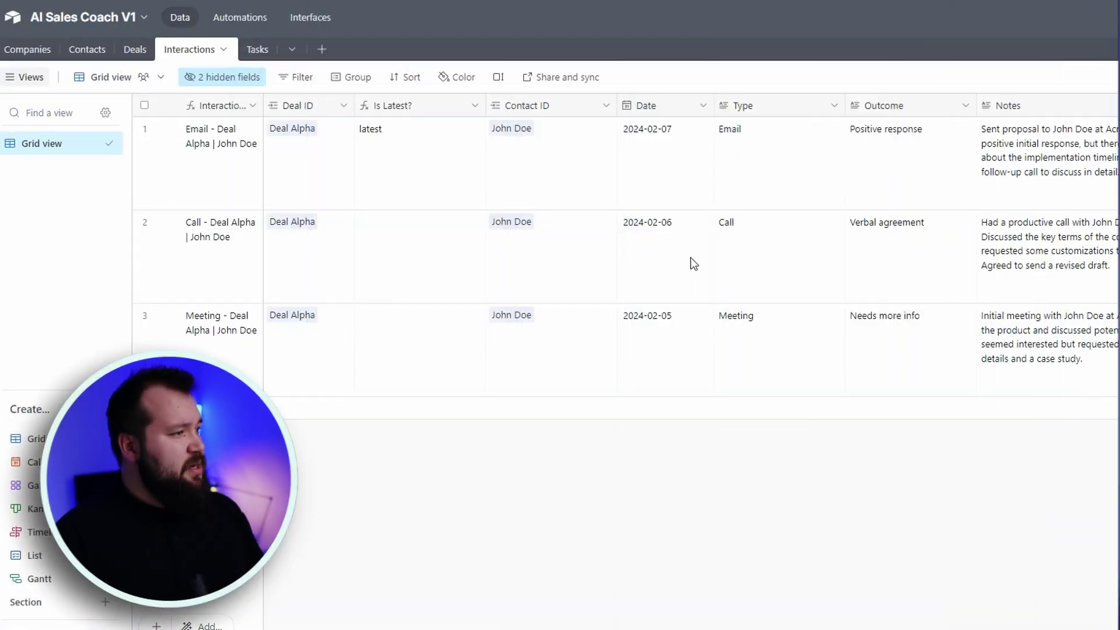
pyautogui.click(137, 53)
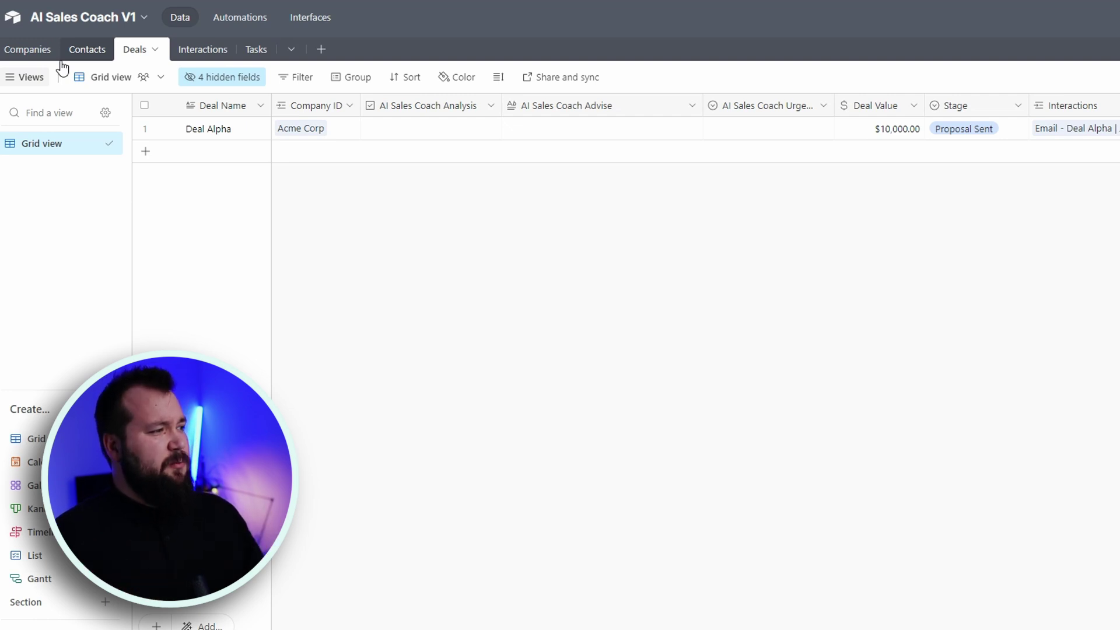
pyautogui.click(23, 50)
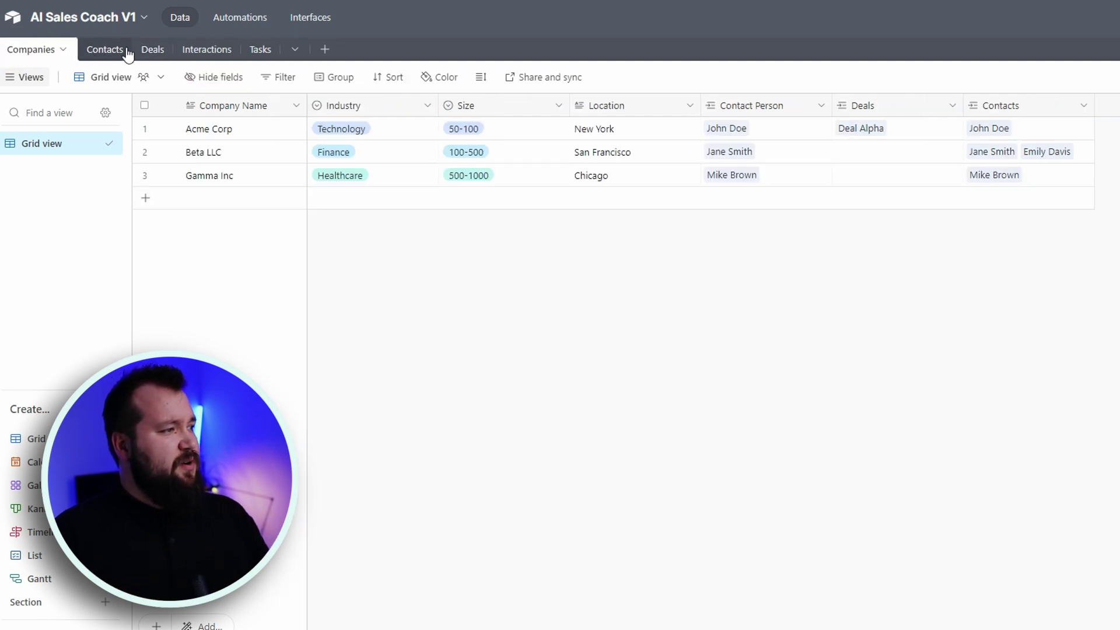
pyautogui.click(150, 53)
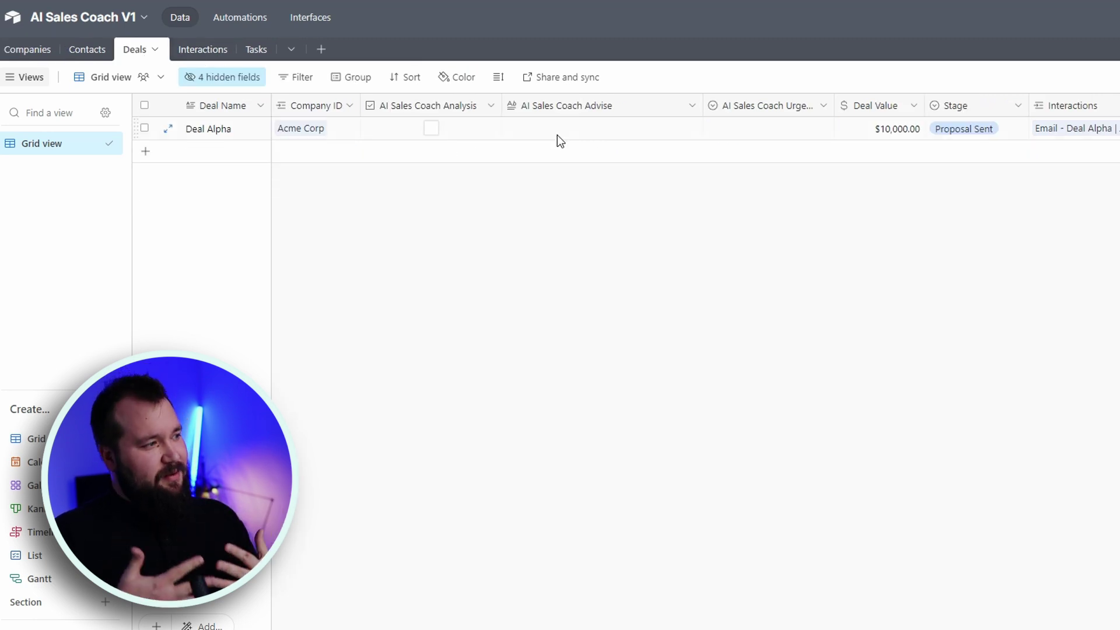
pyautogui.click(206, 53)
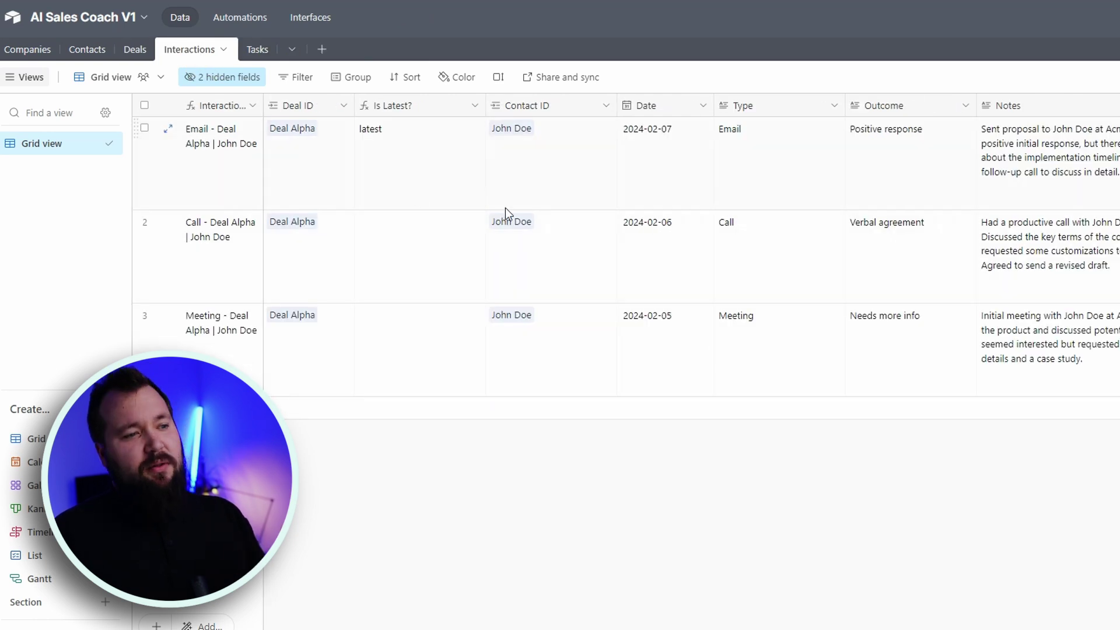
pyautogui.click(260, 49)
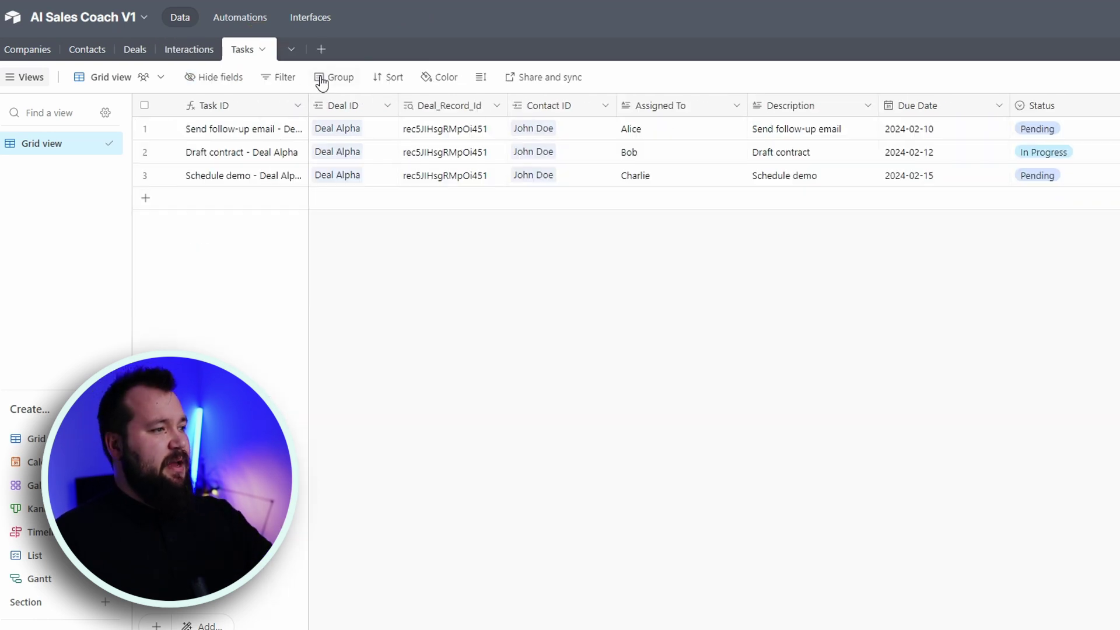
pyautogui.click(135, 53)
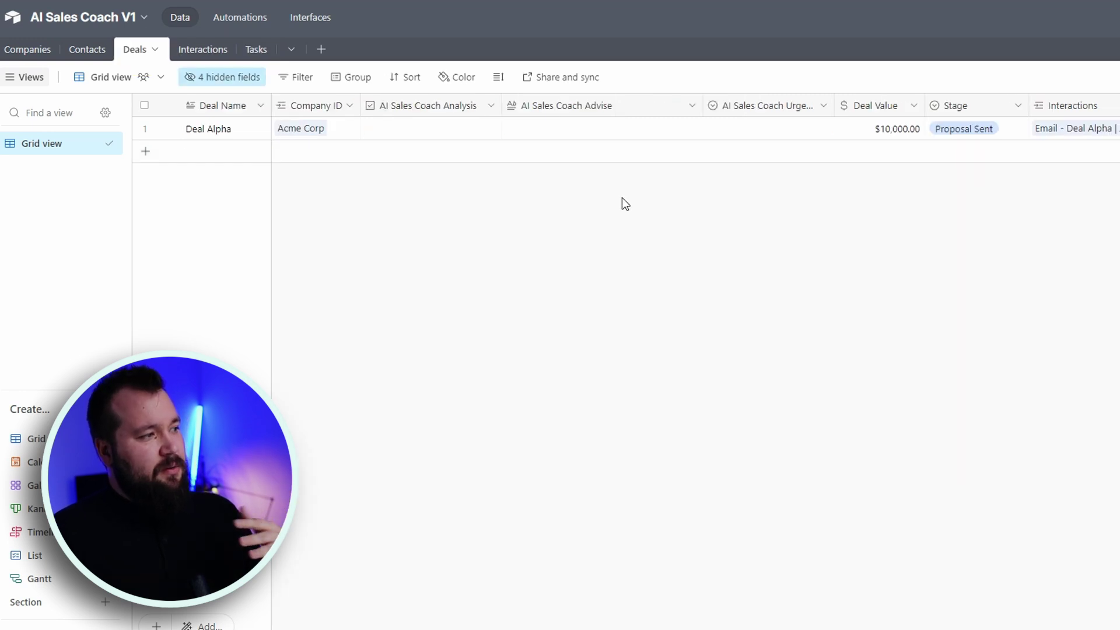
pyautogui.click(242, 130)
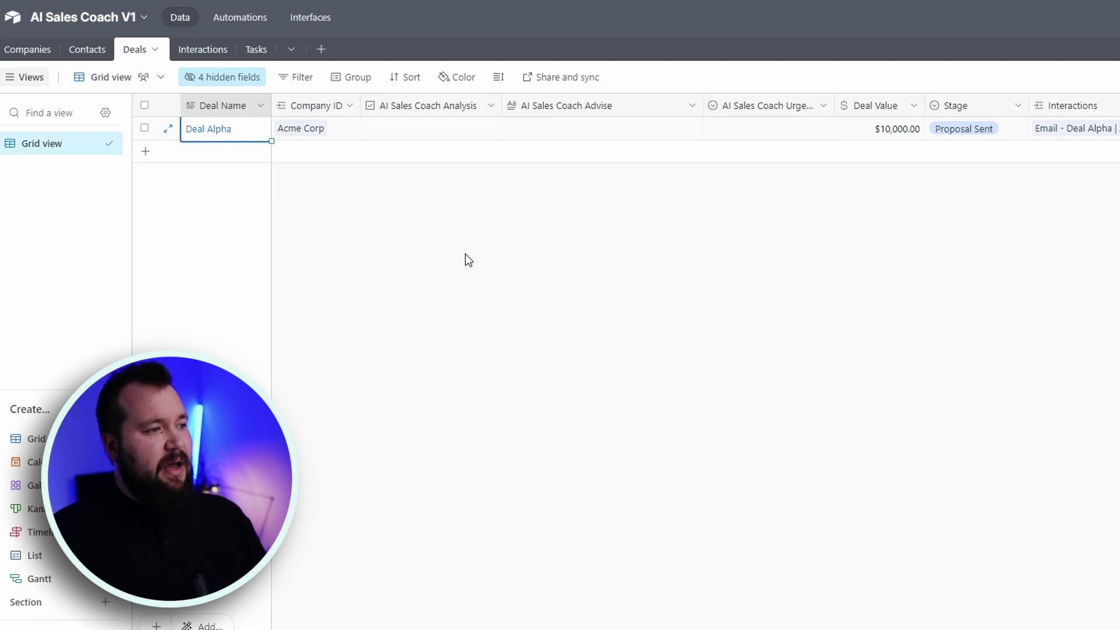
# Tick AI Sales Coach Analysis for Deal Alpha and widen the Urgent-o-meter column.
pyautogui.click(512, 236)
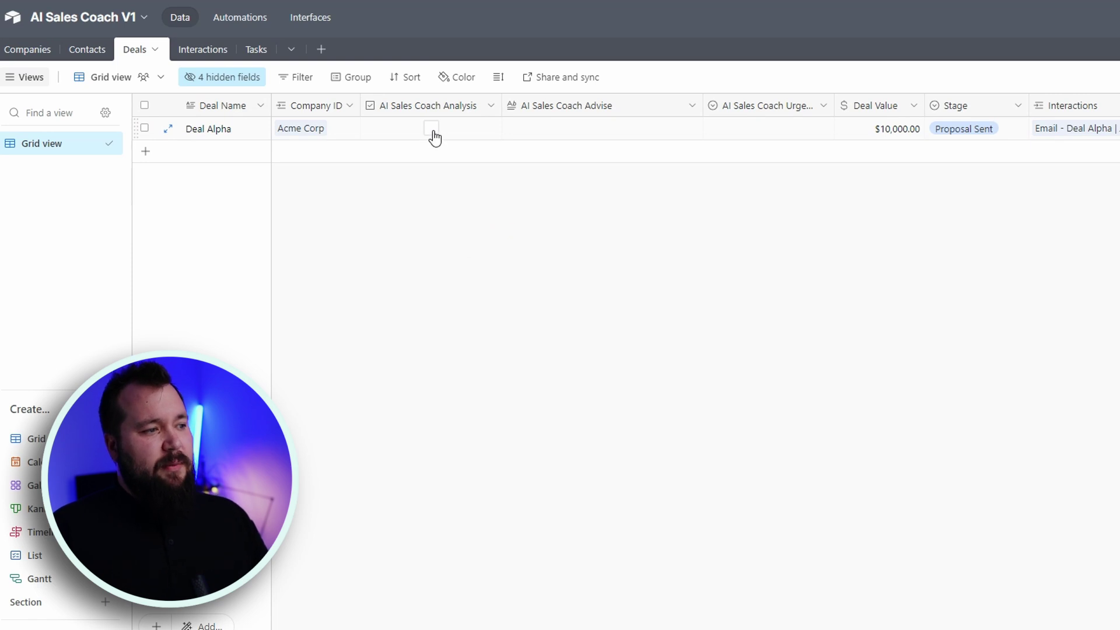
pyautogui.click(432, 129)
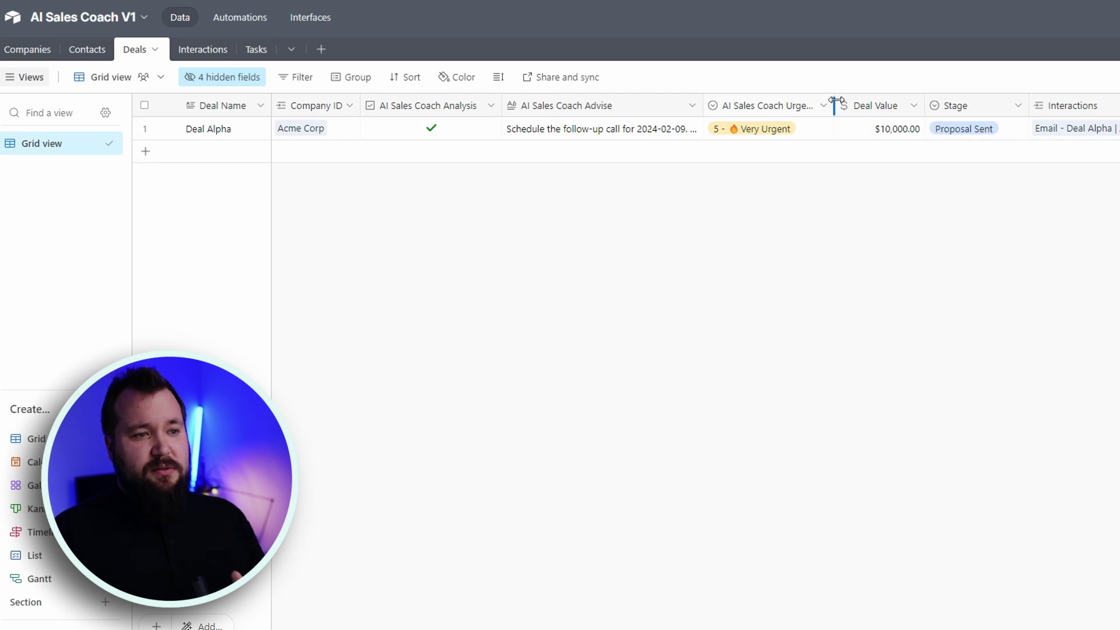
pyautogui.moveTo(836, 104); pyautogui.dragTo(870, 105)
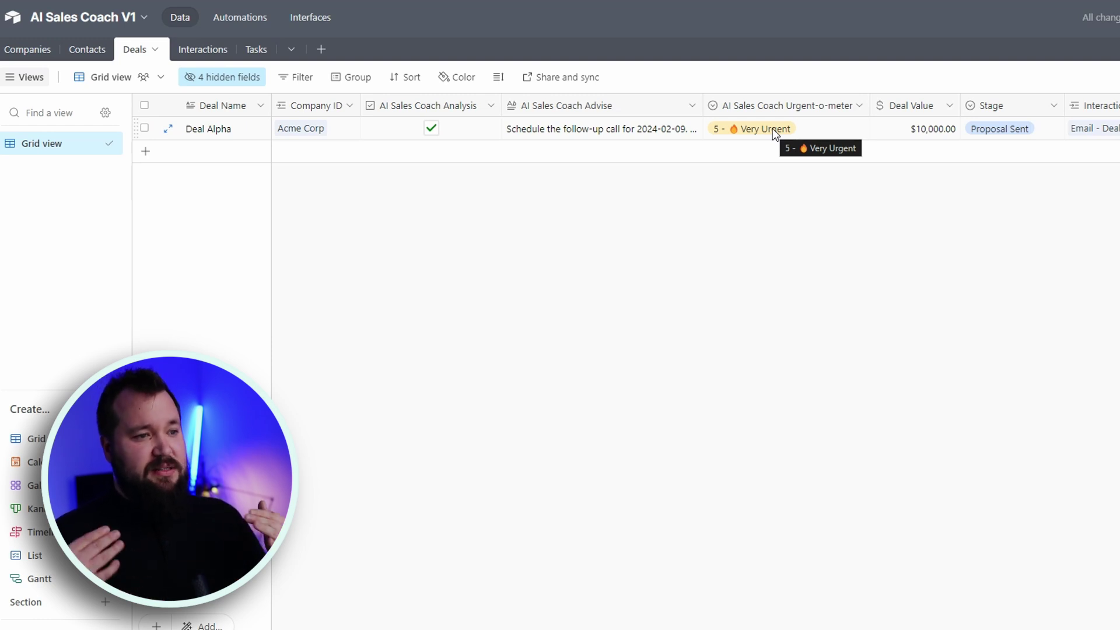
# Check Deal Alpha's urgency choices, keeping '5 - Very Urgent', and expand its Advise text.
pyautogui.click(822, 127)
pyautogui.click(824, 131)
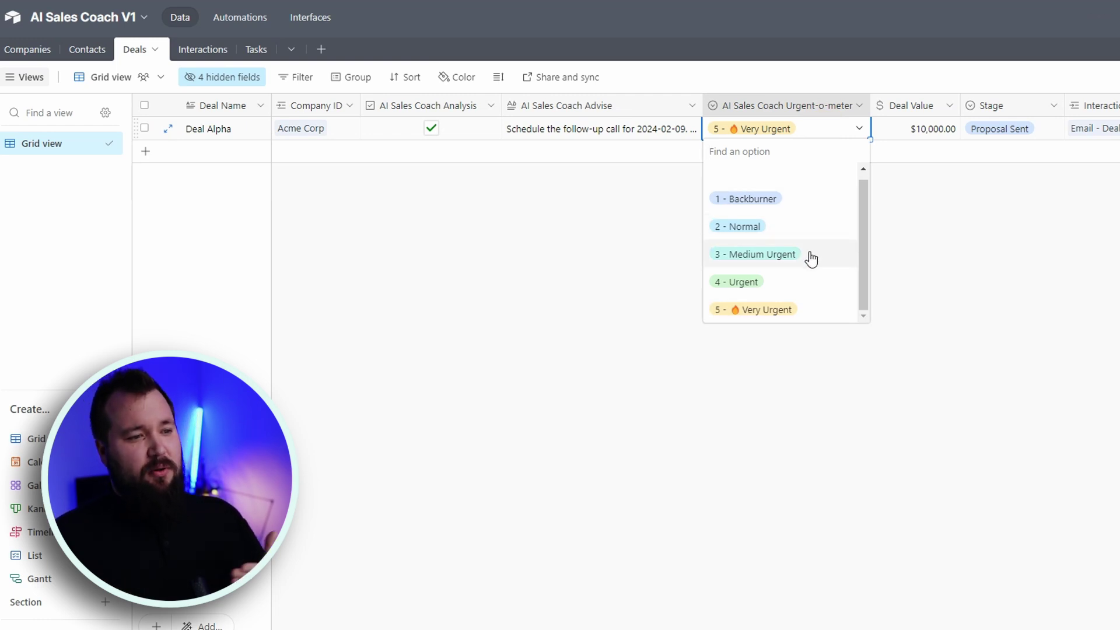
pyautogui.click(613, 299)
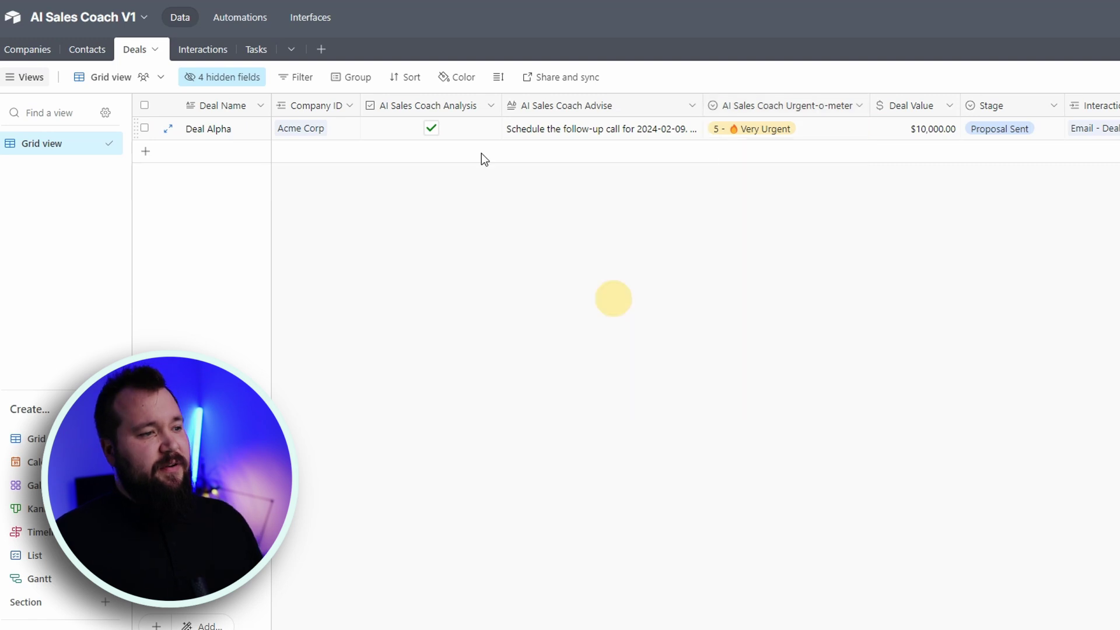
pyautogui.click(671, 139)
pyautogui.click(694, 130)
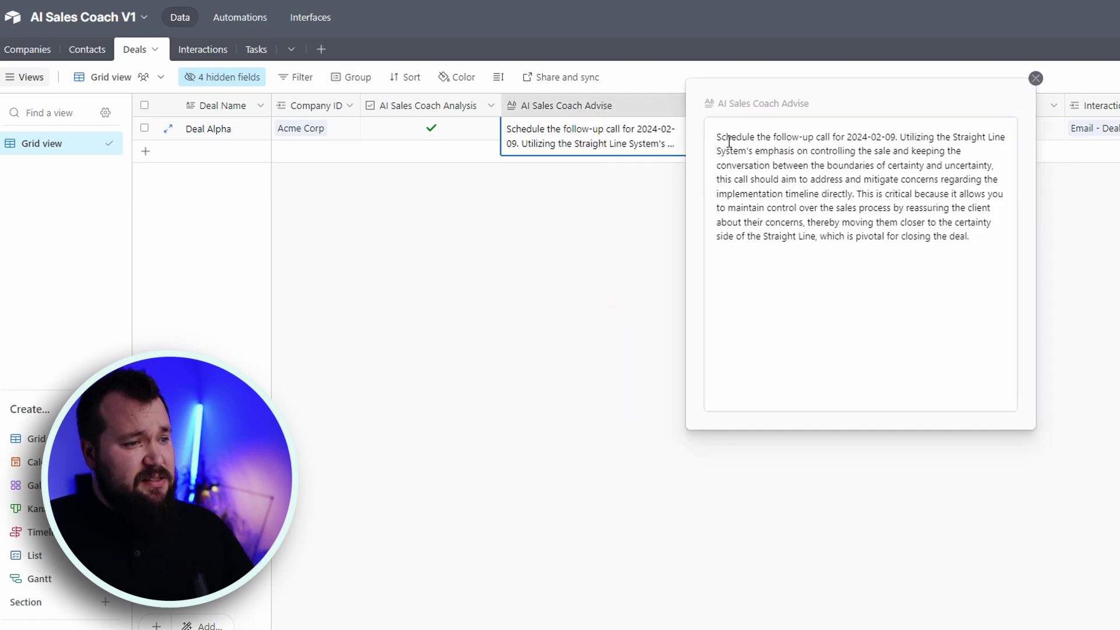
# Highlight the advice's opening, the Straight Line System passage and the controlling-the-sale phrase.
pyautogui.moveTo(719, 142); pyautogui.dragTo(784, 150)
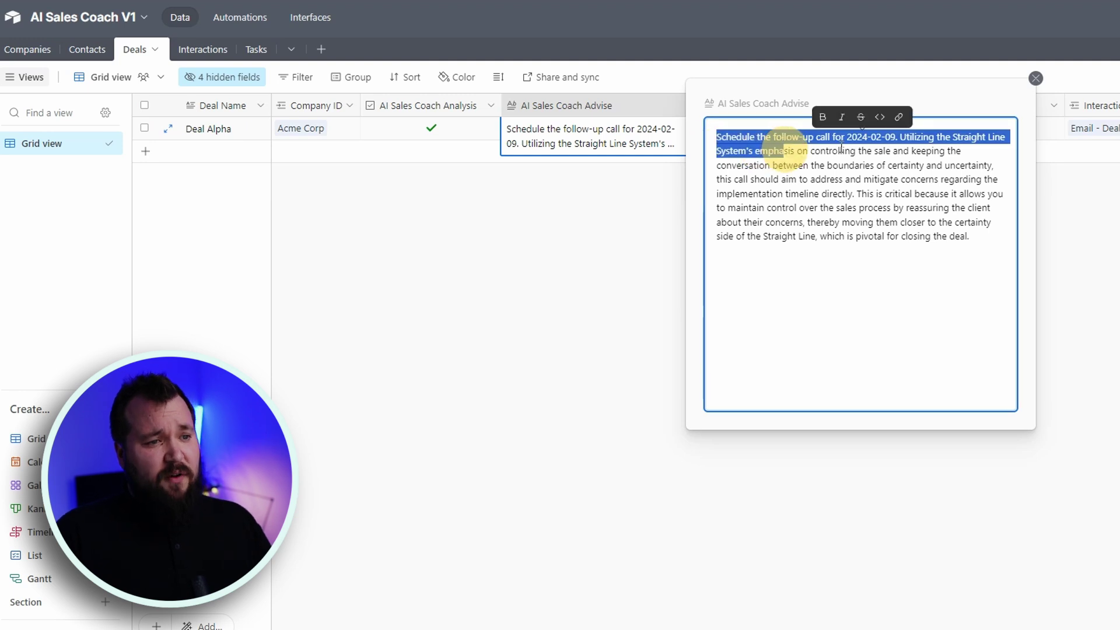
pyautogui.click(854, 142)
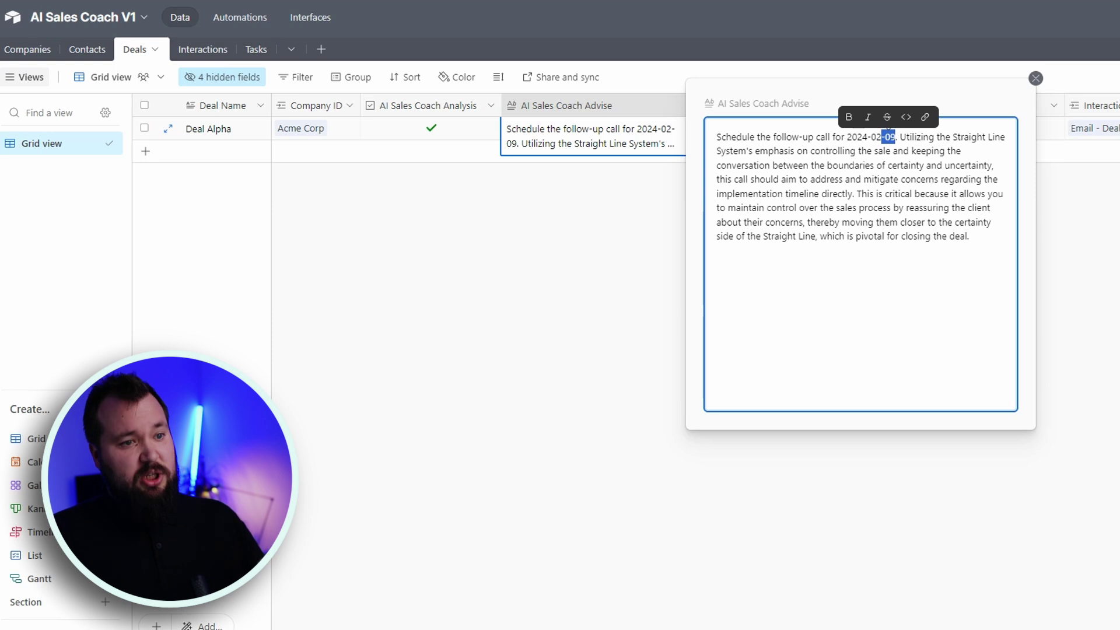
pyautogui.click(900, 183)
pyautogui.moveTo(908, 141); pyautogui.dragTo(957, 150)
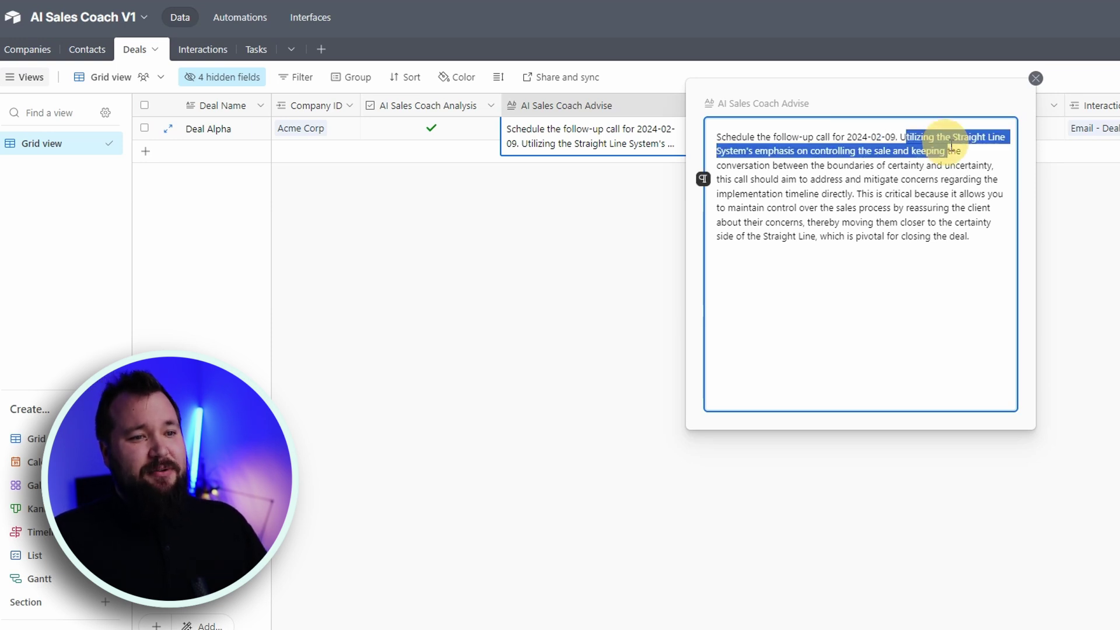
pyautogui.click(862, 165)
pyautogui.moveTo(747, 151); pyautogui.dragTo(875, 165)
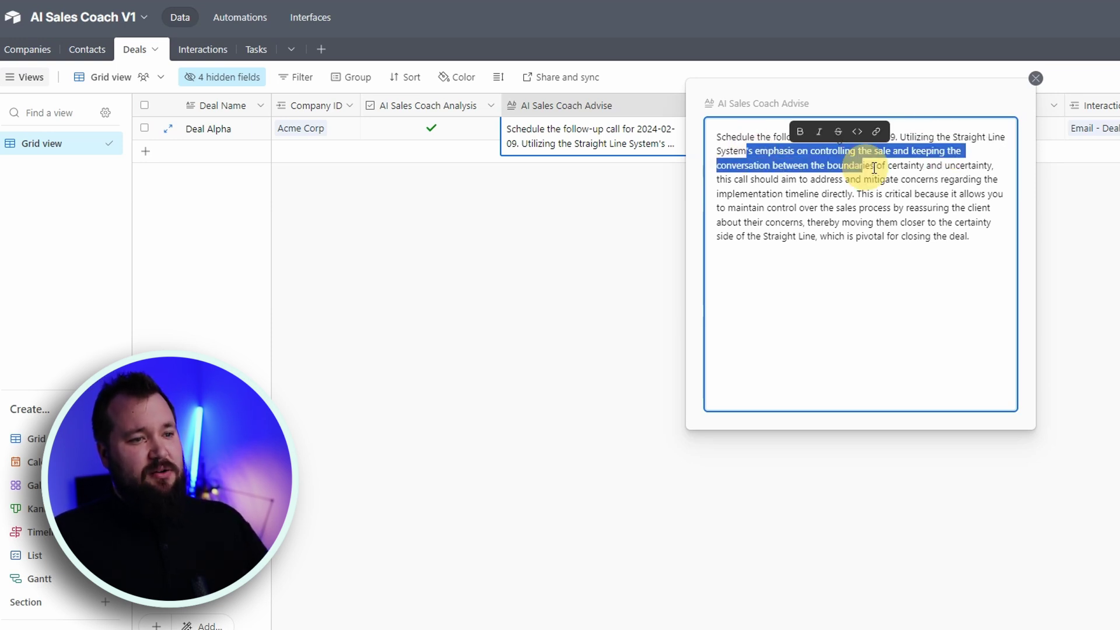
pyautogui.click(876, 166)
# Highlight the certainty and why-it-is-critical passages, then close the expanded advice.
pyautogui.moveTo(747, 165); pyautogui.dragTo(941, 166)
pyautogui.click(891, 179)
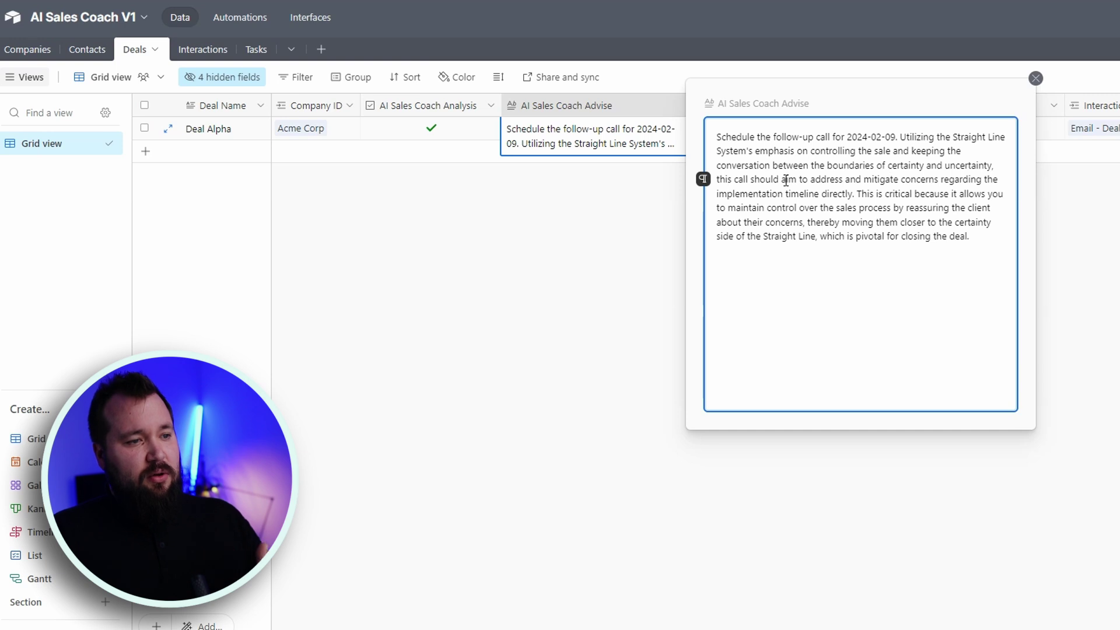
pyautogui.moveTo(850, 187); pyautogui.dragTo(908, 233)
pyautogui.click(922, 230)
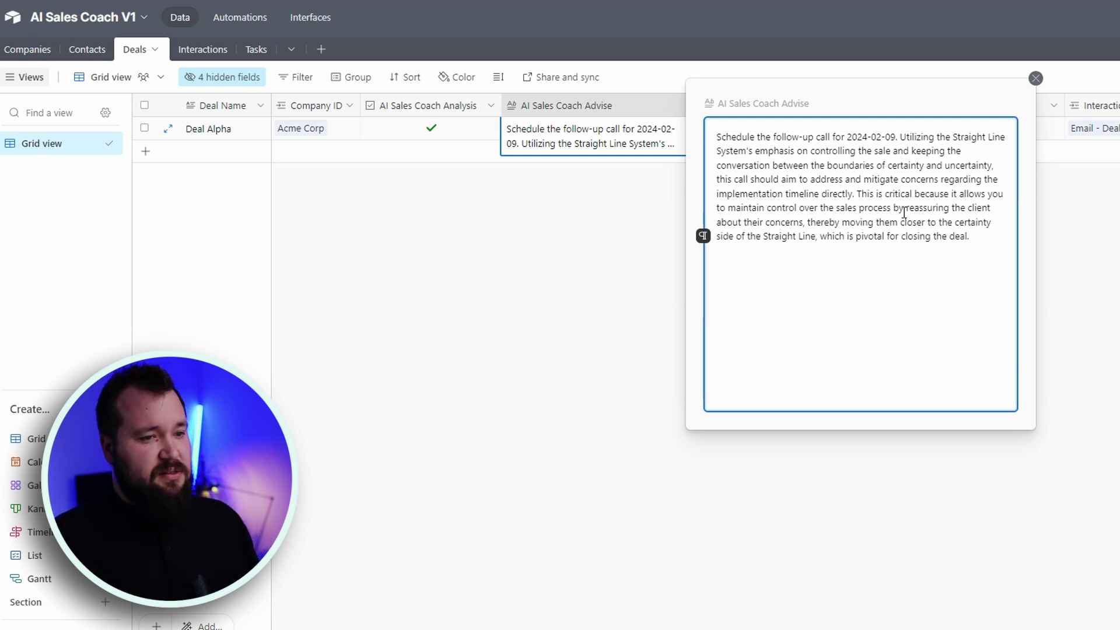
pyautogui.click(579, 210)
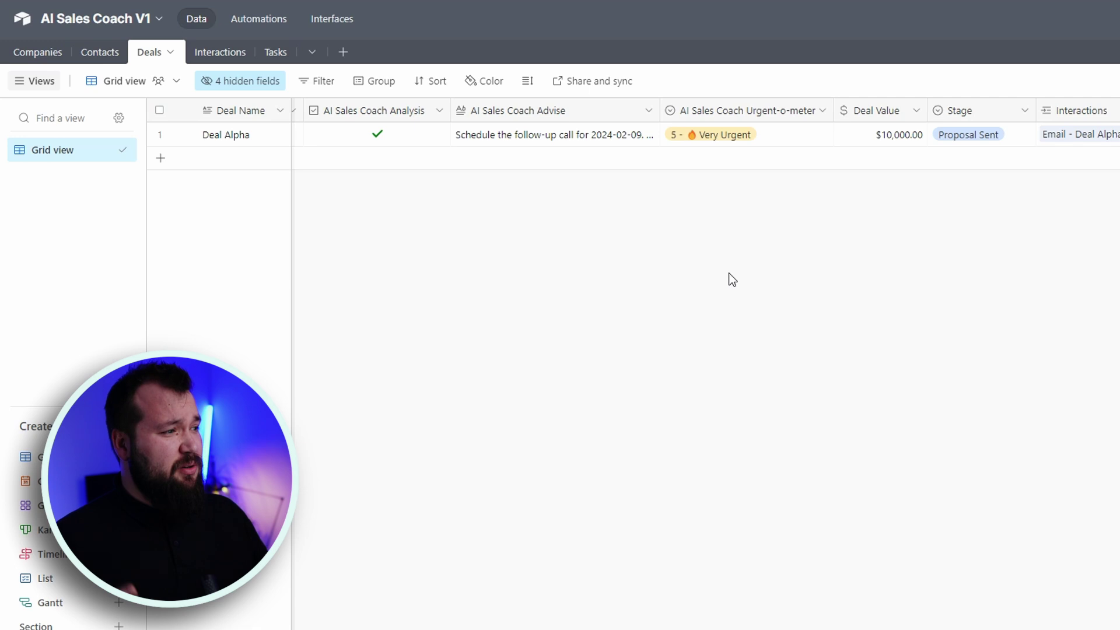
# Switch to the Companies table and select all company names, industries and sizes.
pyautogui.hscroll(2, 495, 165)
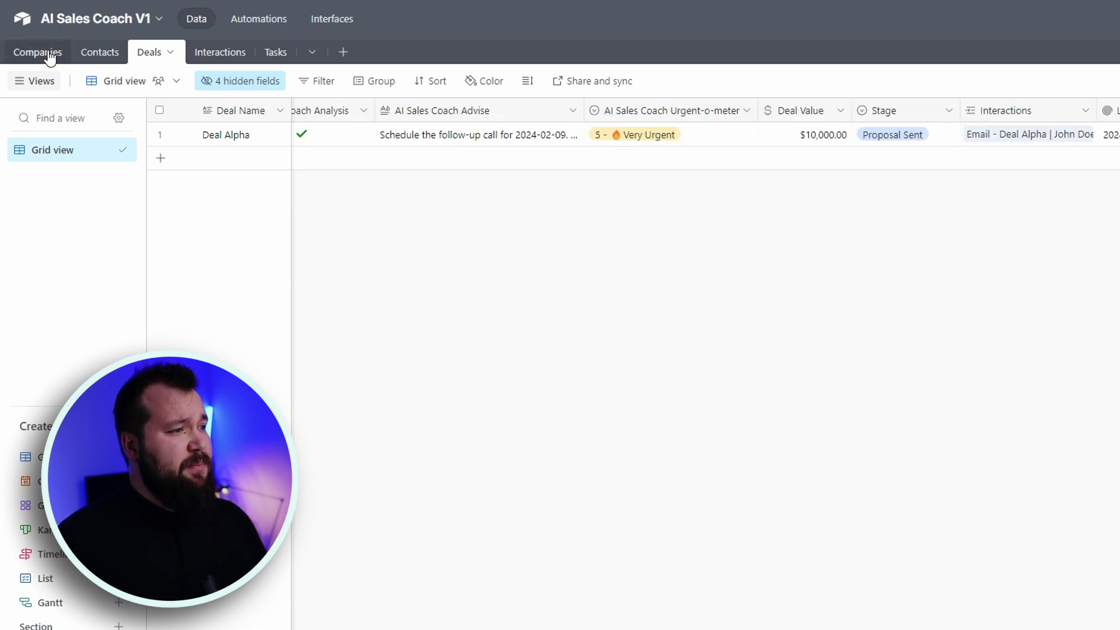
pyautogui.click(50, 56)
pyautogui.moveTo(262, 134); pyautogui.dragTo(264, 183)
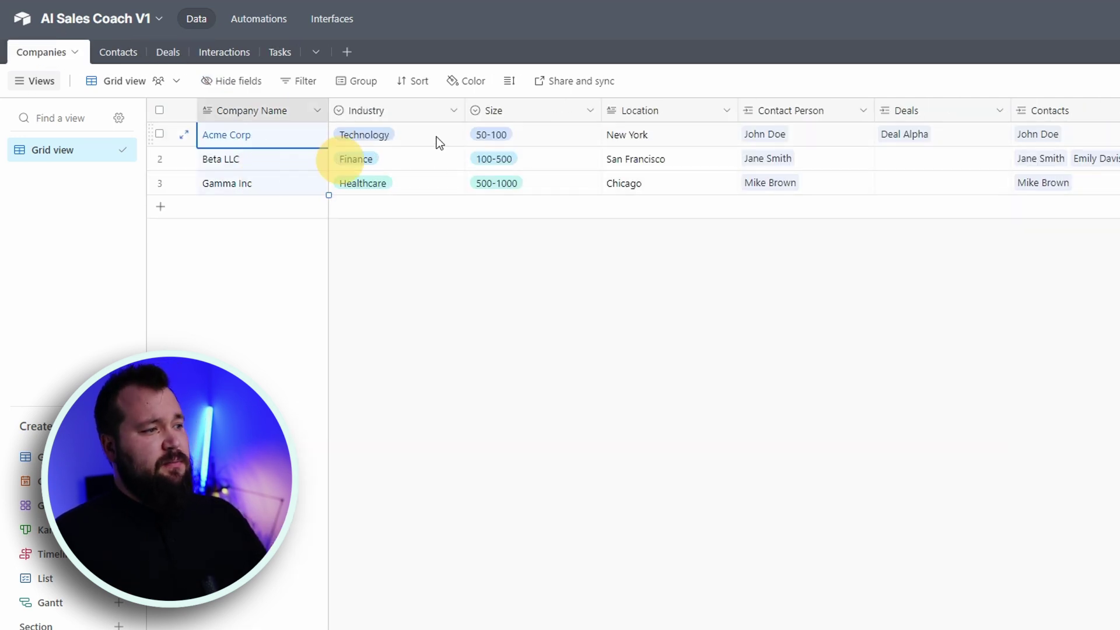
pyautogui.moveTo(440, 142); pyautogui.dragTo(525, 177)
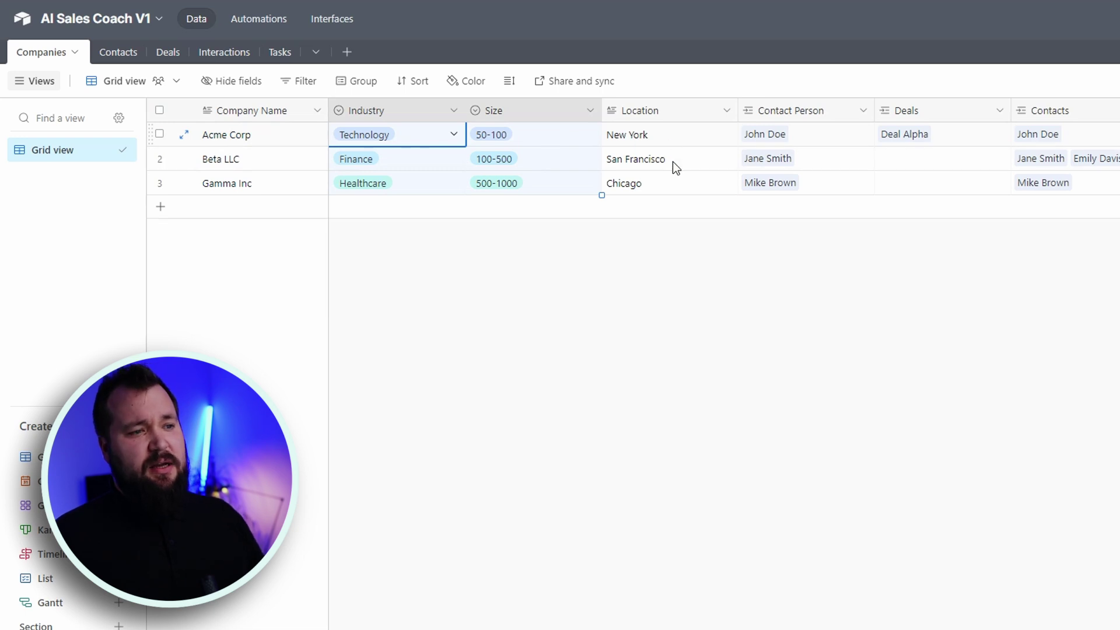
# Review Acme Corp's location, contact, deal and contacts, then expand Beta LLC's linked contacts.
pyautogui.click(685, 141)
pyautogui.click(831, 137)
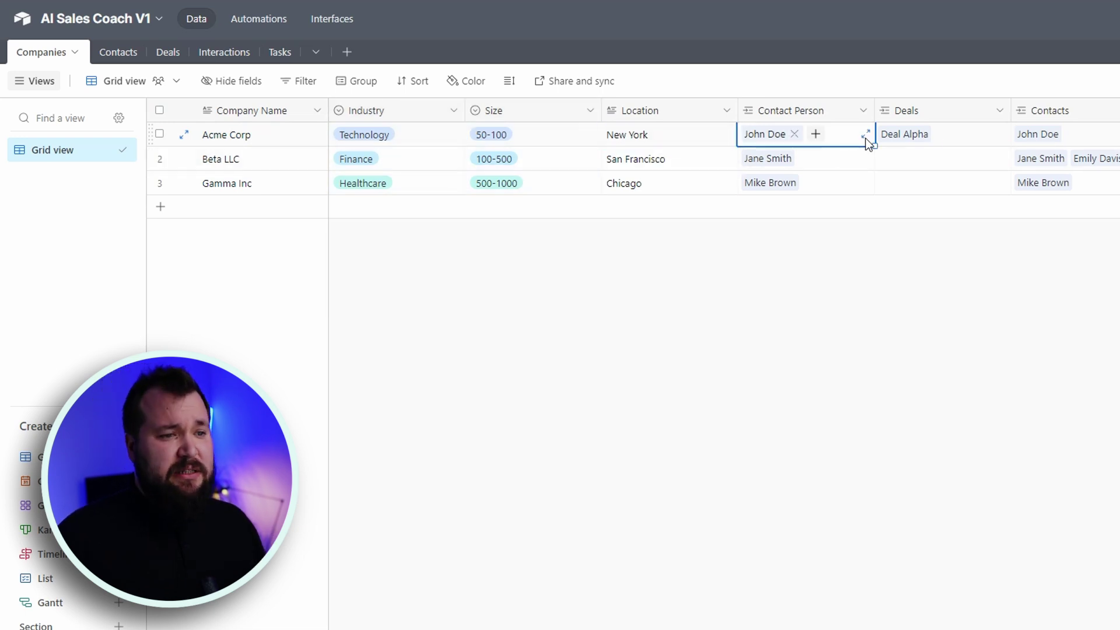
pyautogui.click(972, 135)
pyautogui.click(1085, 136)
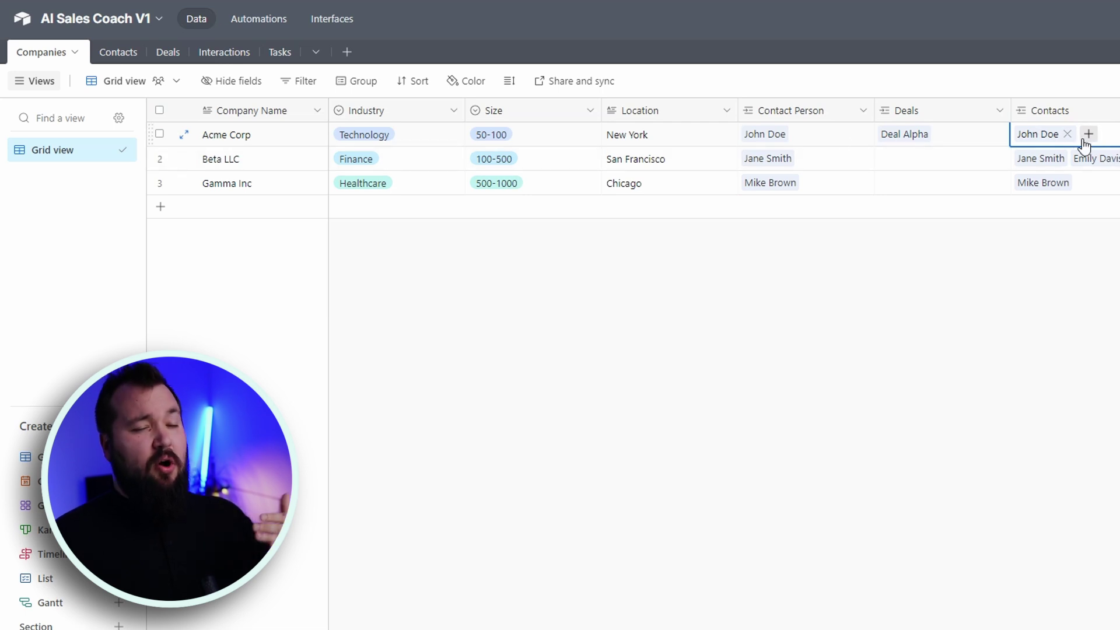
pyautogui.click(849, 160)
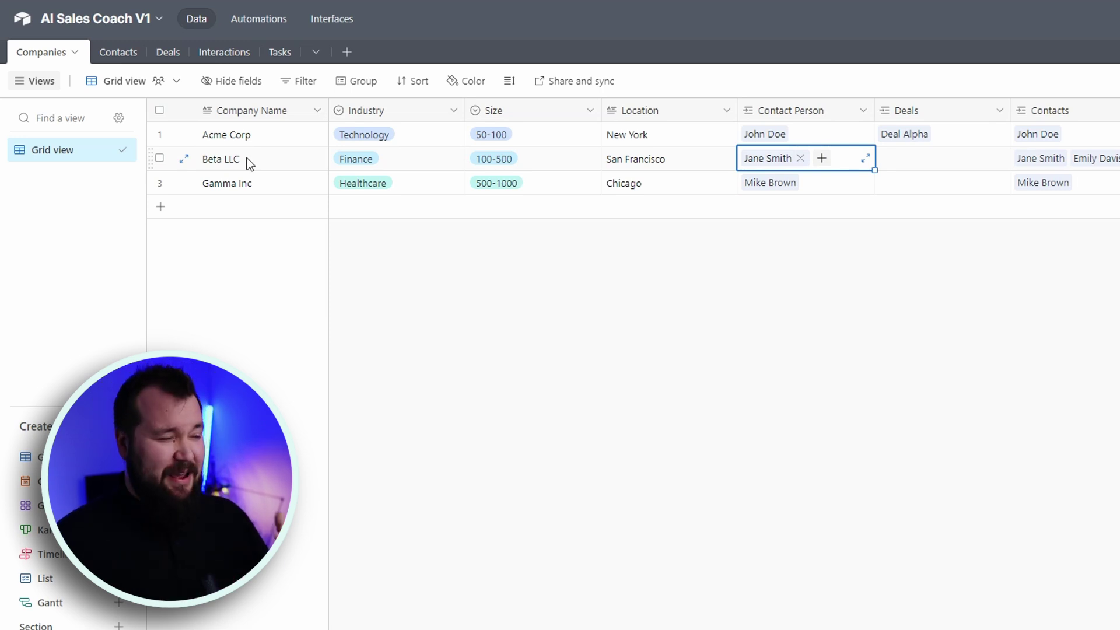
pyautogui.click(1097, 163)
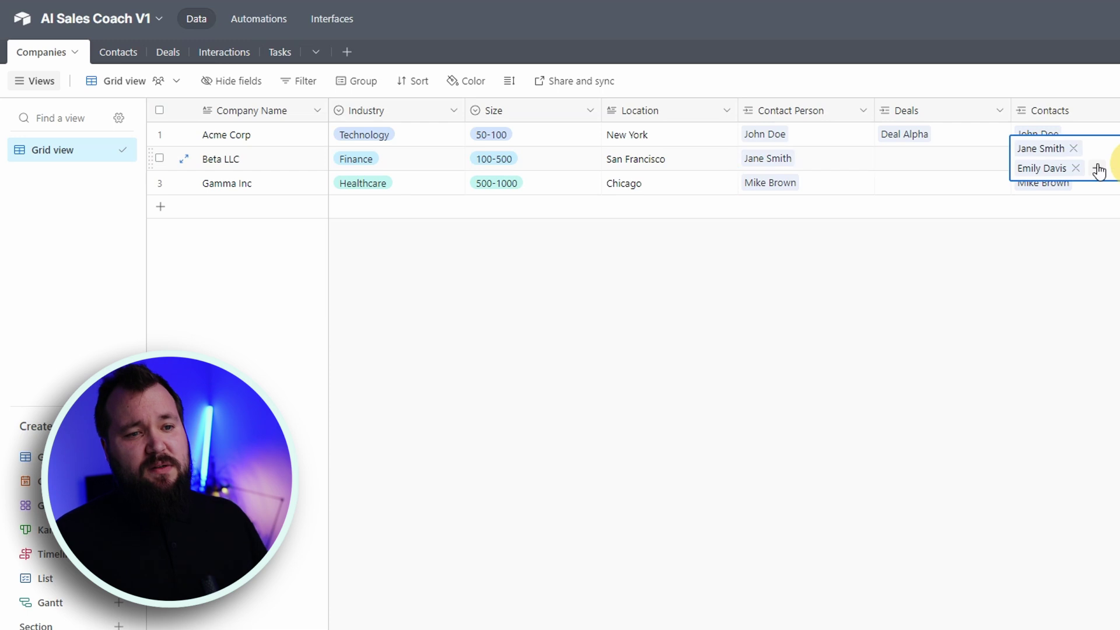
pyautogui.click(1063, 209)
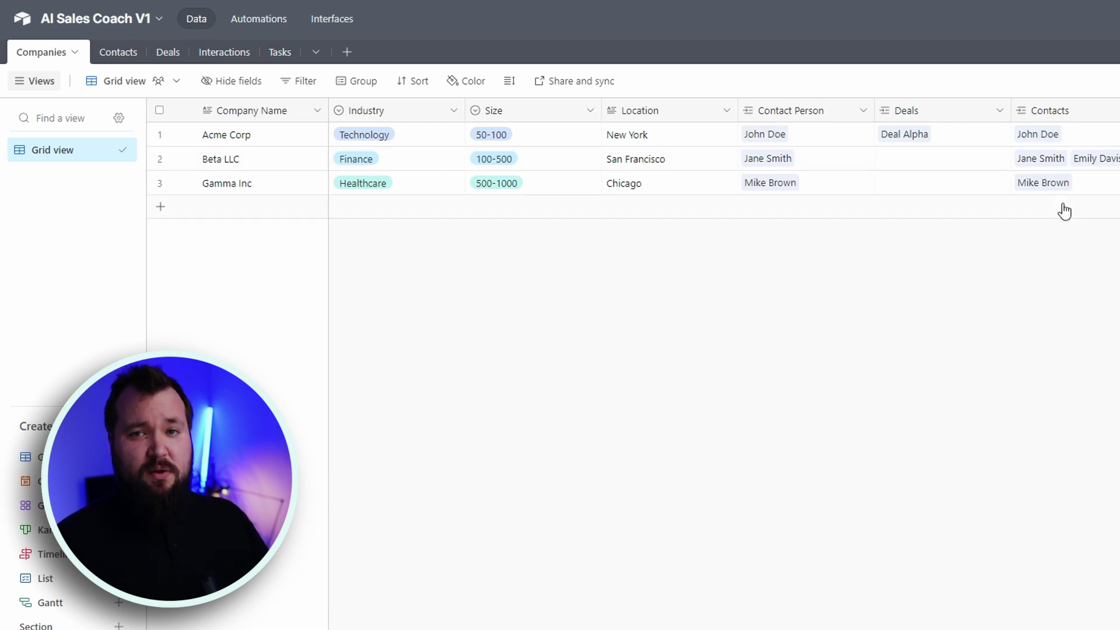
# Review the four contacts' names, positions and notes, then return to the Deals table.
pyautogui.click(118, 54)
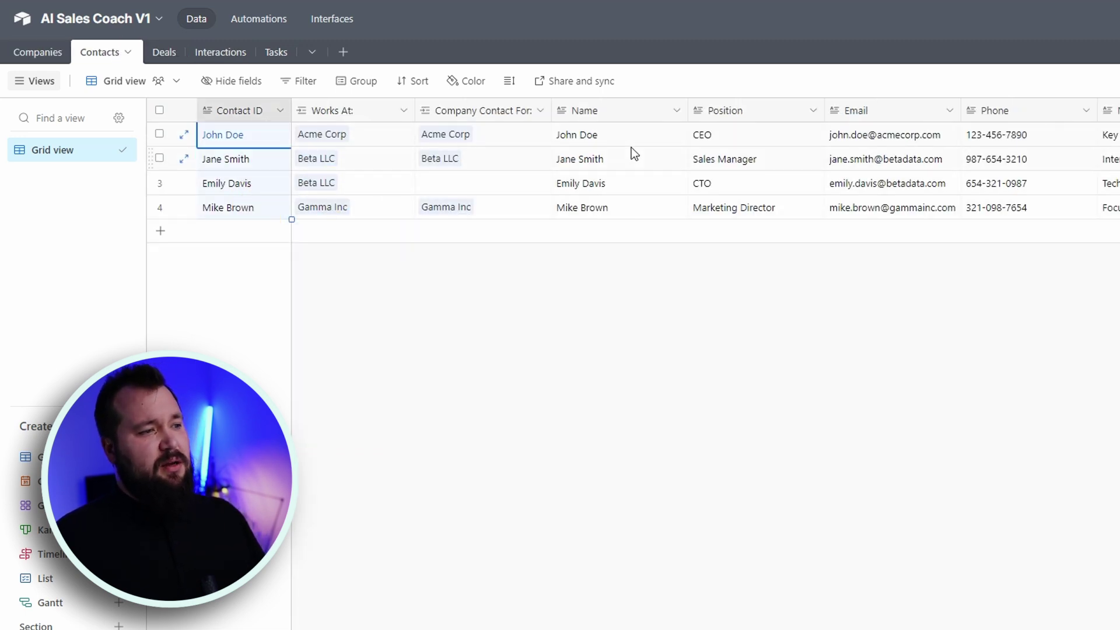
pyautogui.moveTo(644, 138); pyautogui.dragTo(758, 218)
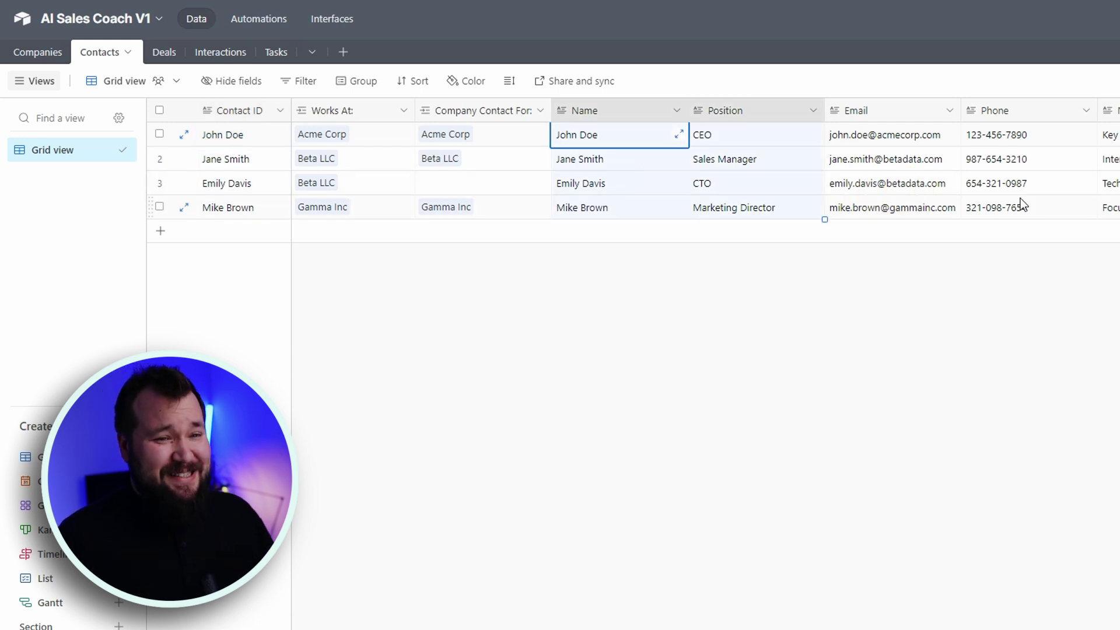
pyautogui.click(1109, 134)
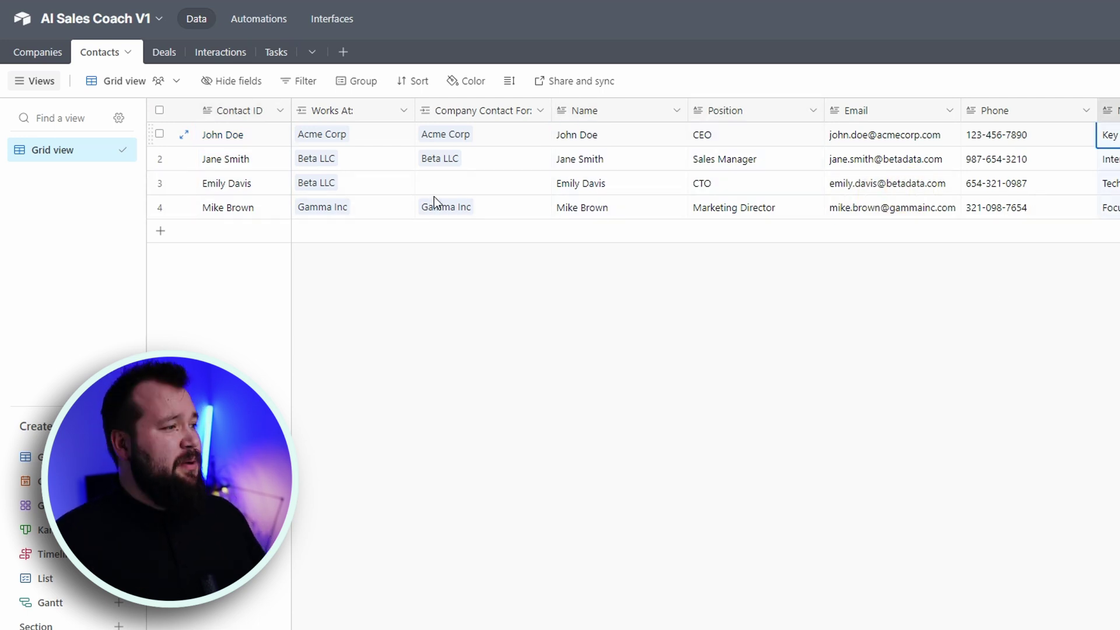
pyautogui.hscroll(3, 925, 217)
pyautogui.click(763, 268)
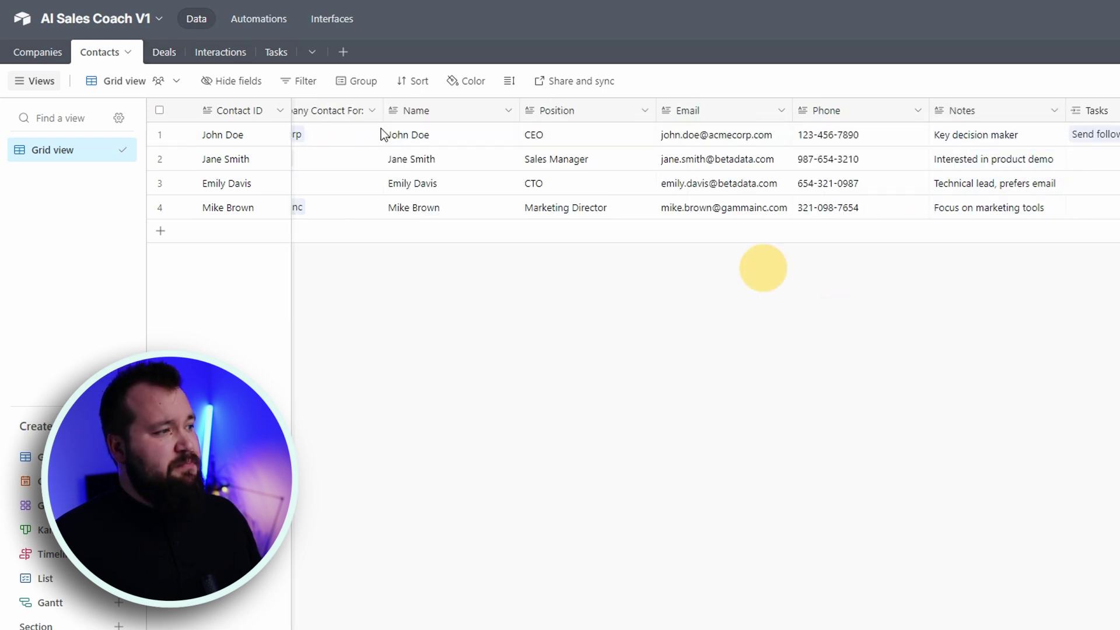
pyautogui.click(169, 64)
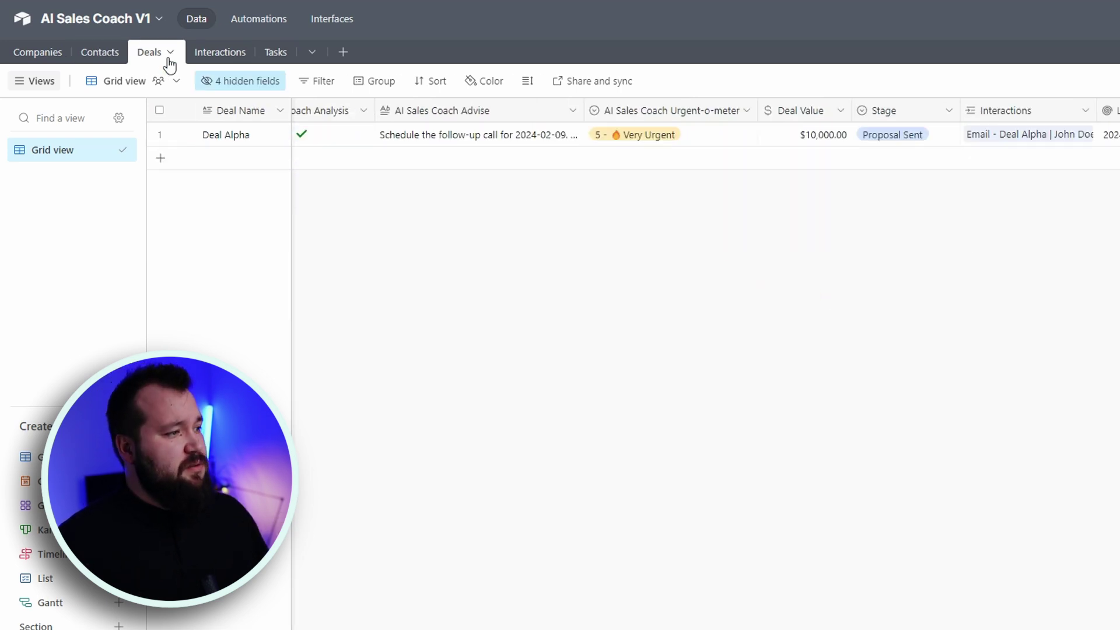
pyautogui.hscroll(-2, 726, 245)
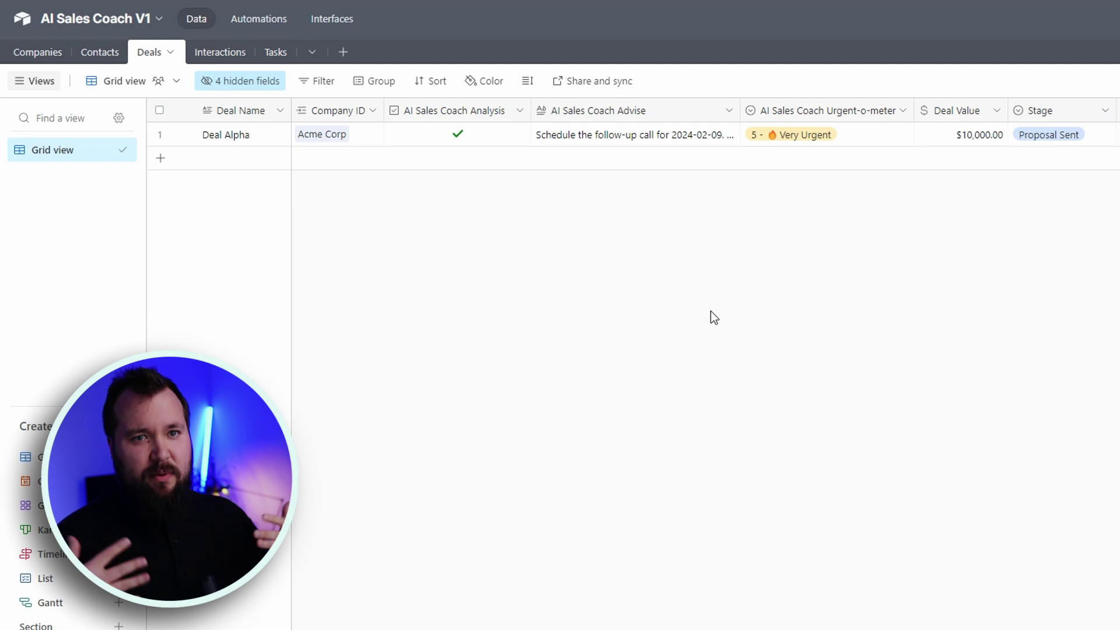
pyautogui.click(252, 136)
pyautogui.click(357, 140)
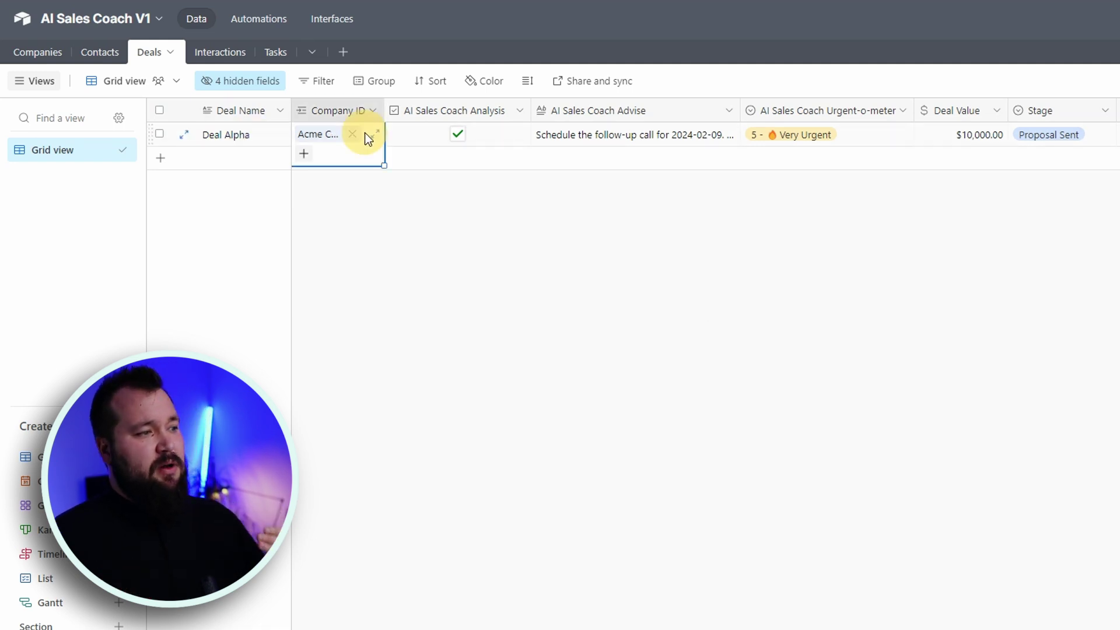
pyautogui.click(511, 139)
pyautogui.click(621, 137)
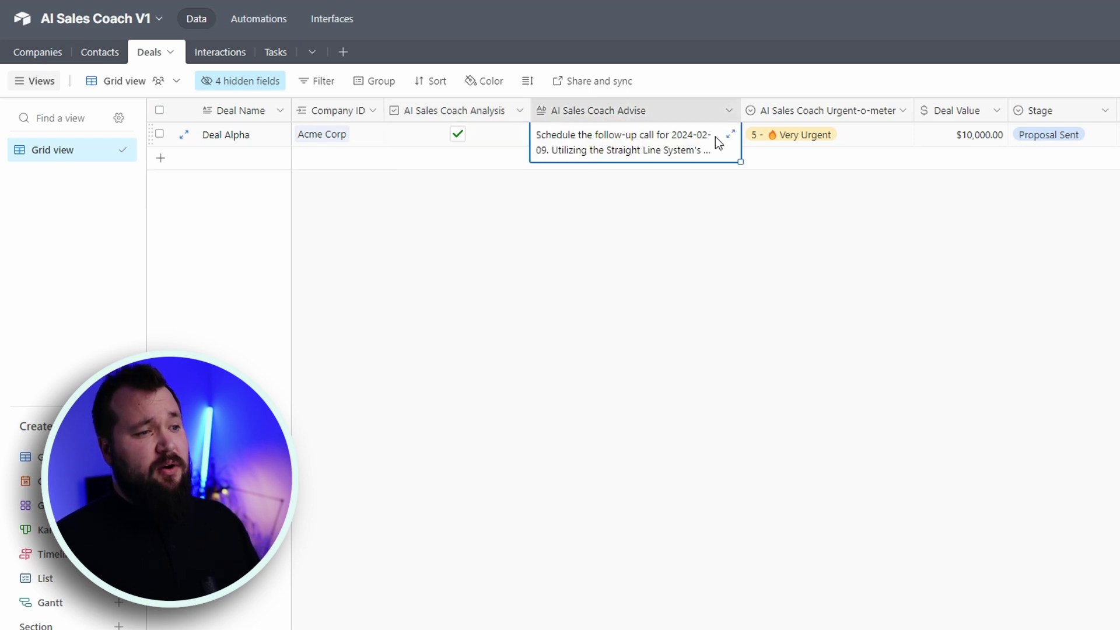
pyautogui.click(729, 139)
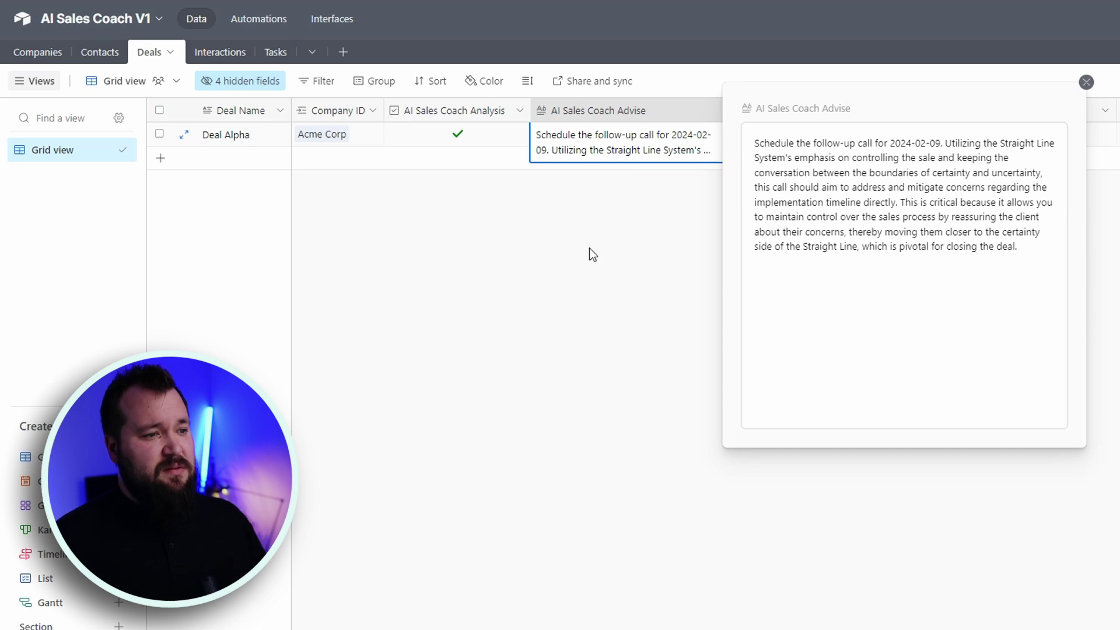
pyautogui.click(672, 271)
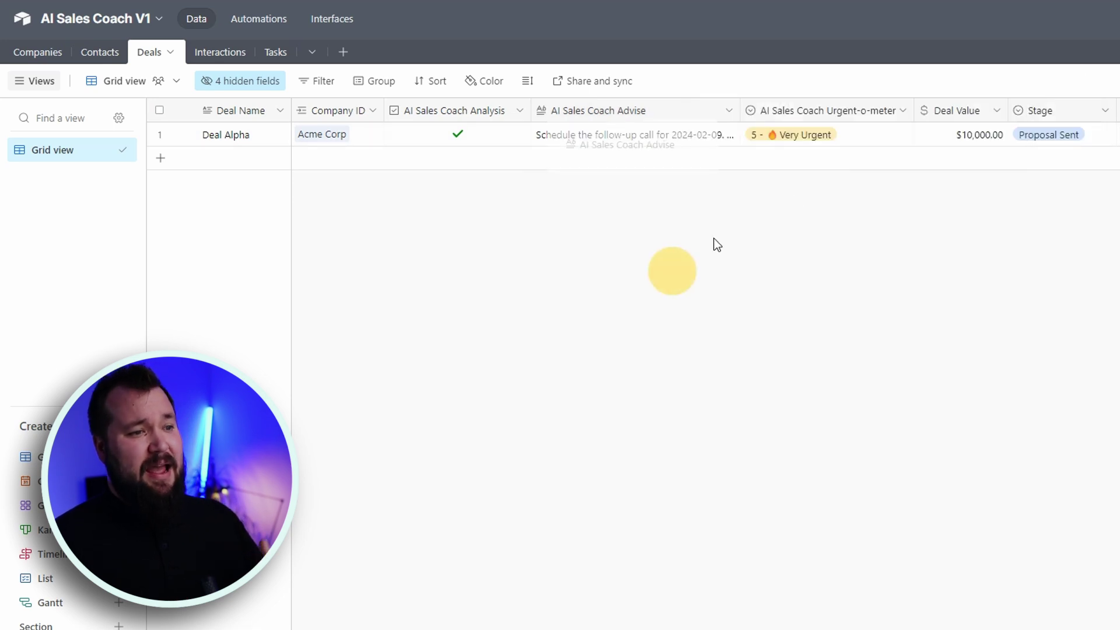
pyautogui.doubleClick(903, 135)
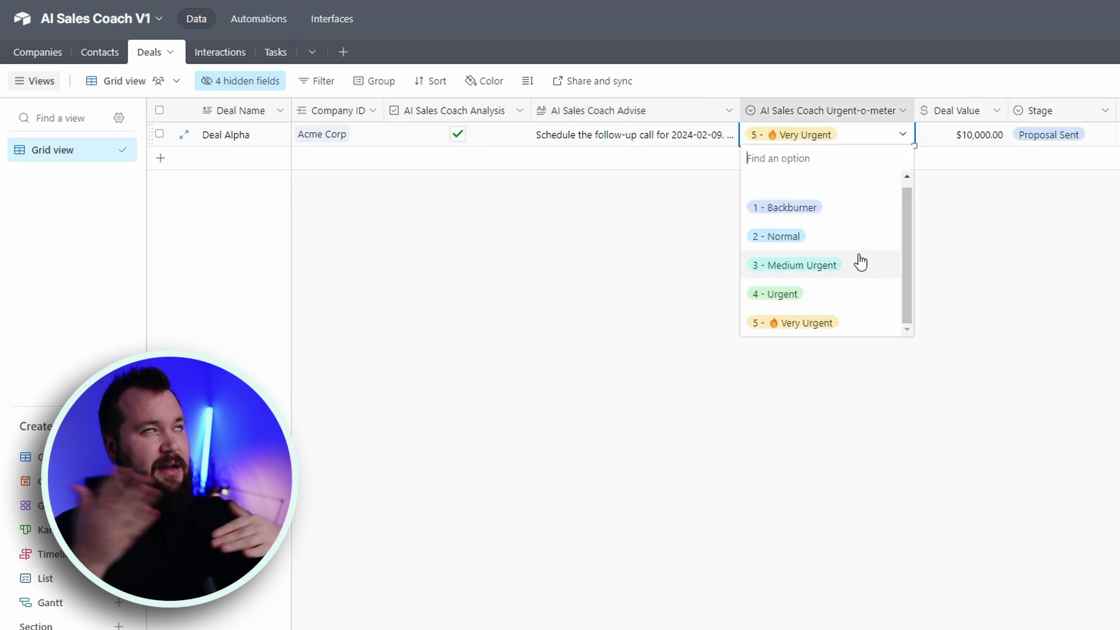
pyautogui.click(1051, 219)
pyautogui.click(988, 135)
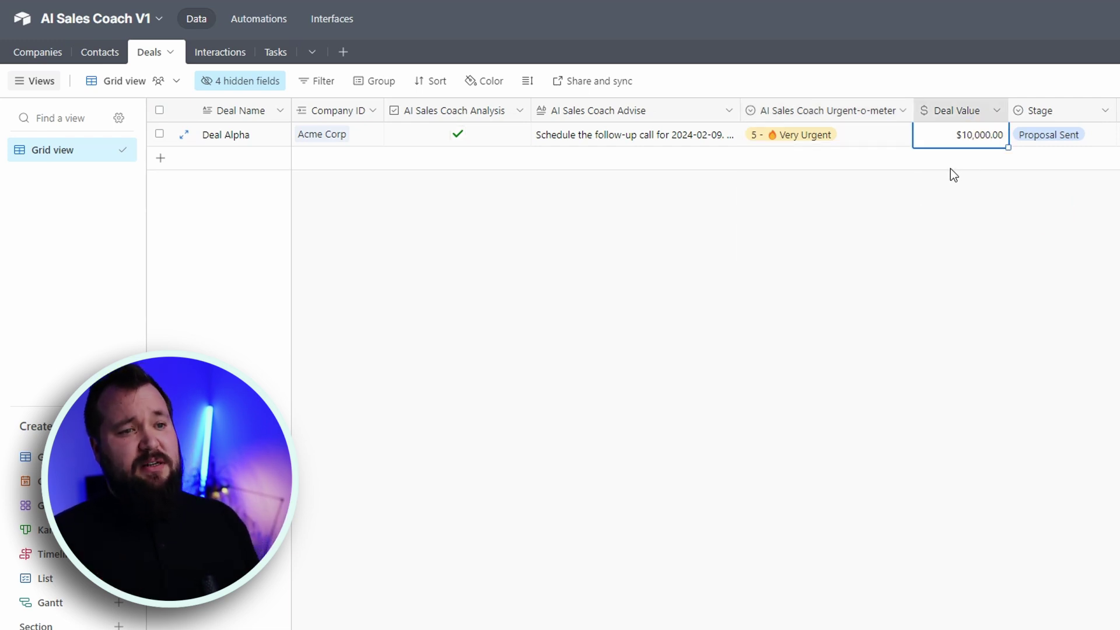
pyautogui.hscroll(3, 950, 169)
pyautogui.click(978, 136)
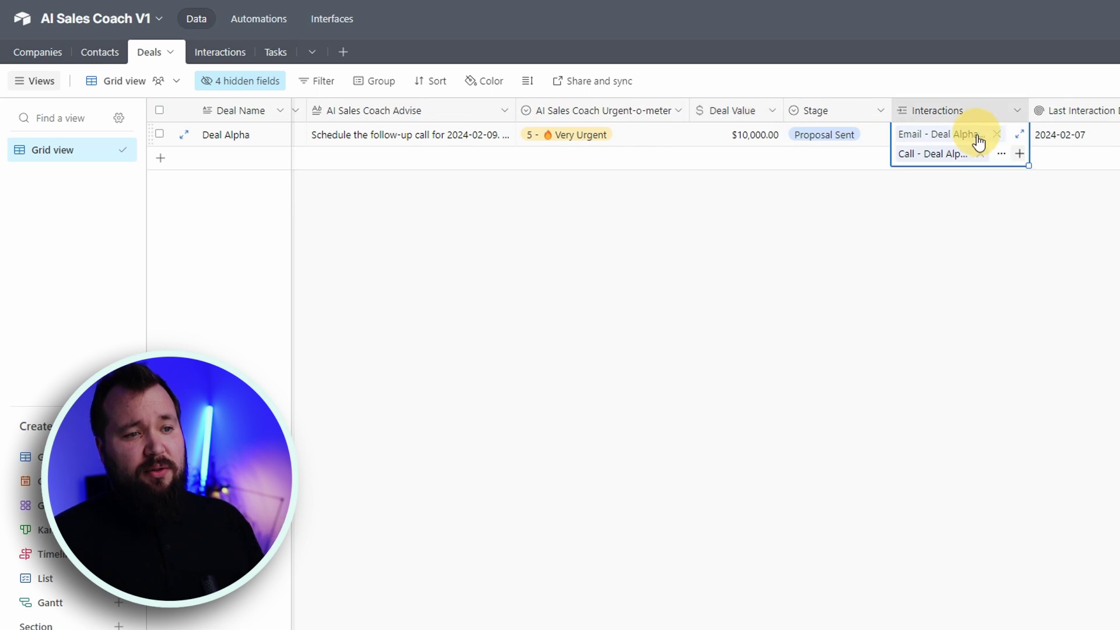
pyautogui.click(1086, 139)
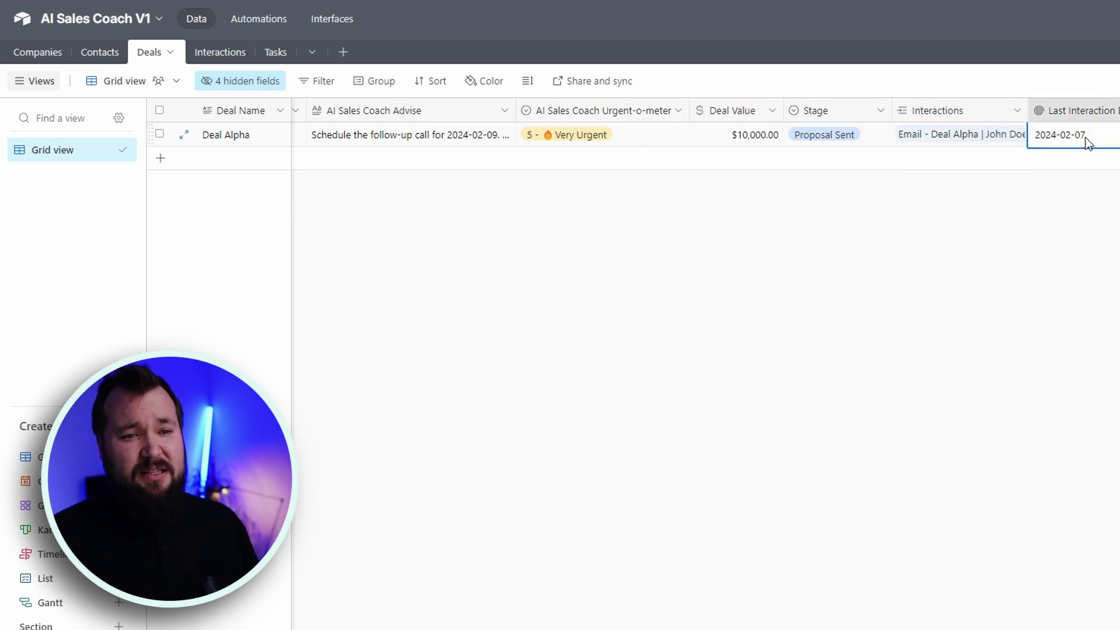
pyautogui.press('Escape')
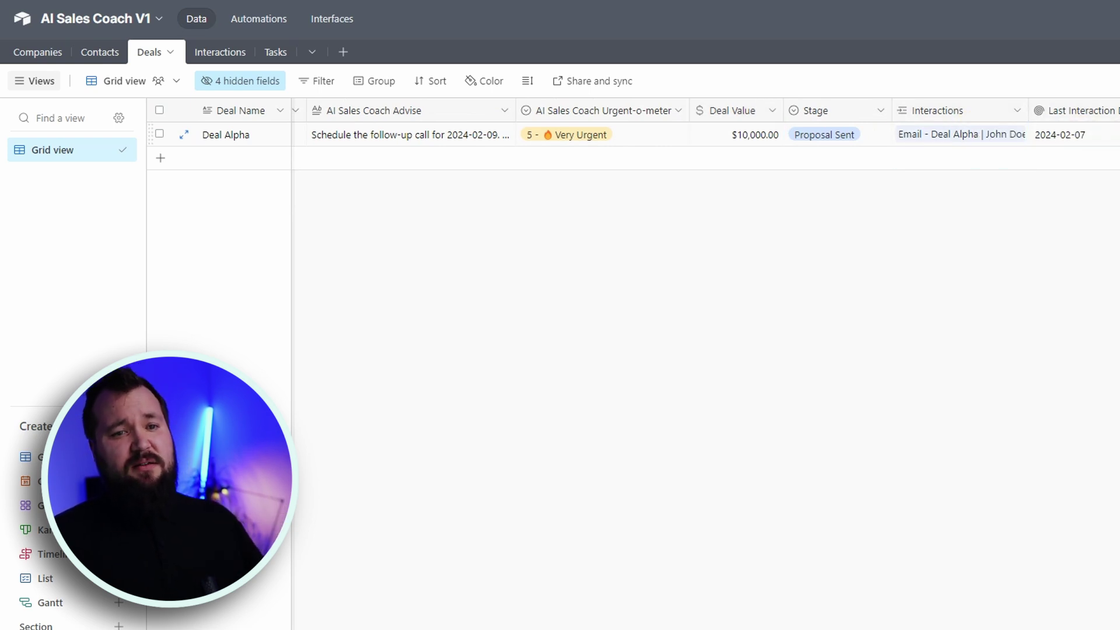
# Open Interactions and select the first record's linked Deal Alpha, contact and date.
pyautogui.click(215, 55)
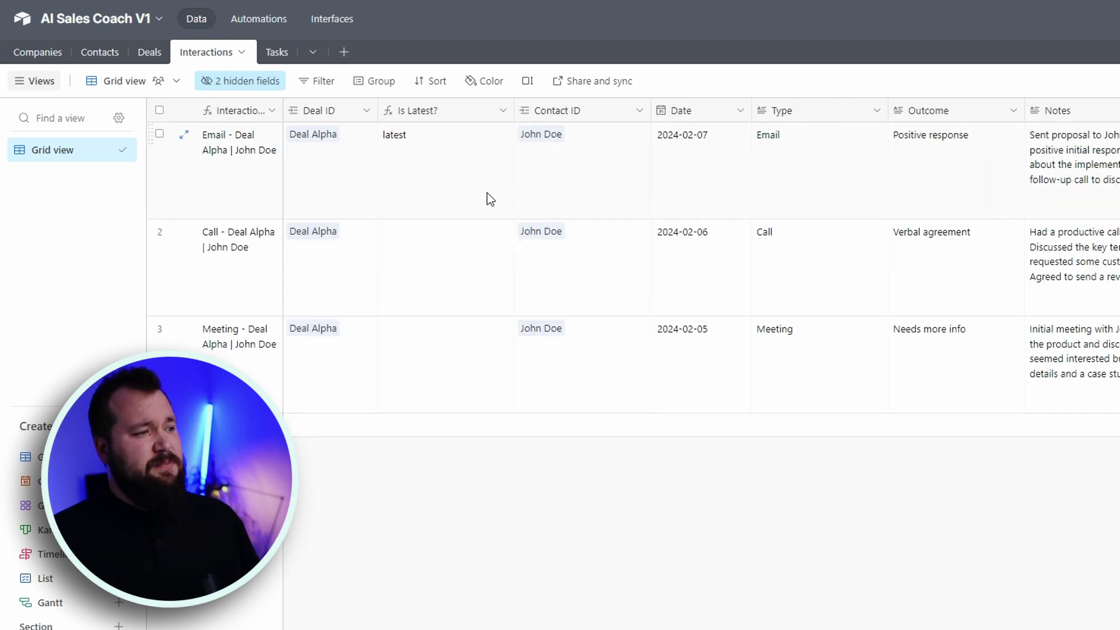
pyautogui.moveTo(250, 175); pyautogui.dragTo(817, 362)
pyautogui.click(367, 192)
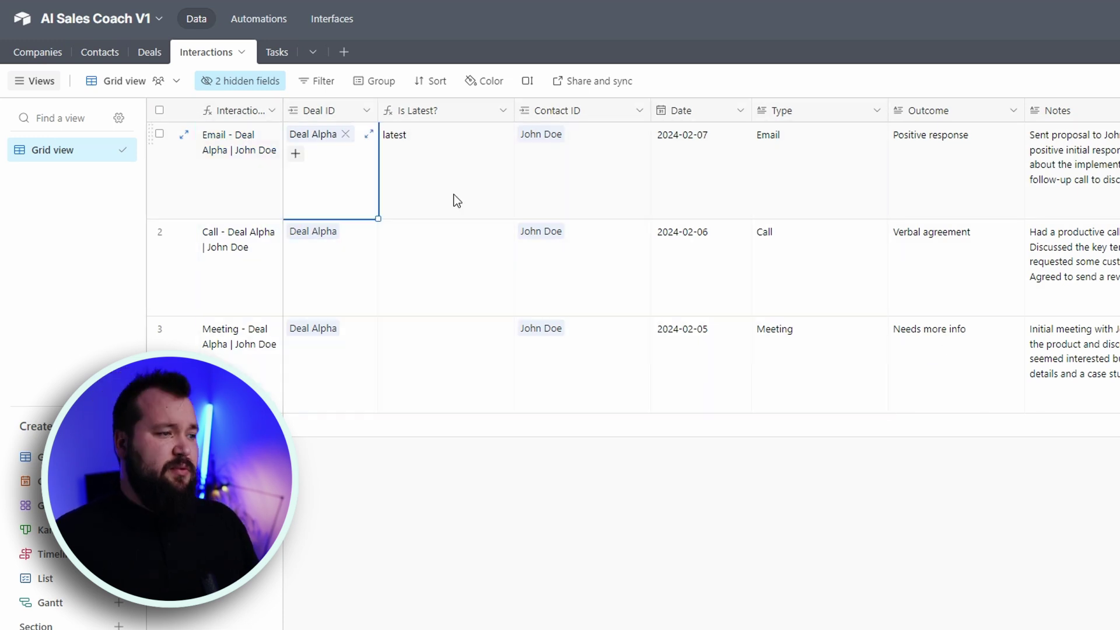
pyautogui.click(574, 182)
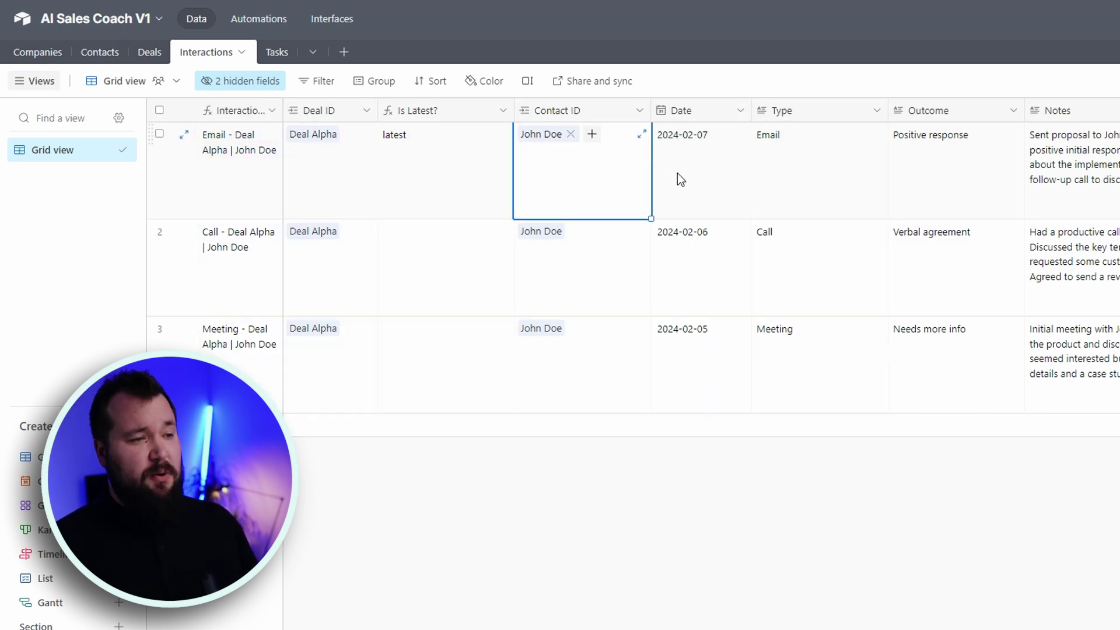
pyautogui.click(703, 174)
# Inspect the first interaction's type, outcome, notes and the Is Latest? values.
pyautogui.click(841, 181)
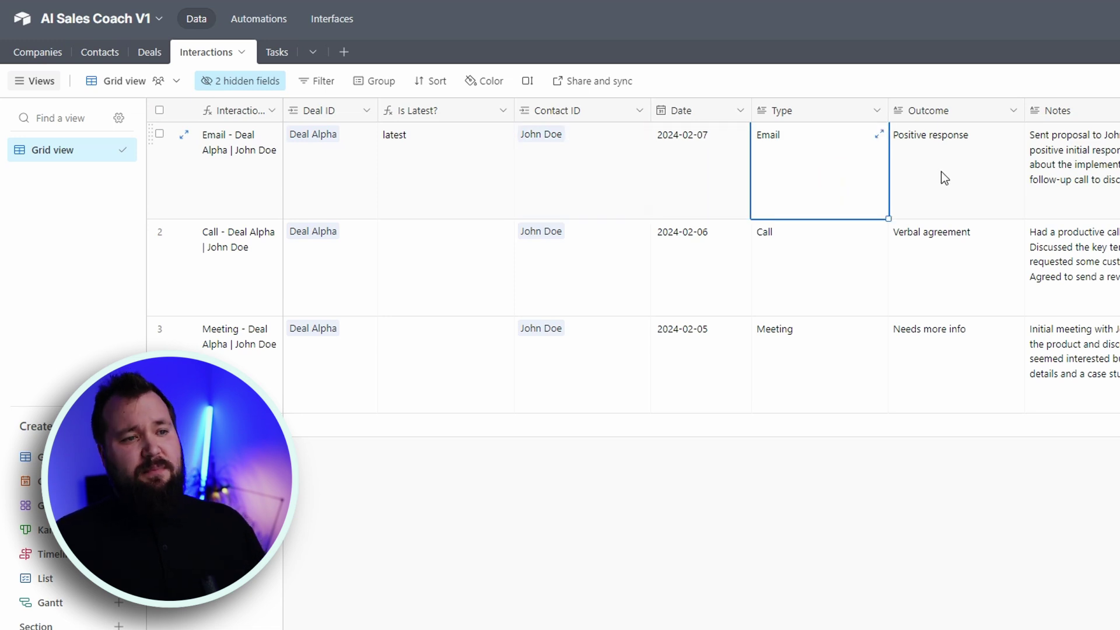
pyautogui.click(940, 172)
pyautogui.click(1056, 175)
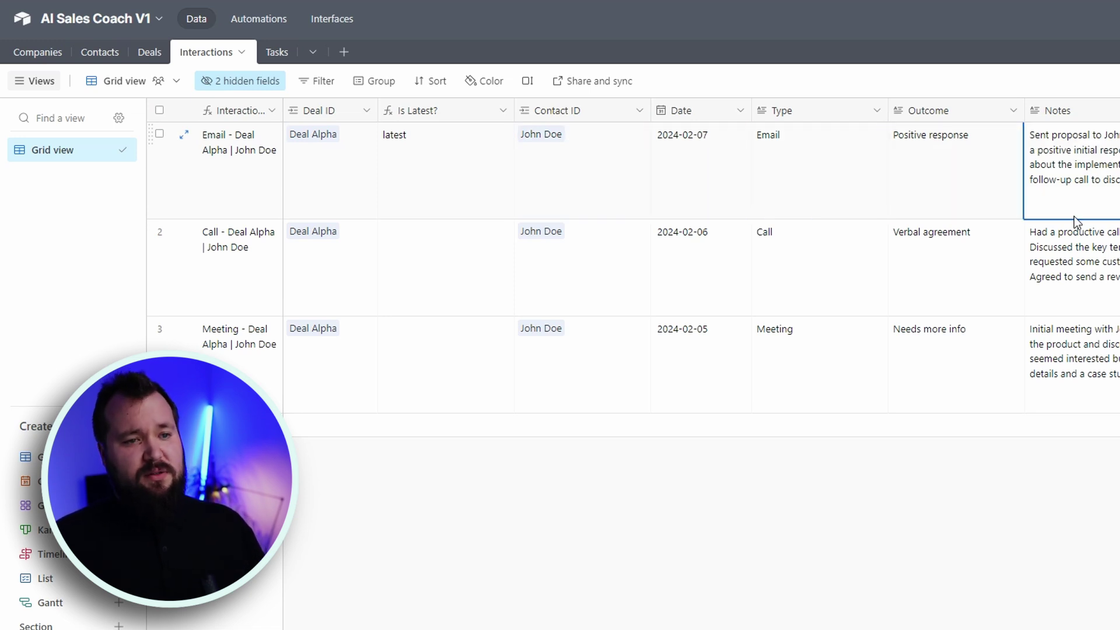
pyautogui.click(431, 147)
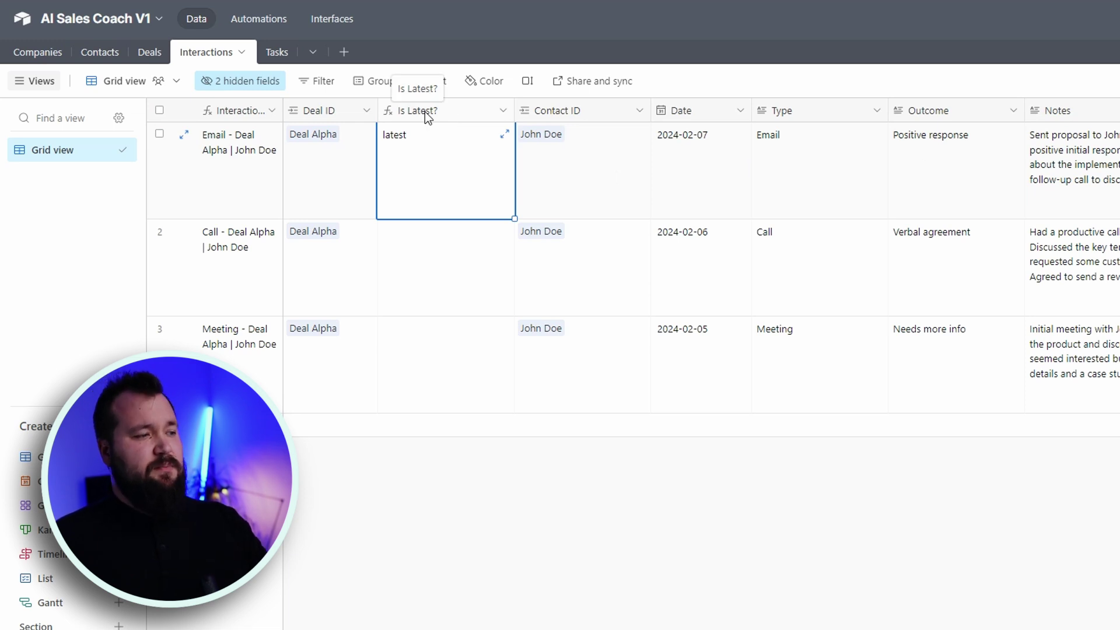
pyautogui.click(446, 168)
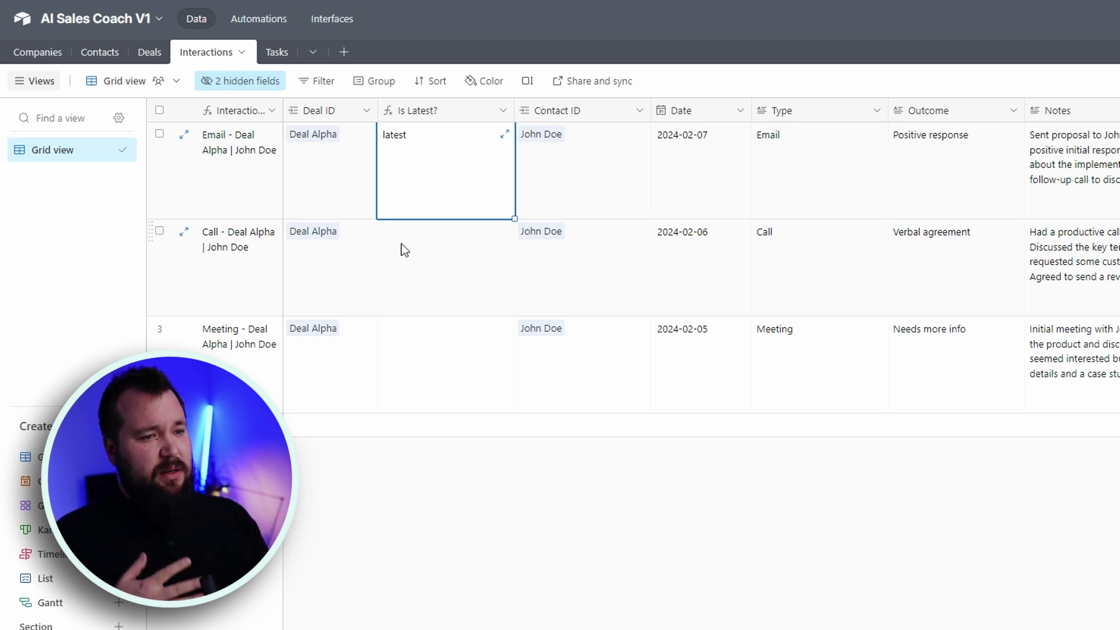
pyautogui.click(478, 263)
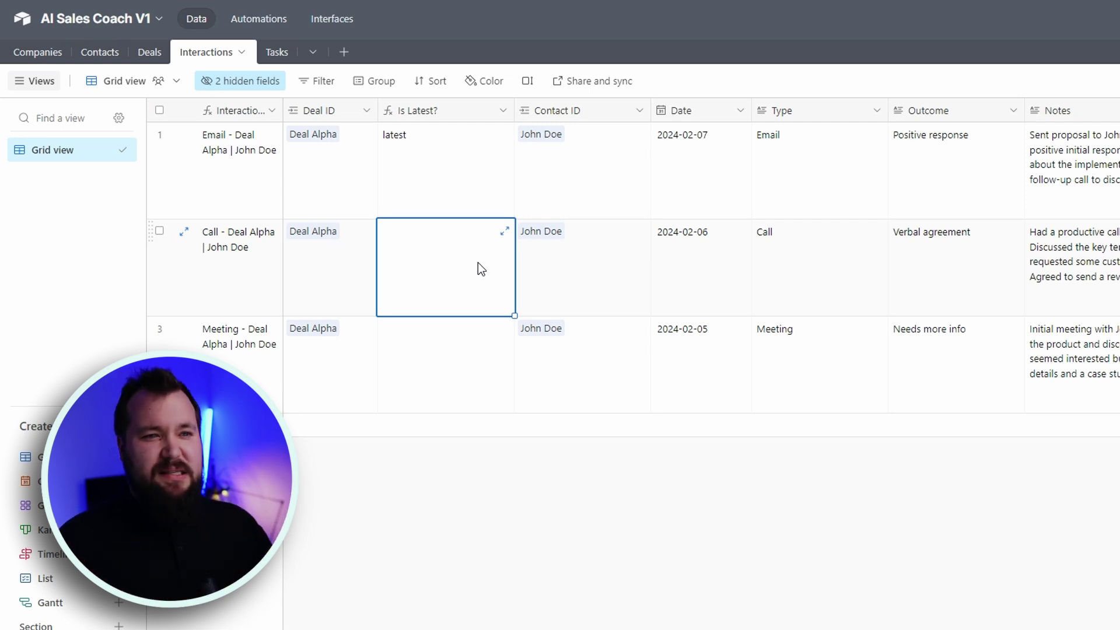
# Inspect the first task's linked deal, contact, assignee and description in the Tasks table.
pyautogui.click(273, 54)
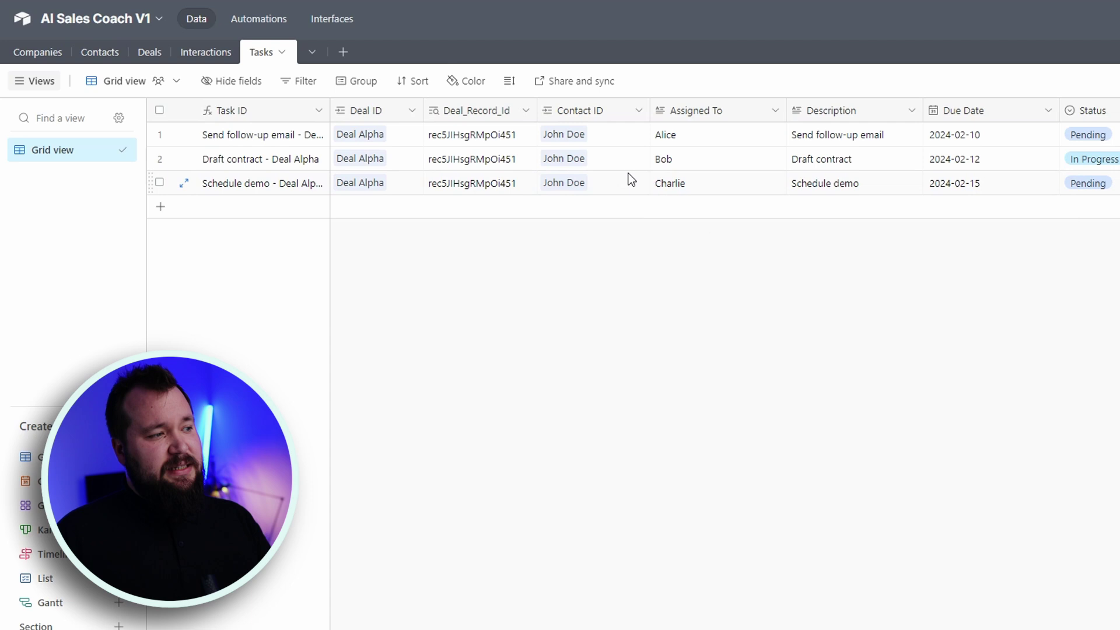
pyautogui.click(395, 142)
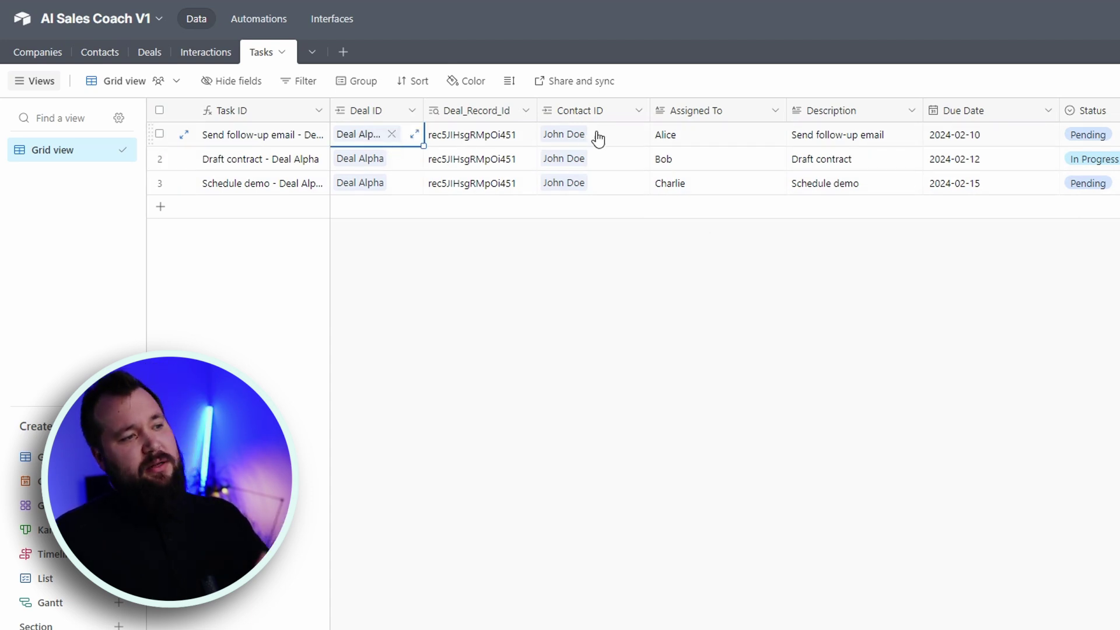
pyautogui.click(599, 139)
pyautogui.click(723, 143)
pyautogui.click(871, 135)
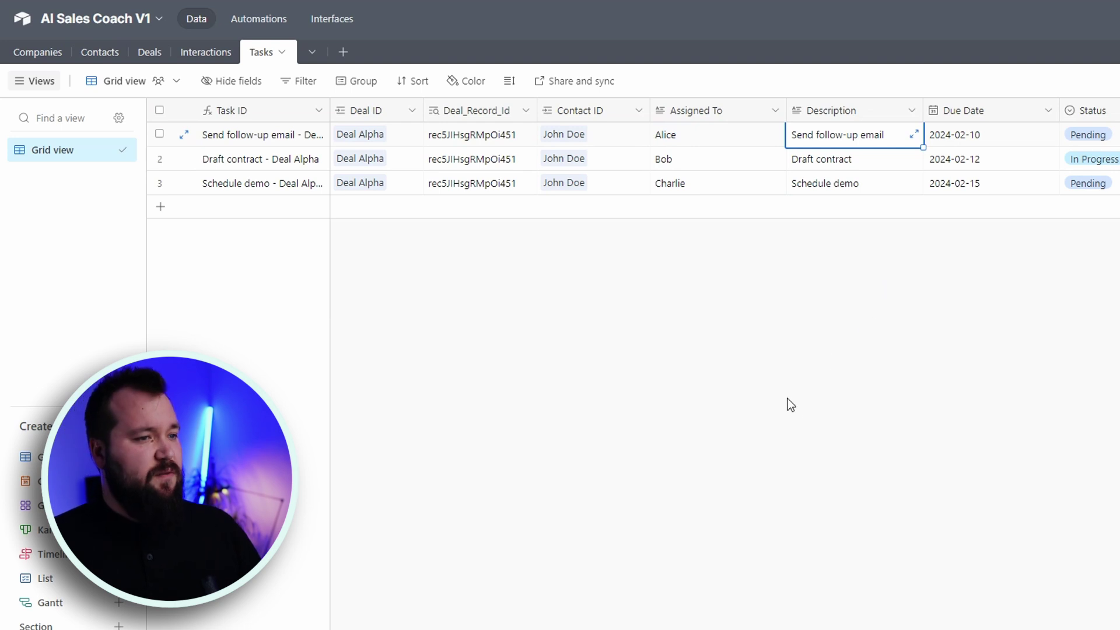
pyautogui.click(655, 405)
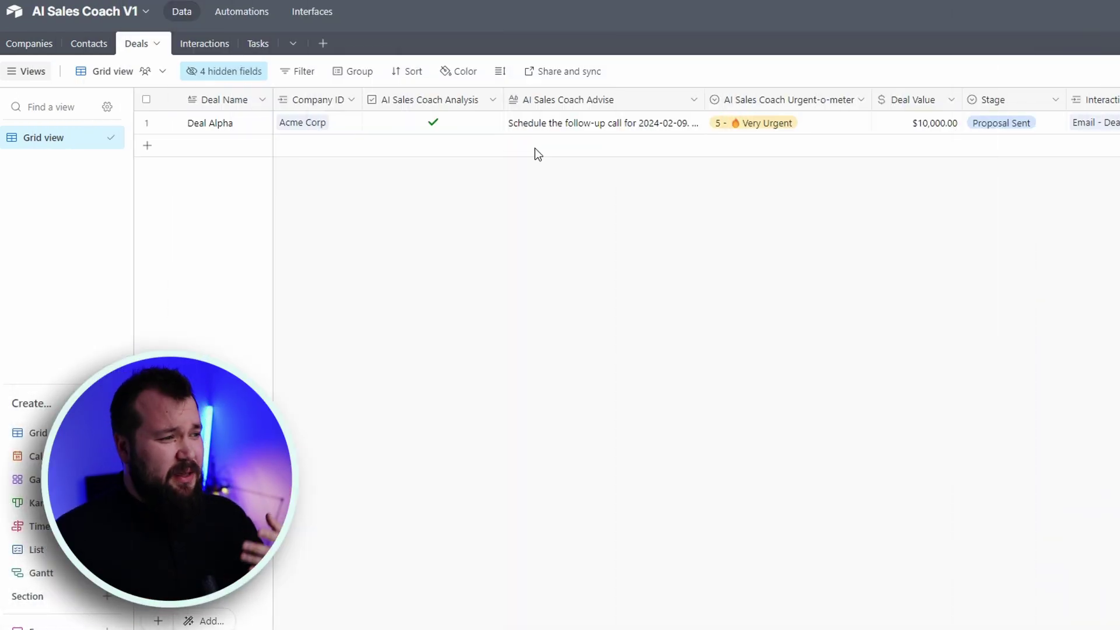
# Select Deal Alpha's AI Sales Coach Analysis cell and go to the base's Automations.
pyautogui.click(465, 130)
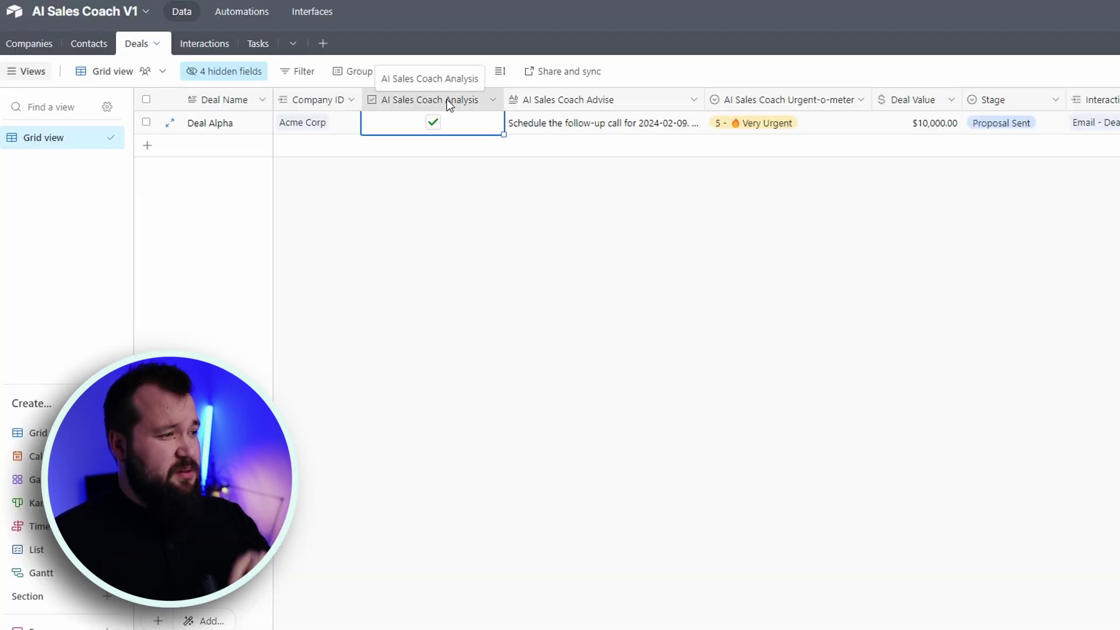
pyautogui.click(247, 16)
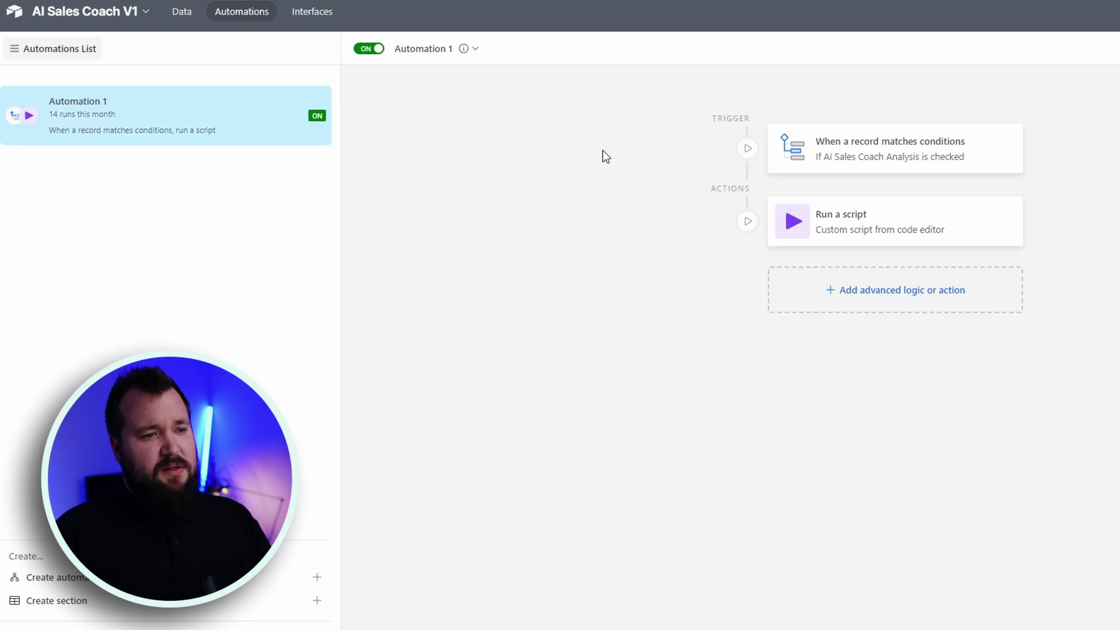
# Inspect Automation 1's trigger and Run a script action, then open its code editor.
pyautogui.click(864, 153)
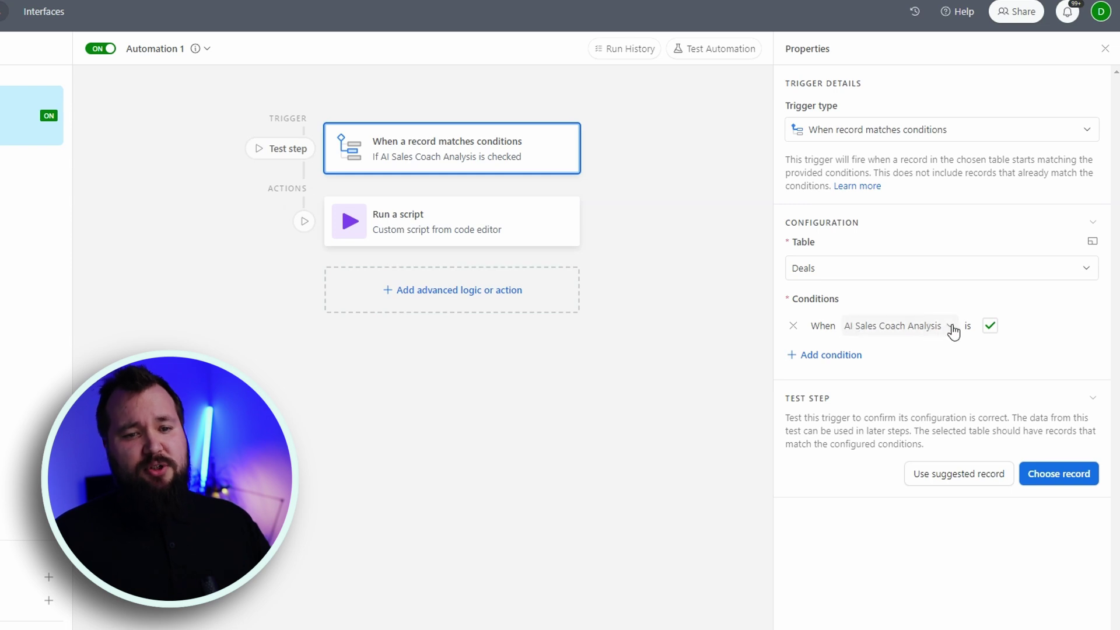
pyautogui.click(445, 223)
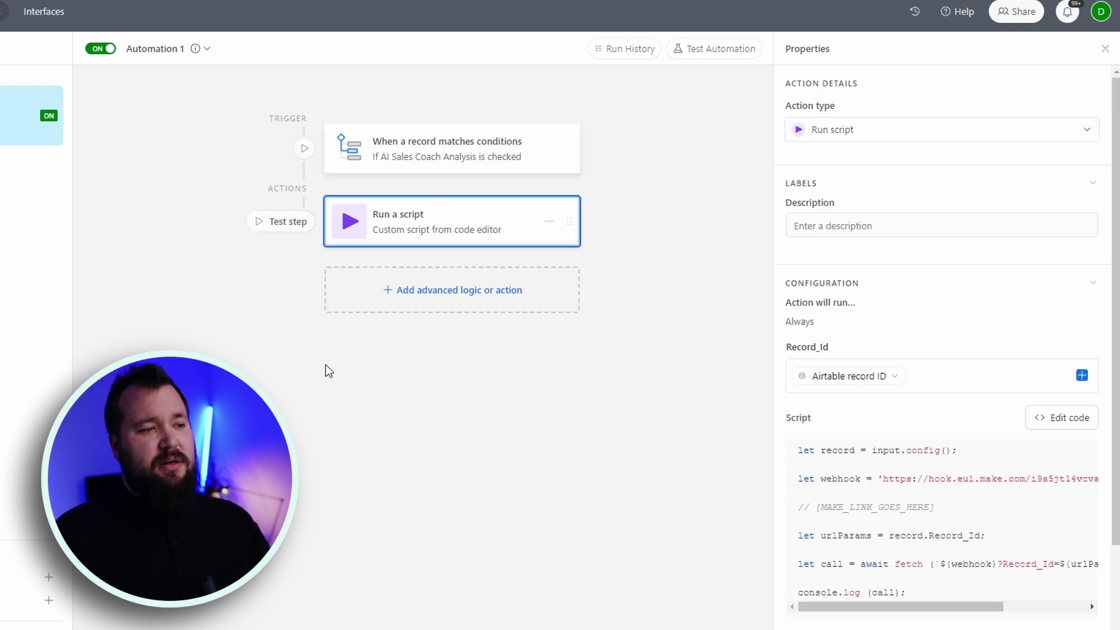
pyautogui.click(1068, 416)
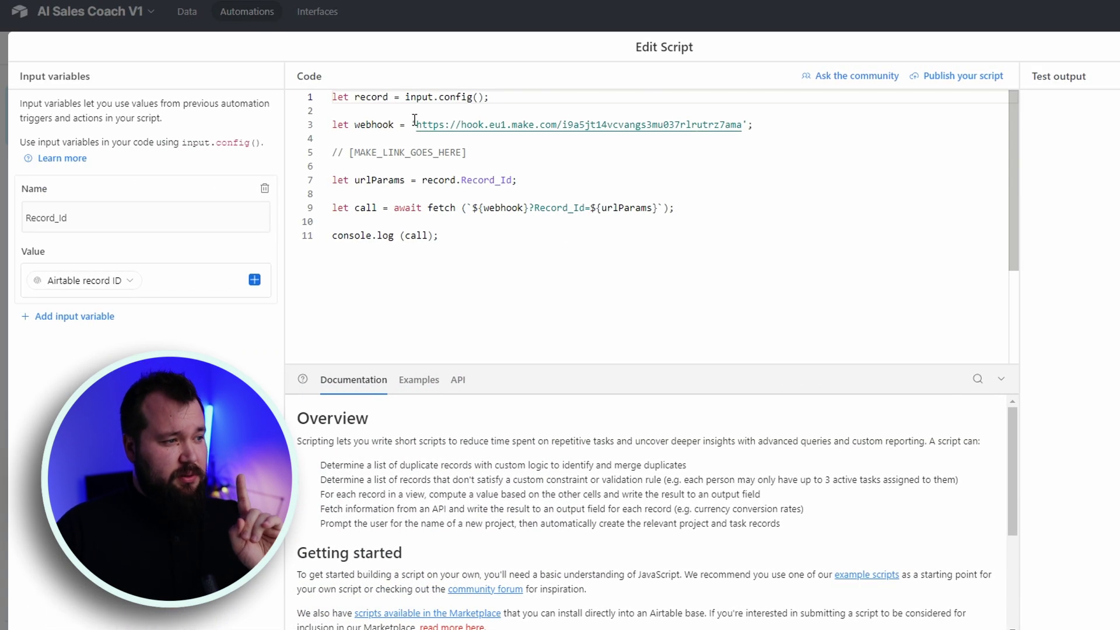
# Check the webhook URL and the Record_Id variable's Airtable record ID value, then close the editor.
pyautogui.moveTo(416, 124); pyautogui.dragTo(743, 124)
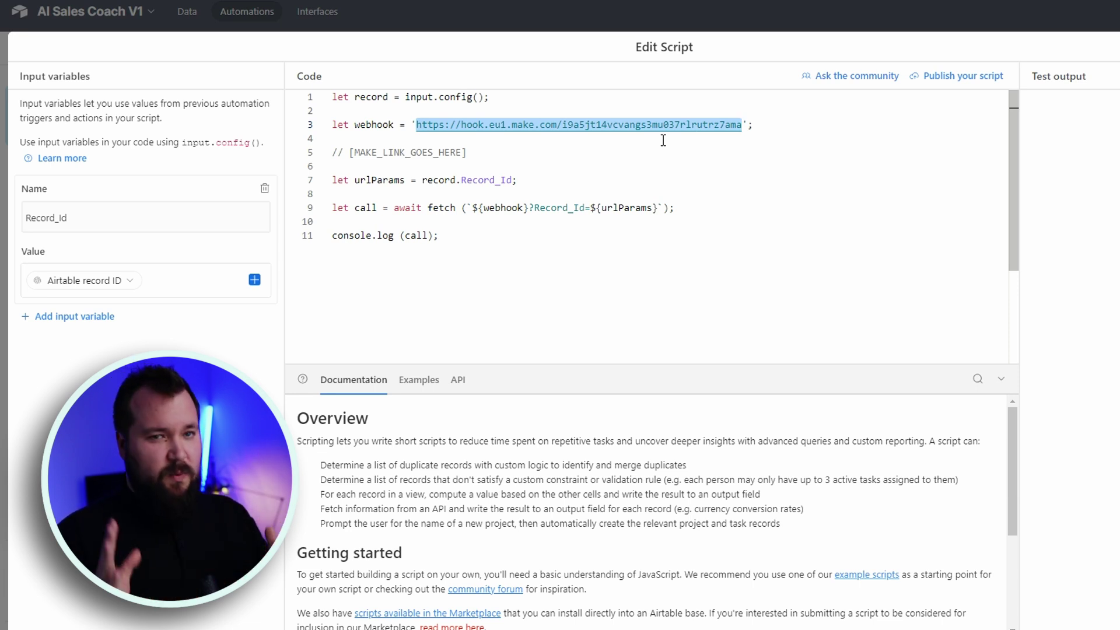
pyautogui.click(162, 215)
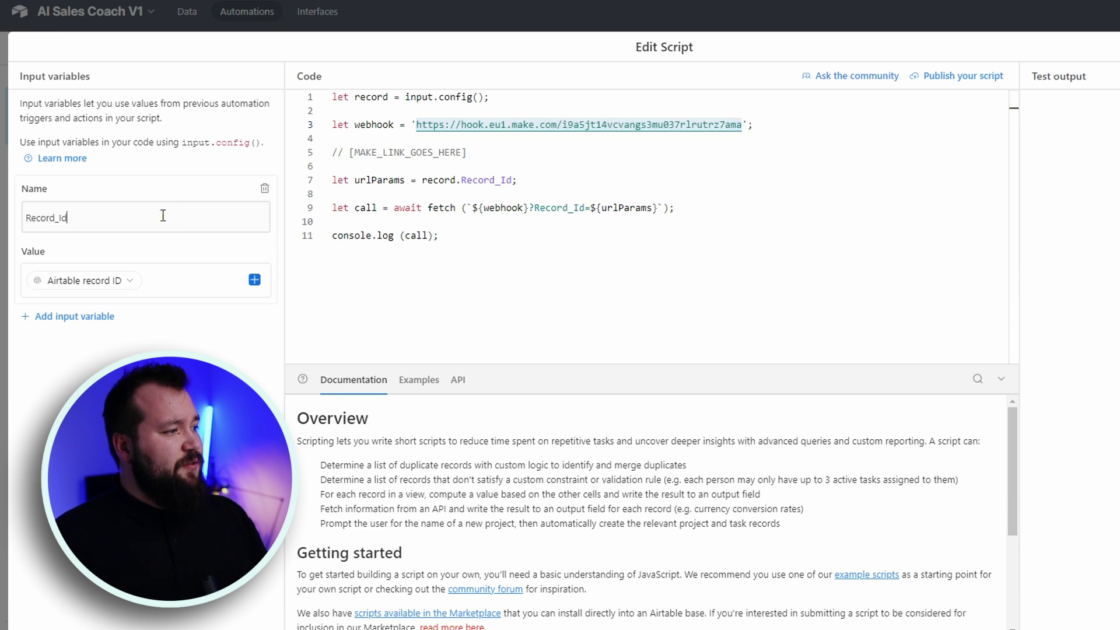
pyautogui.doubleClick(129, 218)
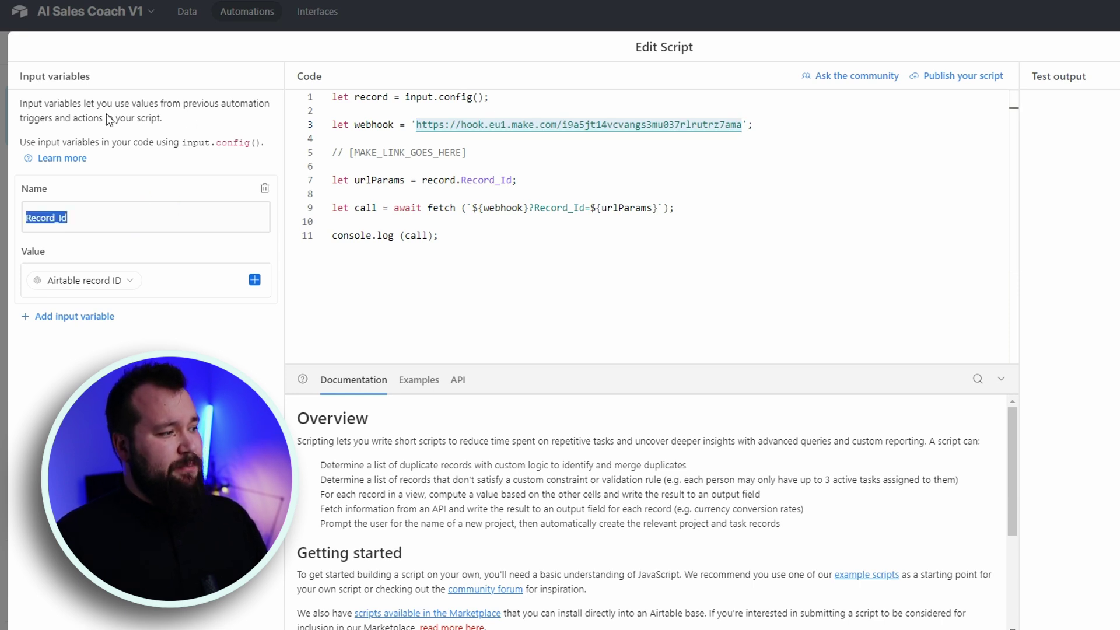
pyautogui.click(245, 280)
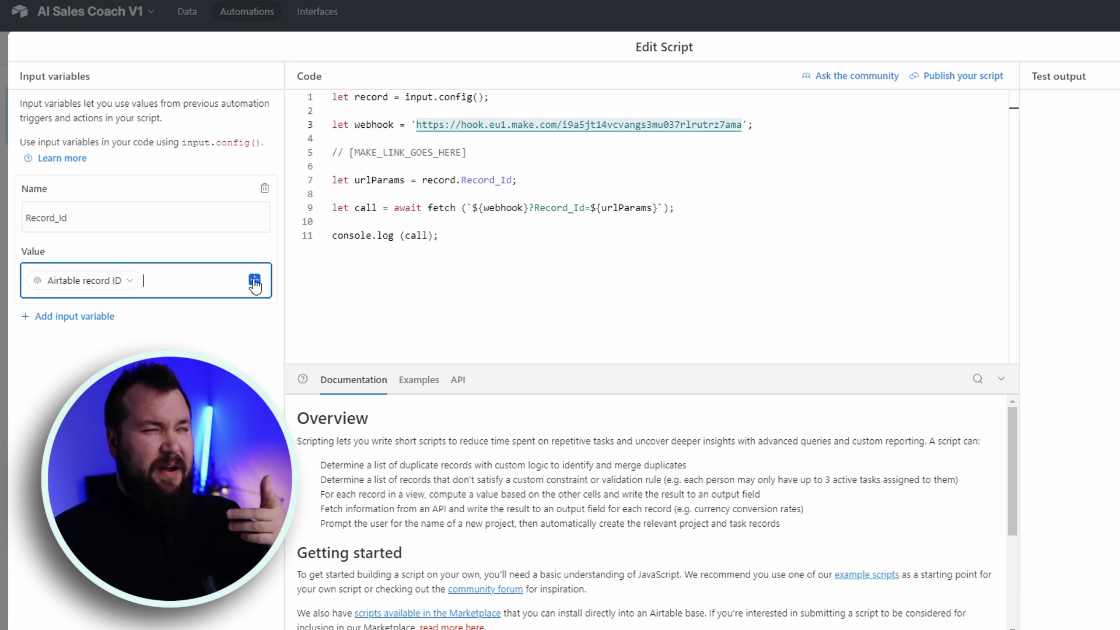
pyautogui.click(30, 250)
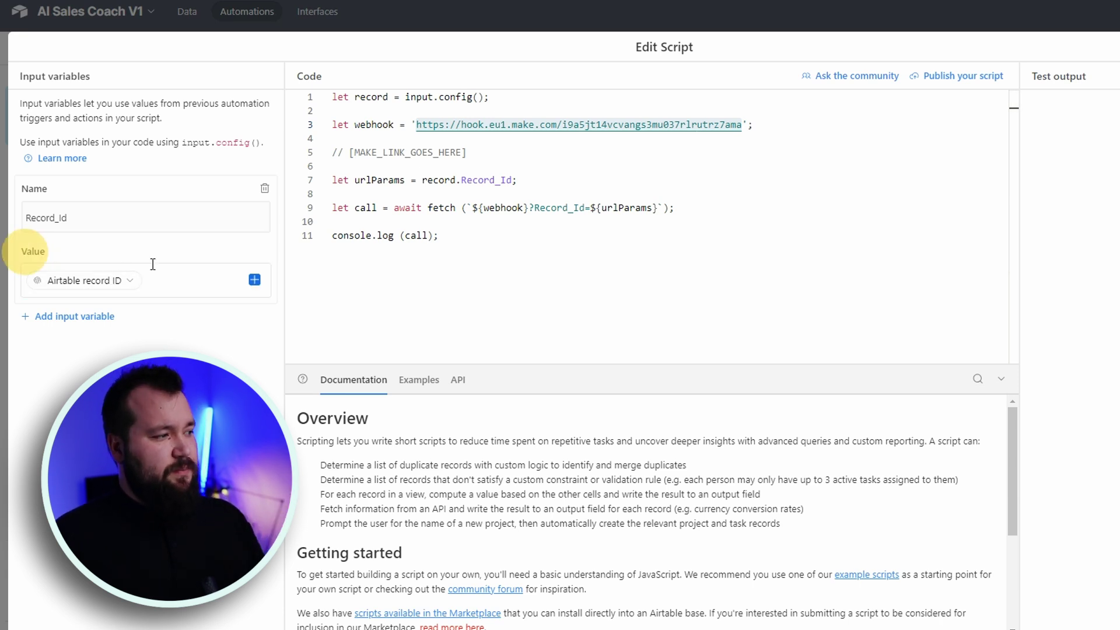
pyautogui.click(186, 278)
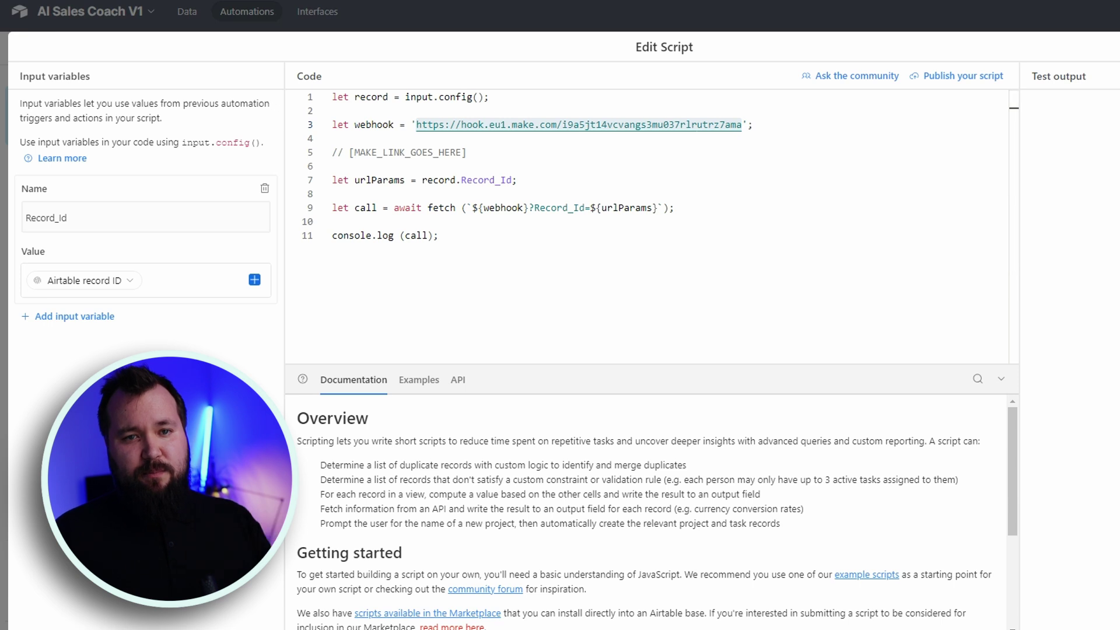
pyautogui.press('Escape')
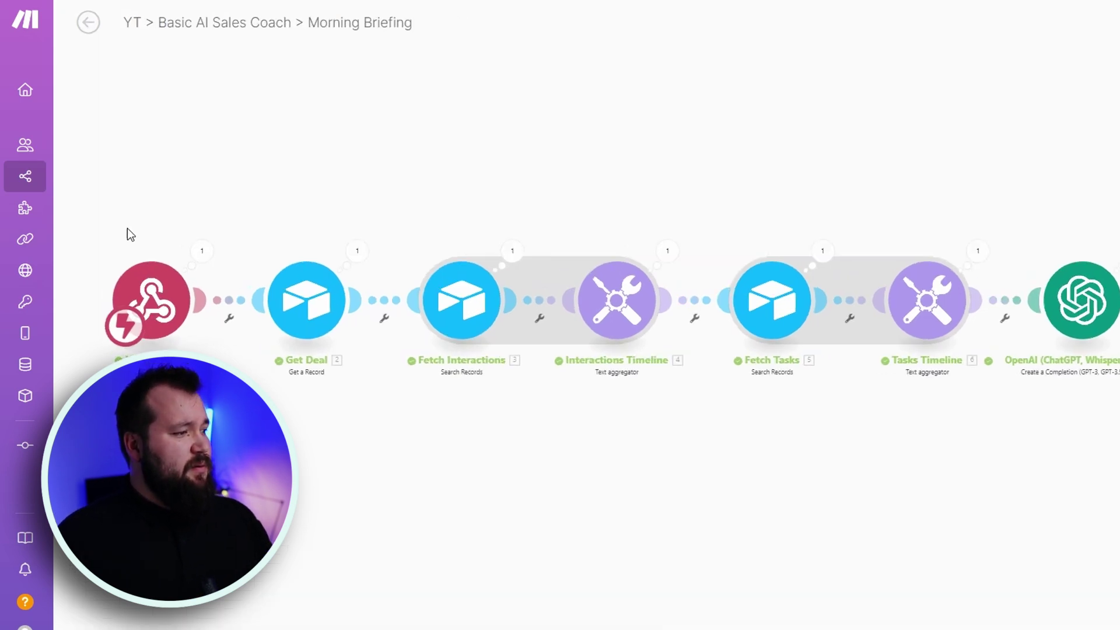
# Open the Morning Briefing scenario editor and view the Webhooks module's URL.
pyautogui.click(265, 183)
pyautogui.scroll(4, 348, 239)
pyautogui.click(348, 239)
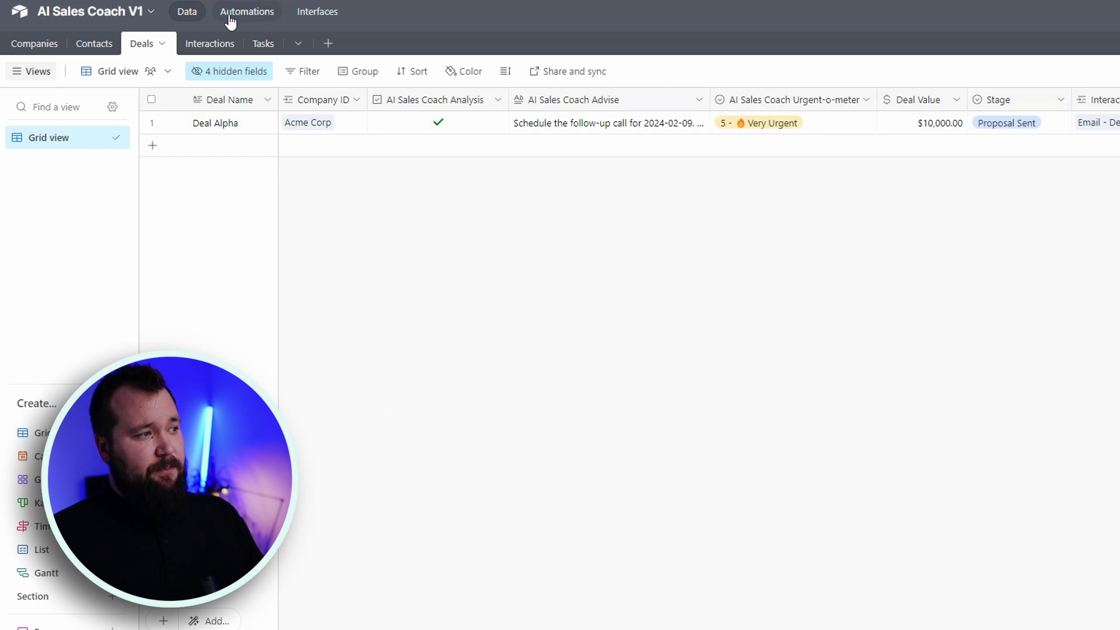
pyautogui.click(231, 15)
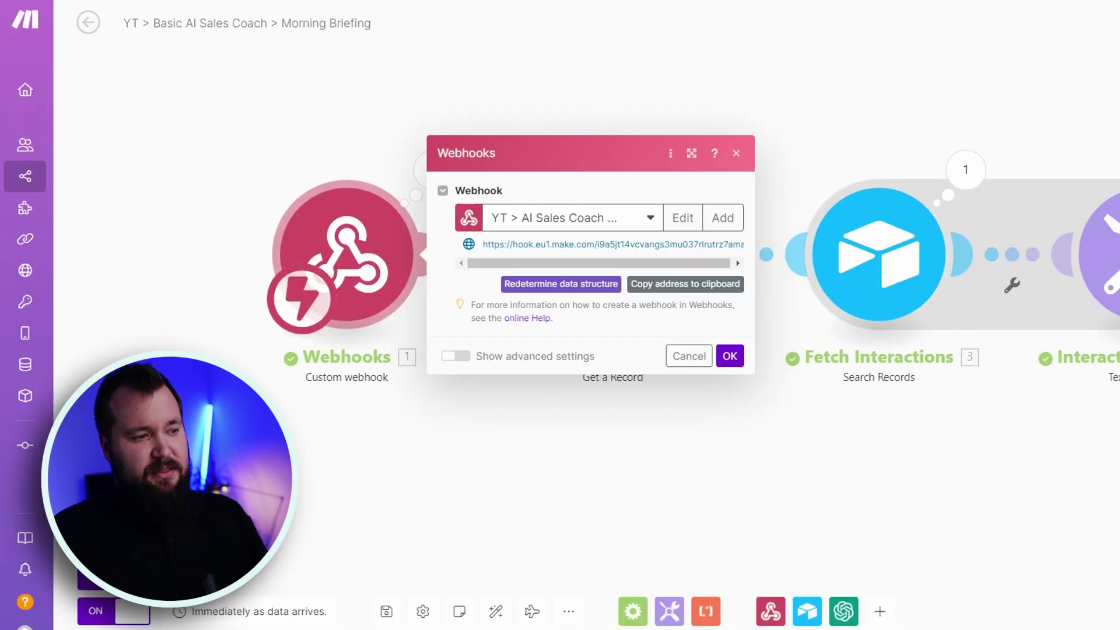
pyautogui.click(405, 95)
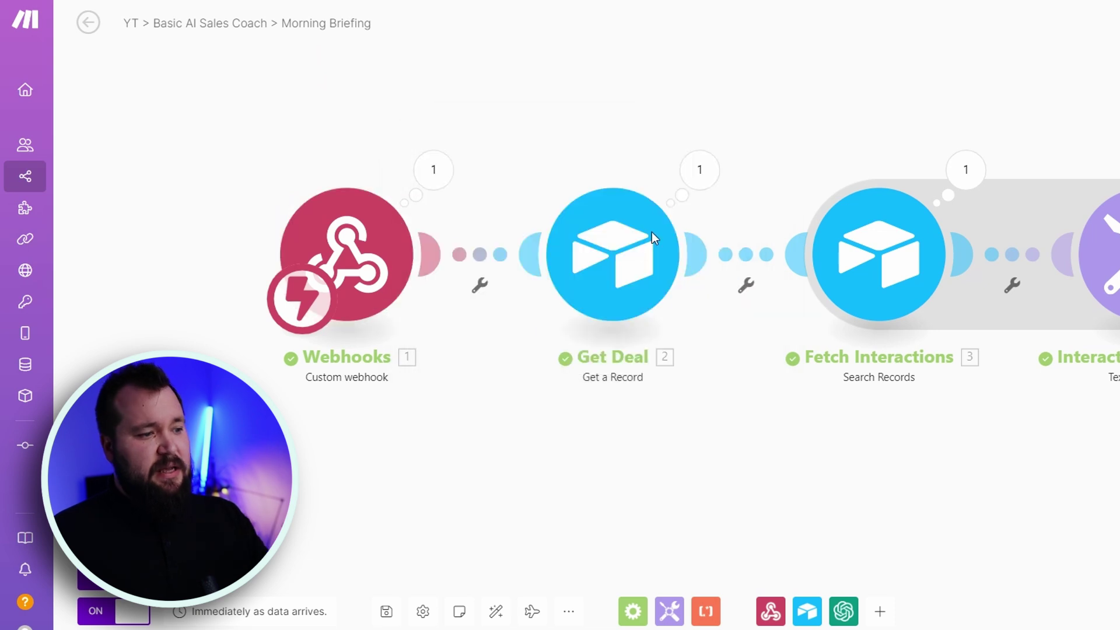
# Confirm Get Deal maps Record ID to 1. Record_Id, then pan to reveal Tasks Timeline.
pyautogui.click(646, 264)
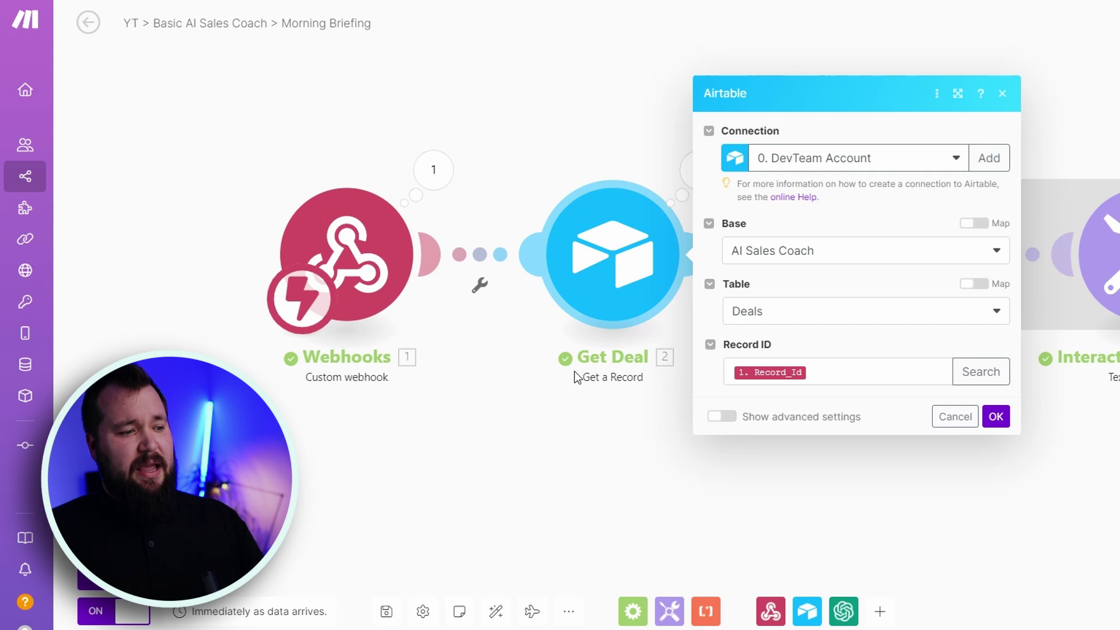
pyautogui.click(836, 375)
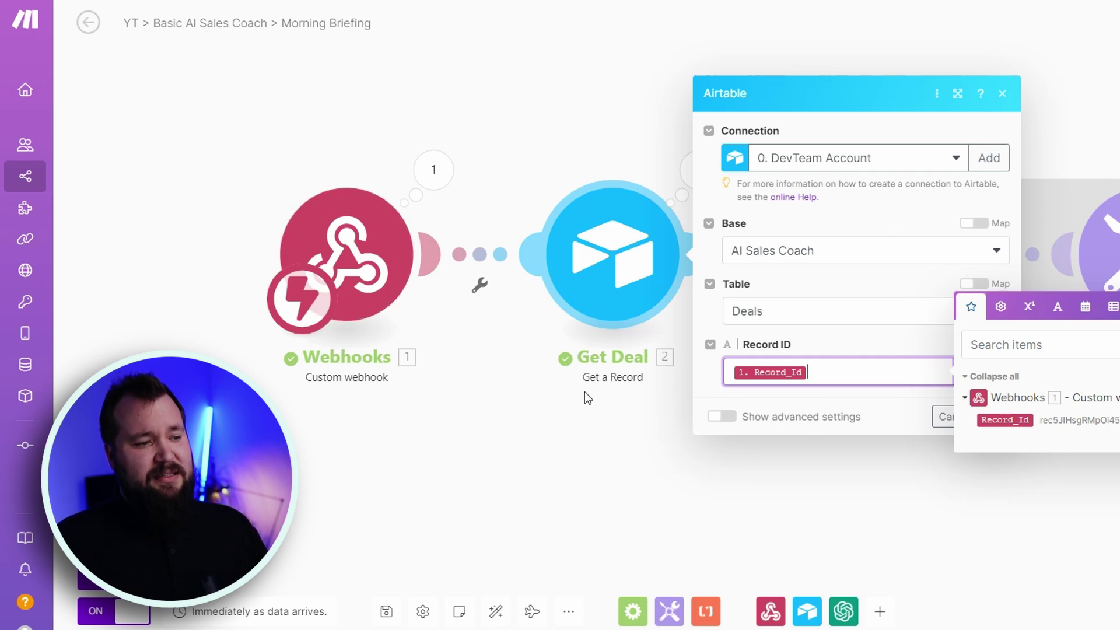
pyautogui.click(506, 422)
pyautogui.moveTo(935, 433); pyautogui.dragTo(572, 463)
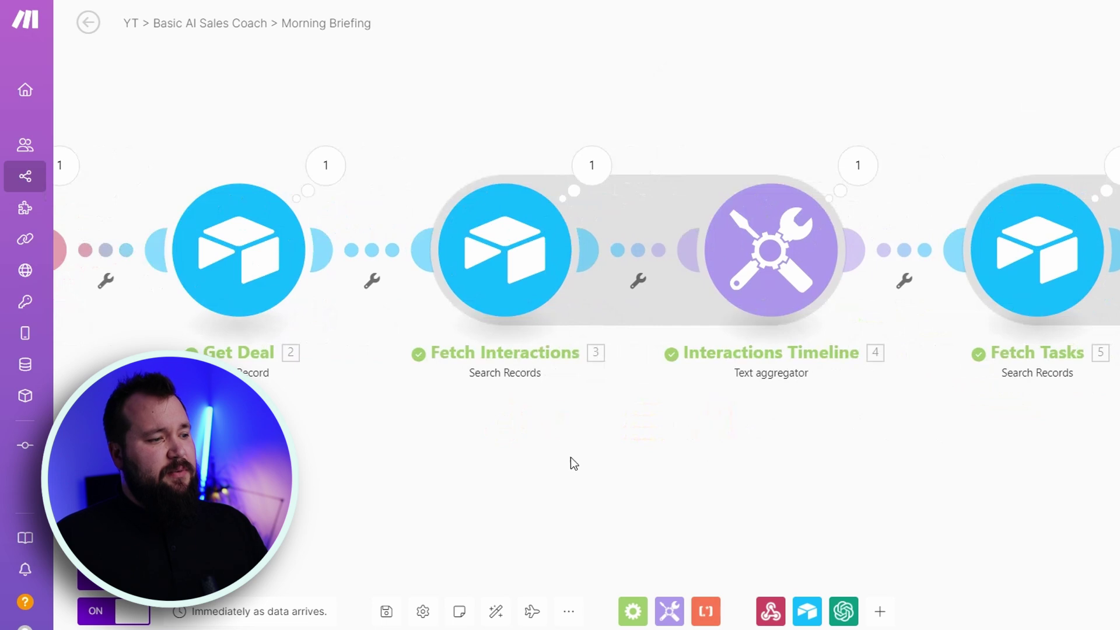
pyautogui.scroll(-1, 572, 463)
pyautogui.moveTo(875, 436); pyautogui.dragTo(723, 427)
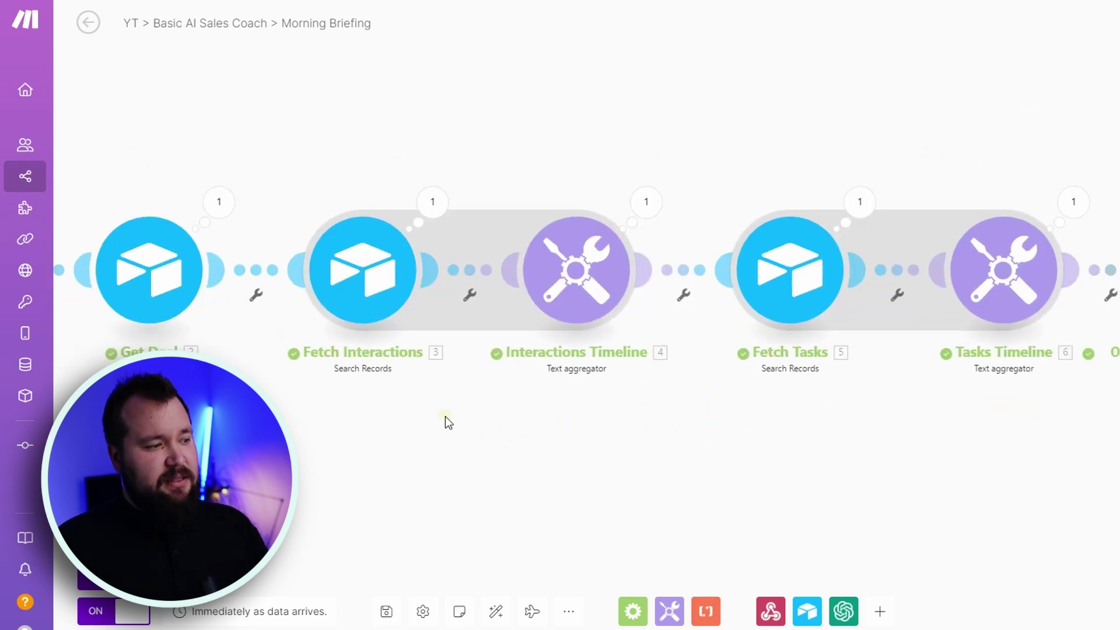
# Open Fetch Interactions and review its Deal_Record_Id search, sorted by Date ascending.
pyautogui.click(364, 296)
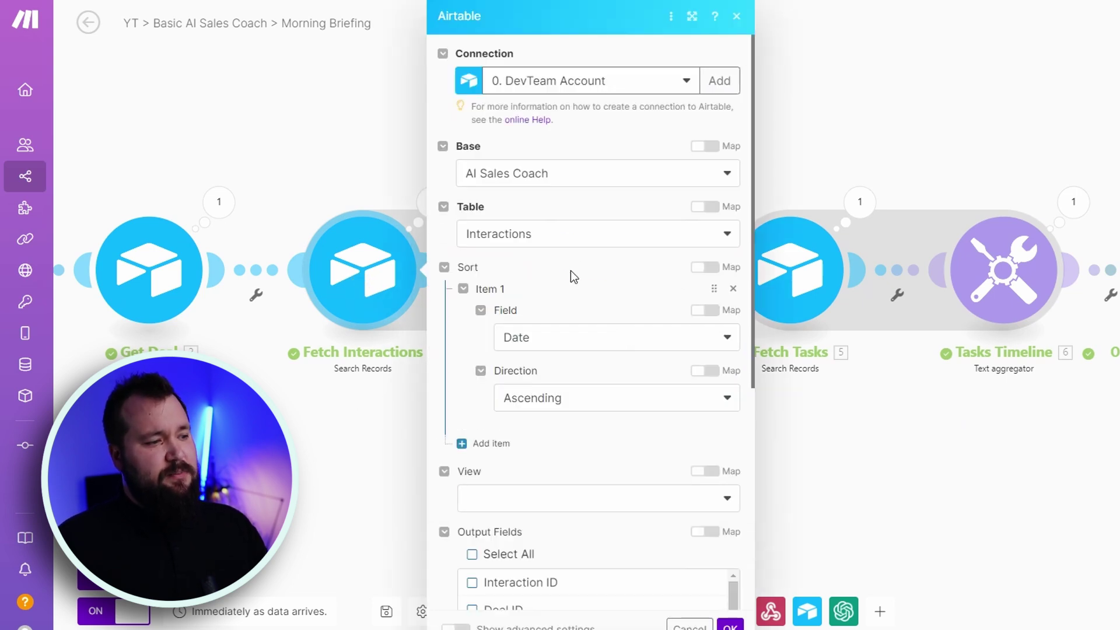
pyautogui.scroll(-3, 579, 258)
pyautogui.scroll(-5, 549, 239)
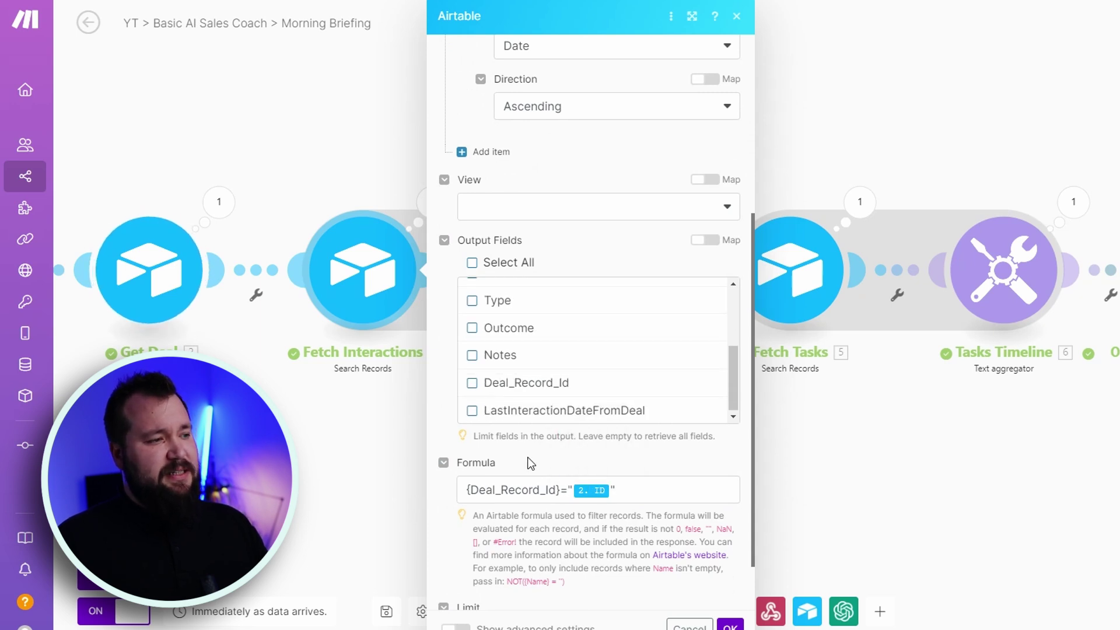
pyautogui.scroll(5, 533, 374)
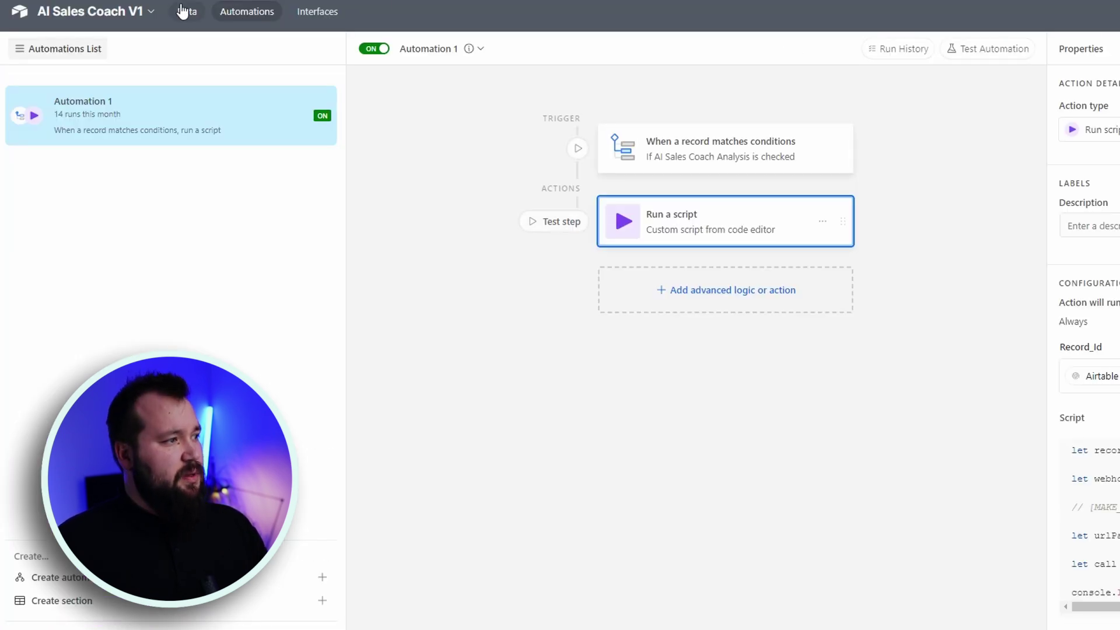
# Unhide Deal_Record_Id and LastInteractionDateFromDeal in Airtable's Interactions table, then open Deal_Record_Id's field settings.
pyautogui.click(184, 11)
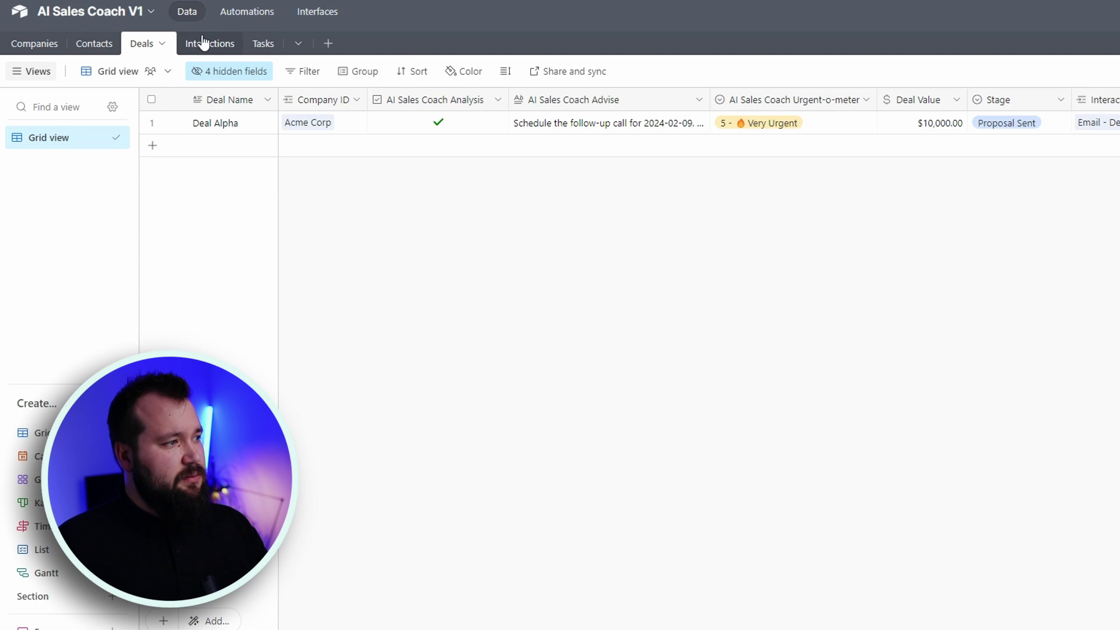
pyautogui.click(203, 42)
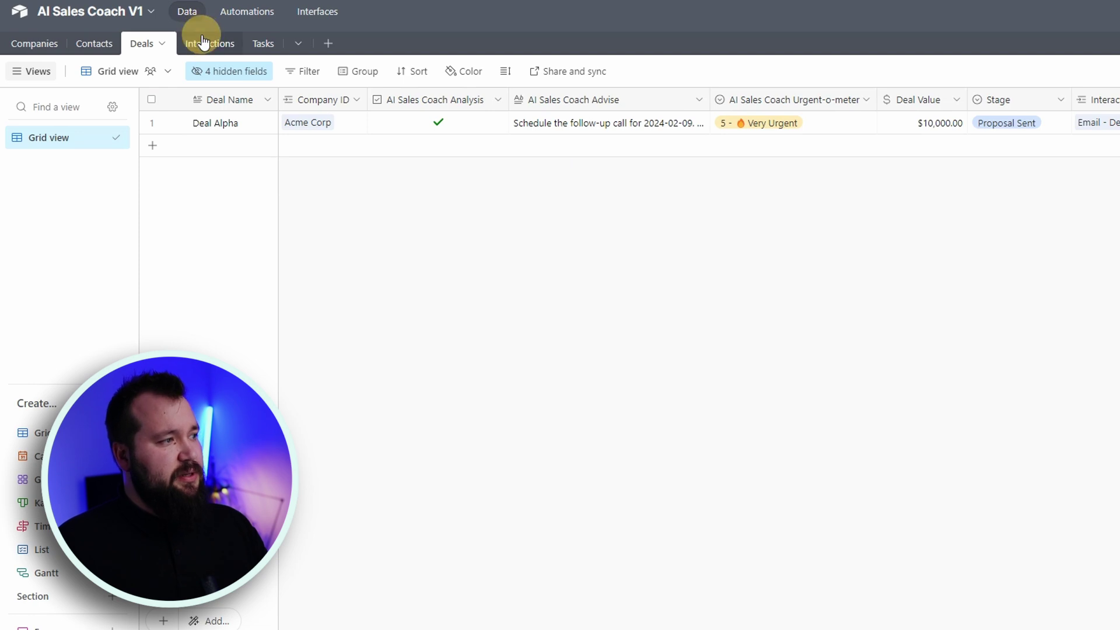
pyautogui.click(232, 74)
pyautogui.click(275, 154)
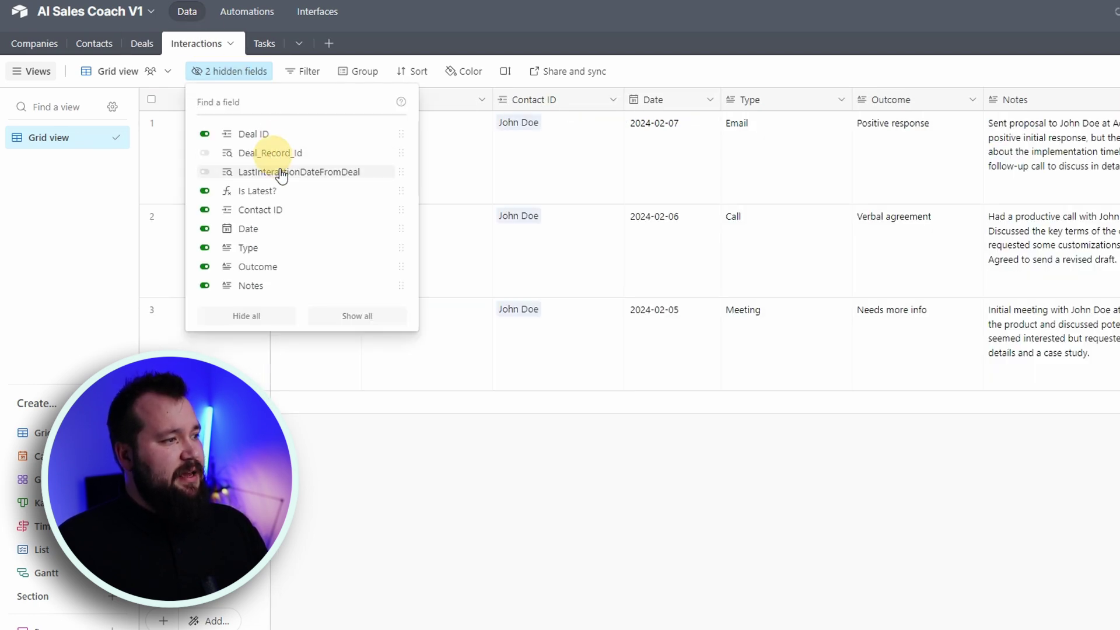
pyautogui.click(284, 175)
pyautogui.click(461, 195)
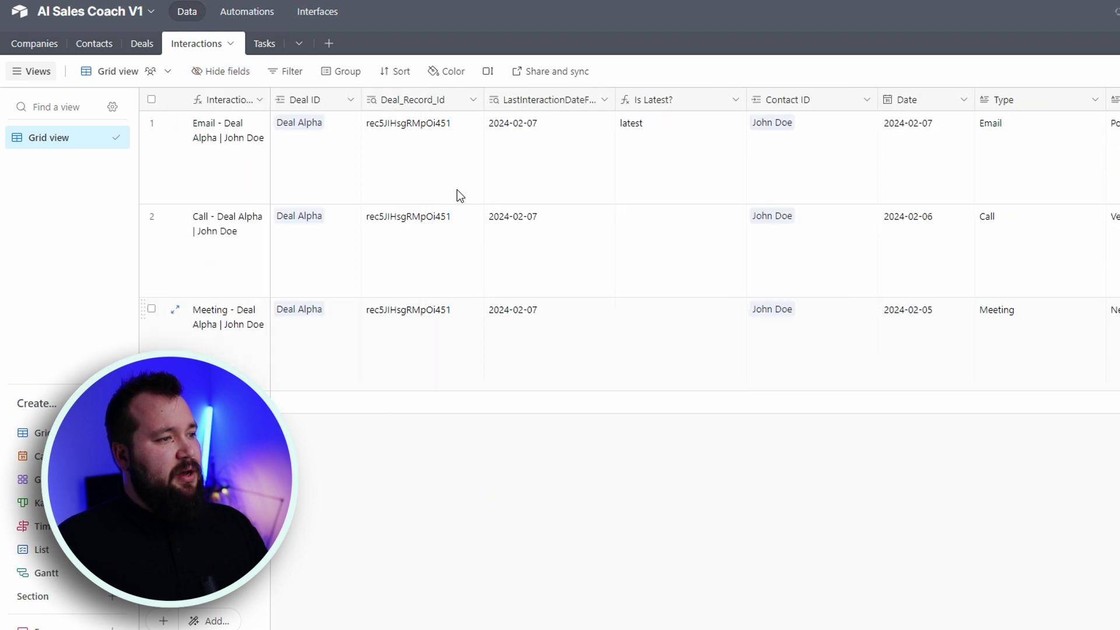
pyautogui.doubleClick(425, 107)
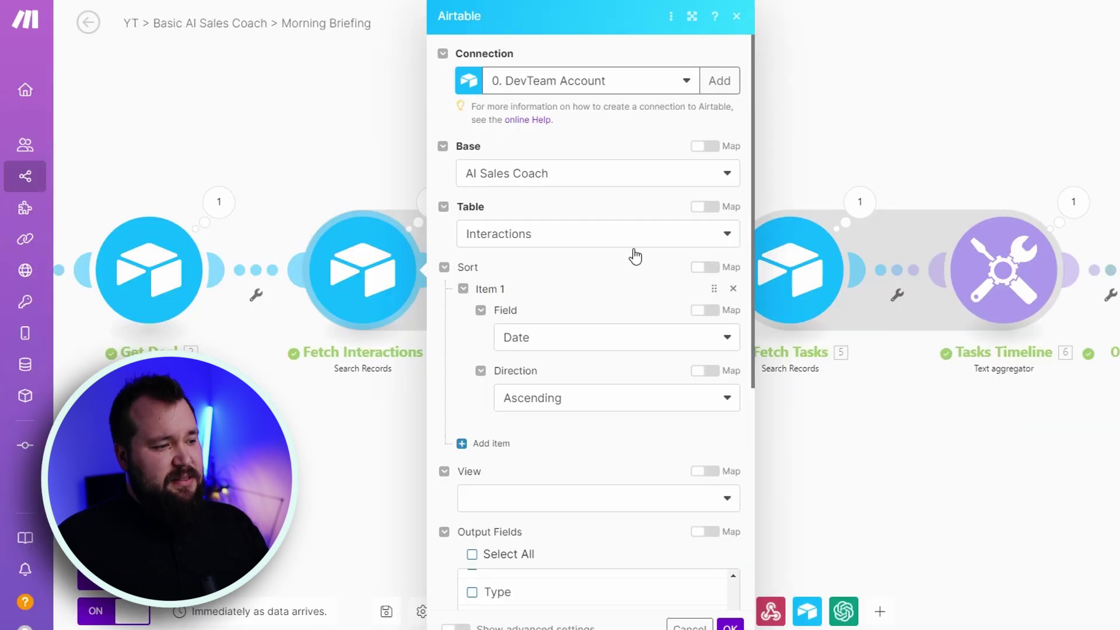
# Inspect the Fetch Interactions formula {Deal_Record_Id}="2. ID", then close the module settings.
pyautogui.scroll(-2, 661, 467)
pyautogui.scroll(-5, 572, 325)
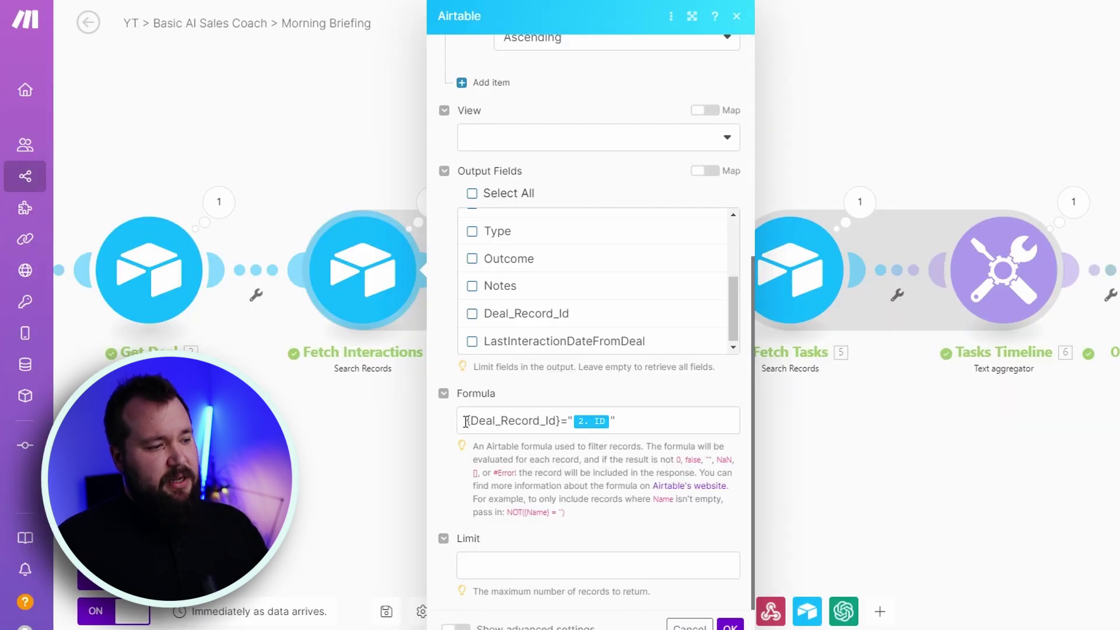
pyautogui.moveTo(466, 421); pyautogui.dragTo(557, 420)
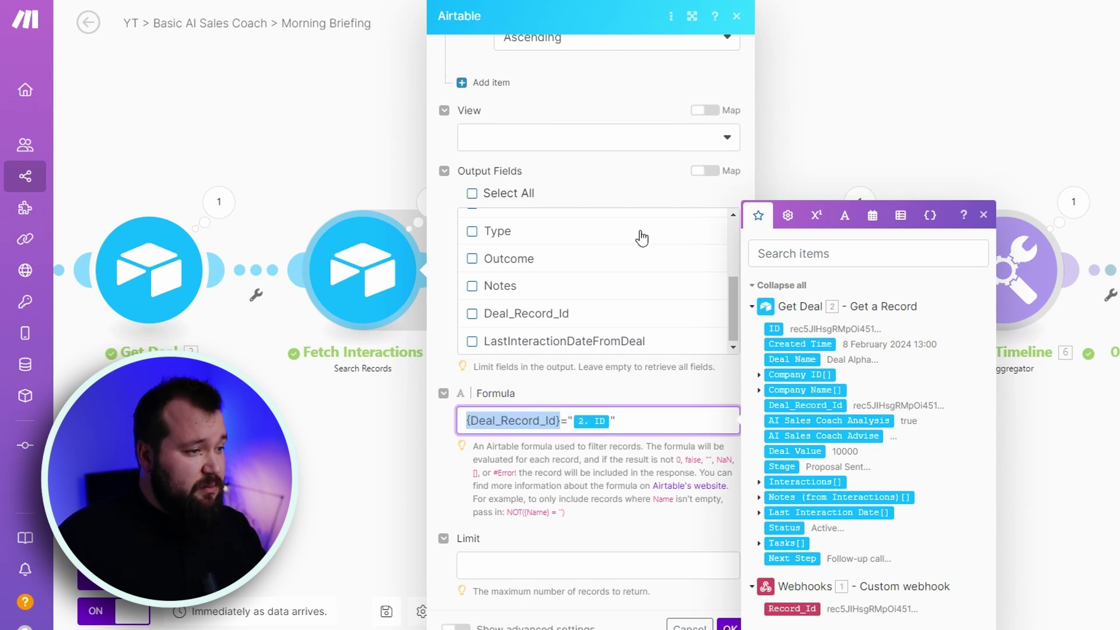
pyautogui.scroll(3, 637, 232)
pyautogui.scroll(2, 632, 102)
pyautogui.scroll(-2, 631, 87)
pyautogui.click(573, 416)
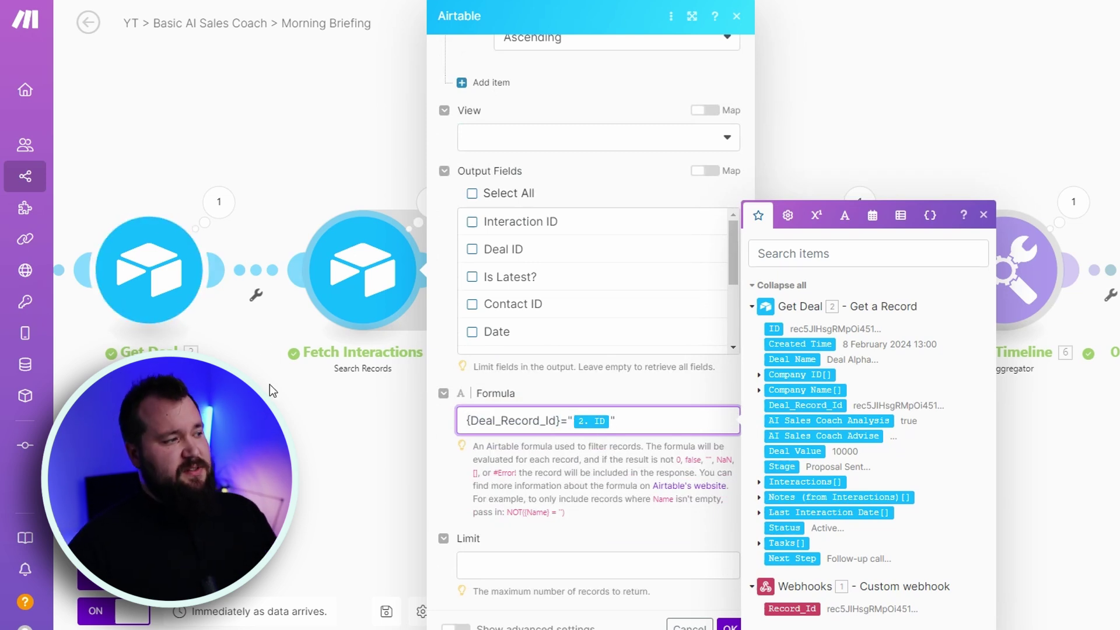
pyautogui.click(316, 435)
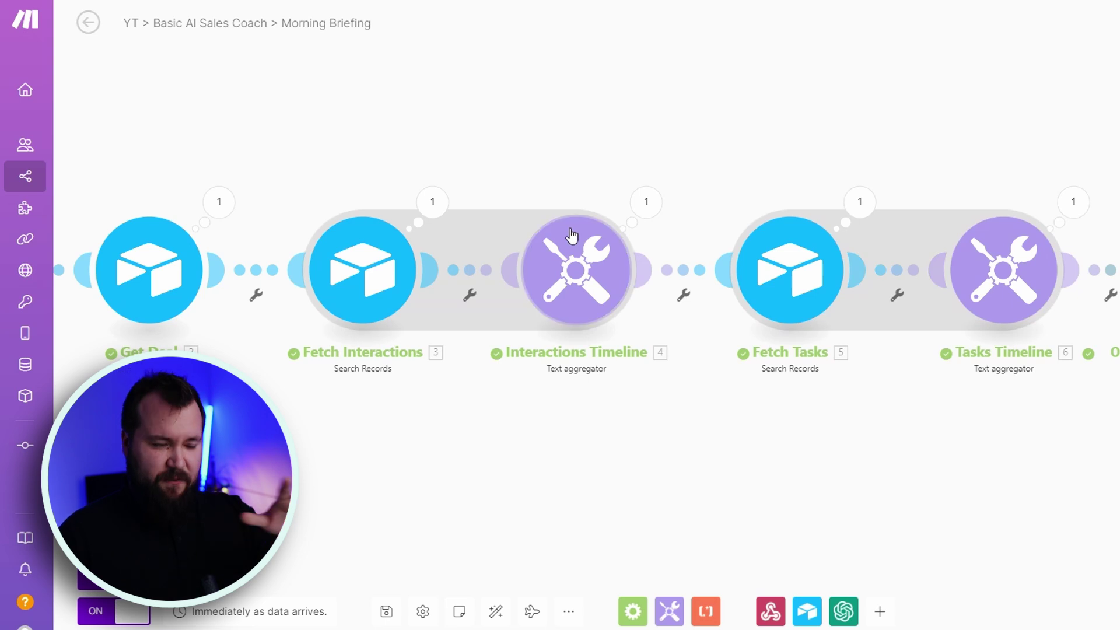
# Inspect the Interactions Timeline aggregator's output text from the last run.
pyautogui.click(571, 268)
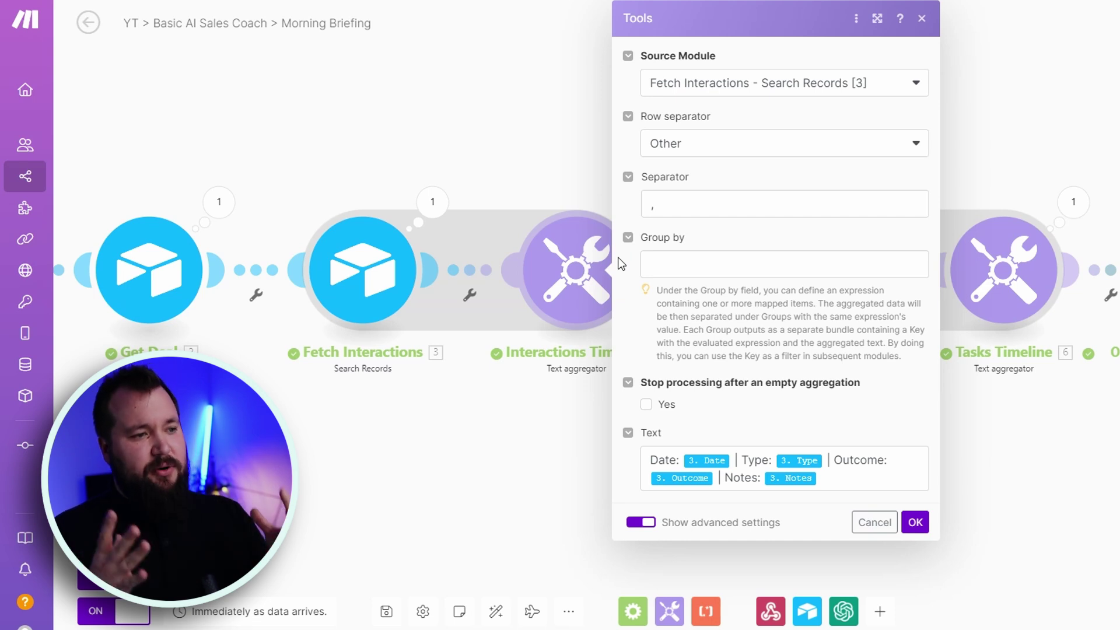
pyautogui.click(580, 380)
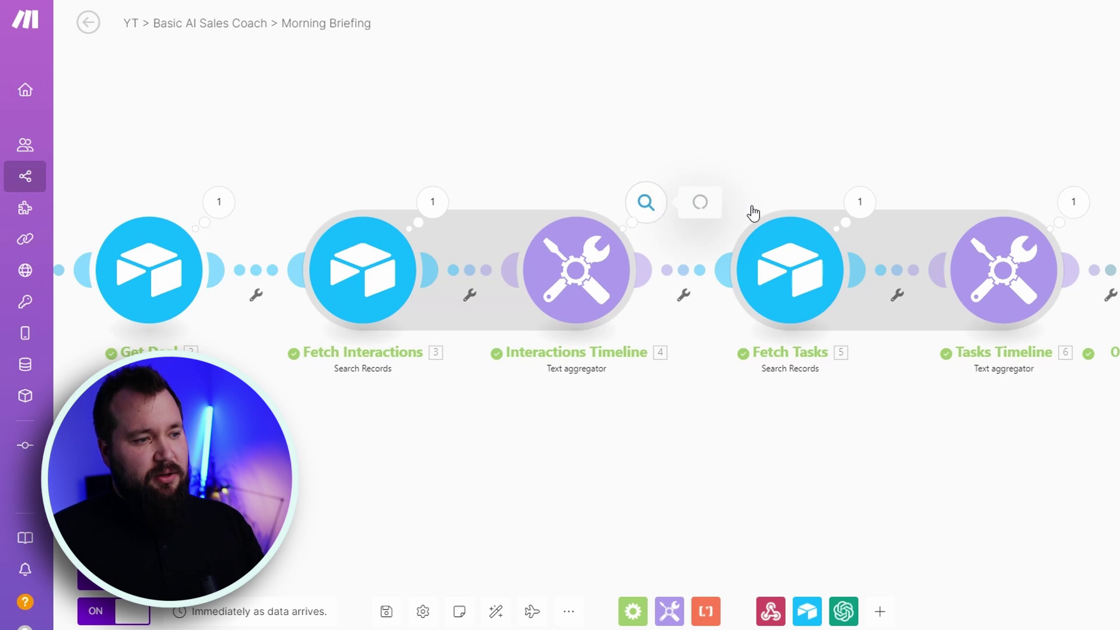
pyautogui.moveTo(758, 272); pyautogui.dragTo(938, 389)
pyautogui.press('Escape')
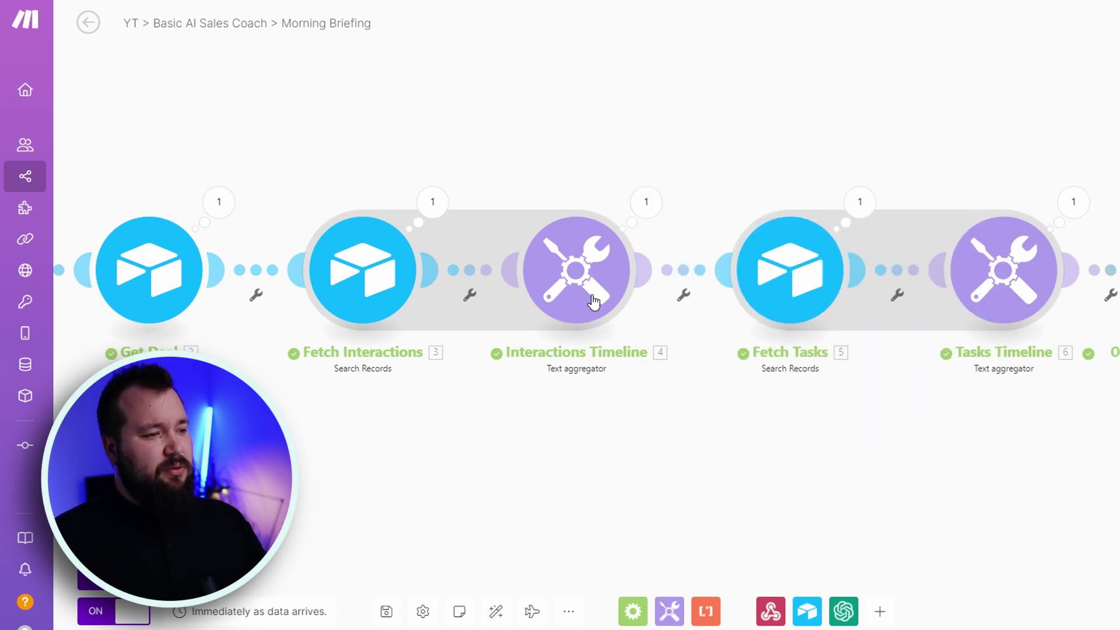
# Review the comma separator and 'Date | Type | Outcome | Notes' template, then close the aggregator.
pyautogui.click(593, 301)
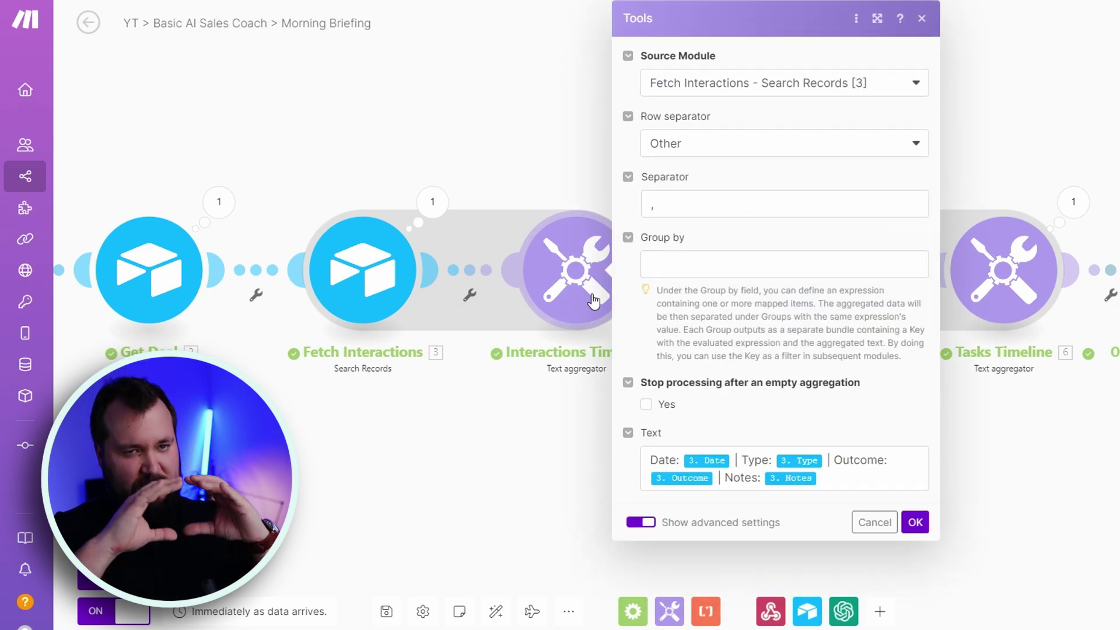
pyautogui.click(878, 21)
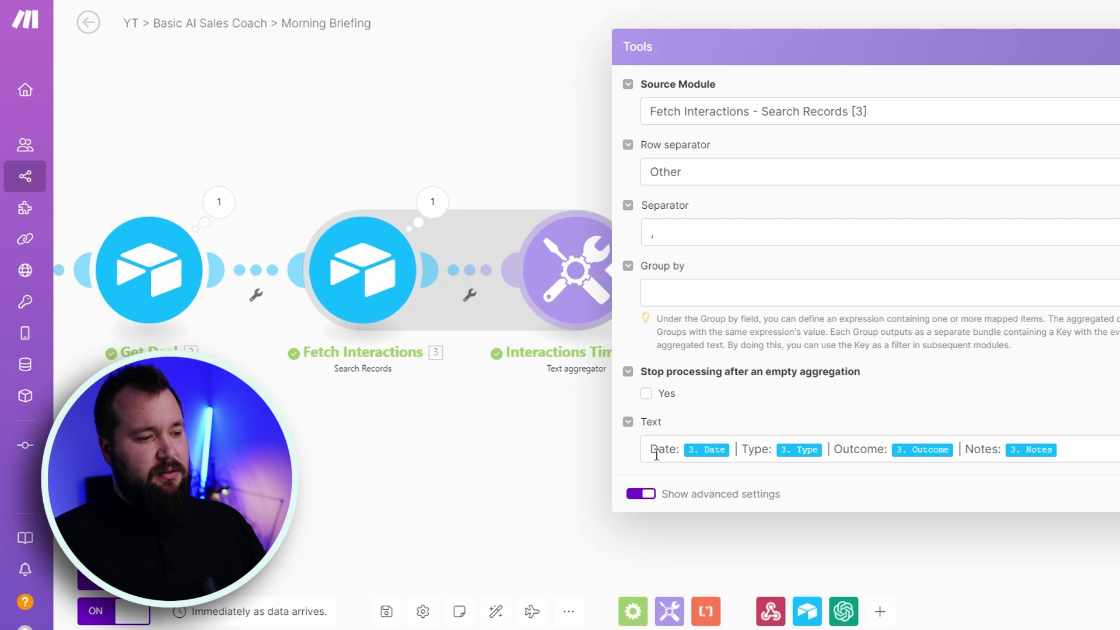
pyautogui.doubleClick(670, 451)
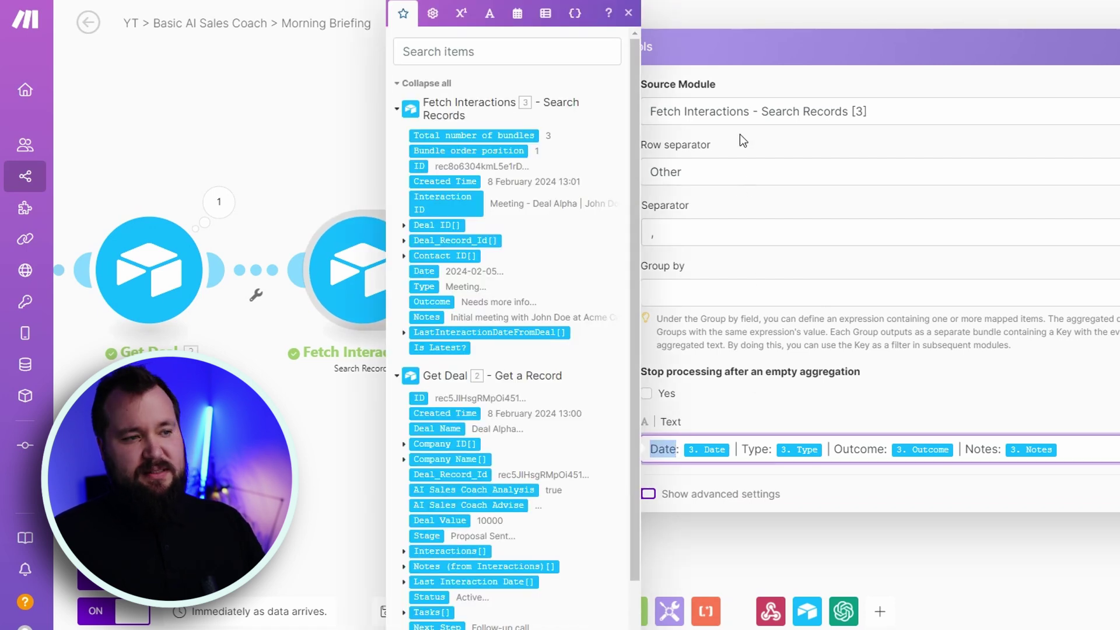
pyautogui.click(772, 123)
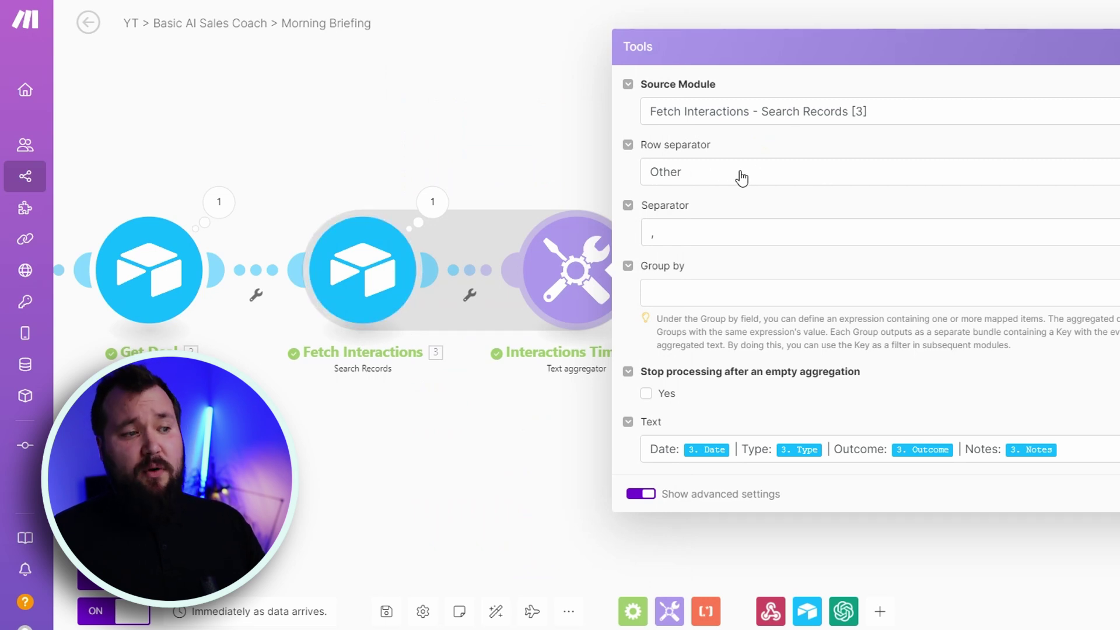
pyautogui.click(671, 236)
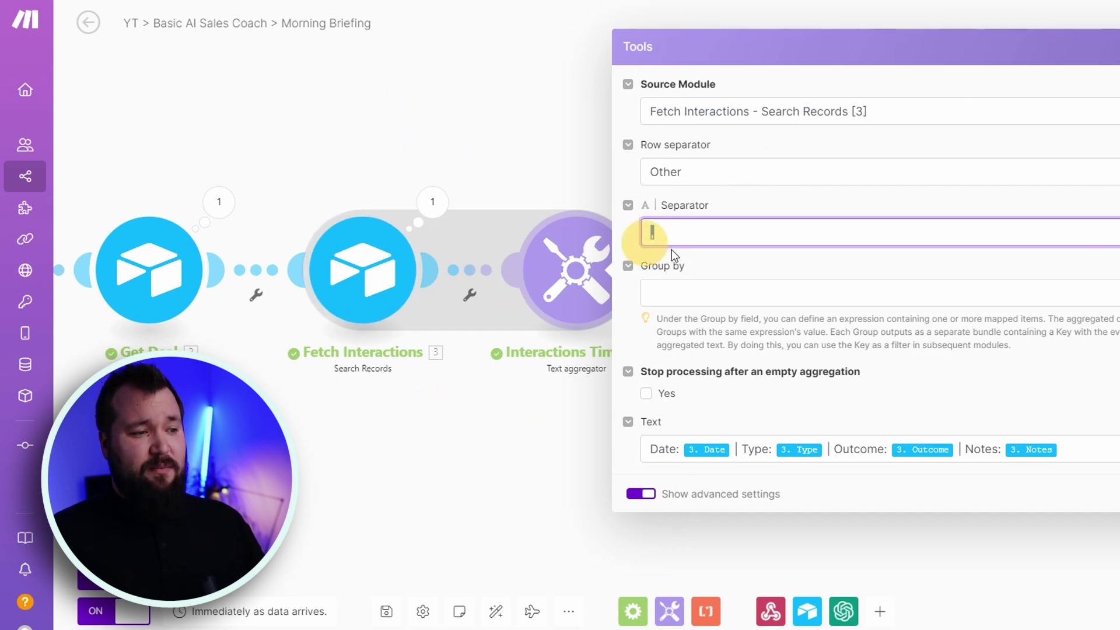
pyautogui.doubleClick(656, 448)
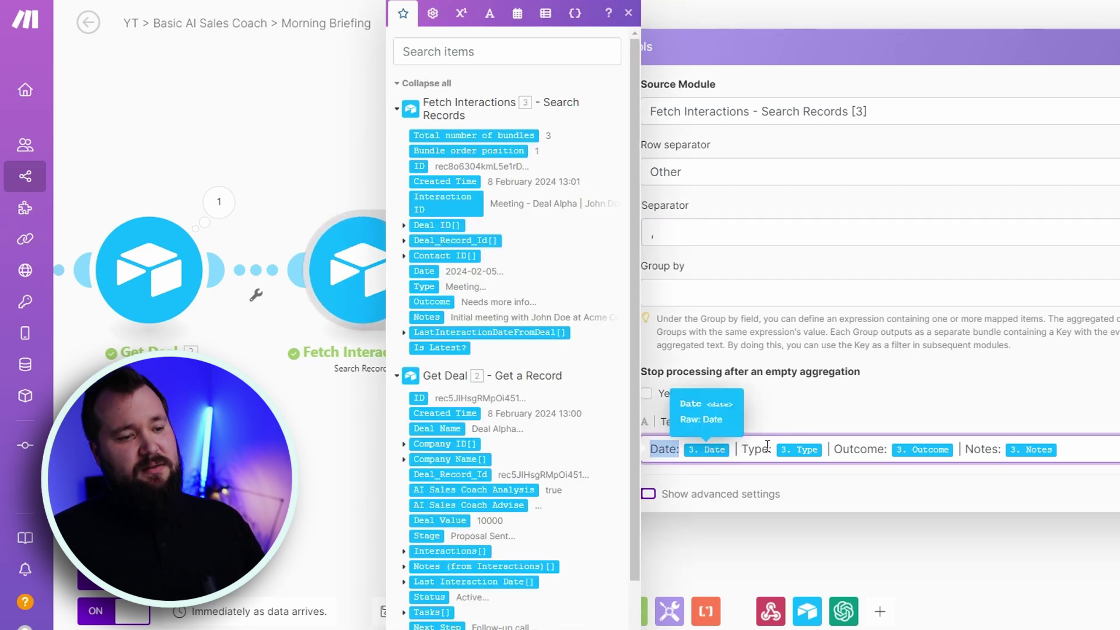
pyautogui.click(766, 449)
pyautogui.moveTo(773, 449); pyautogui.dragTo(749, 449)
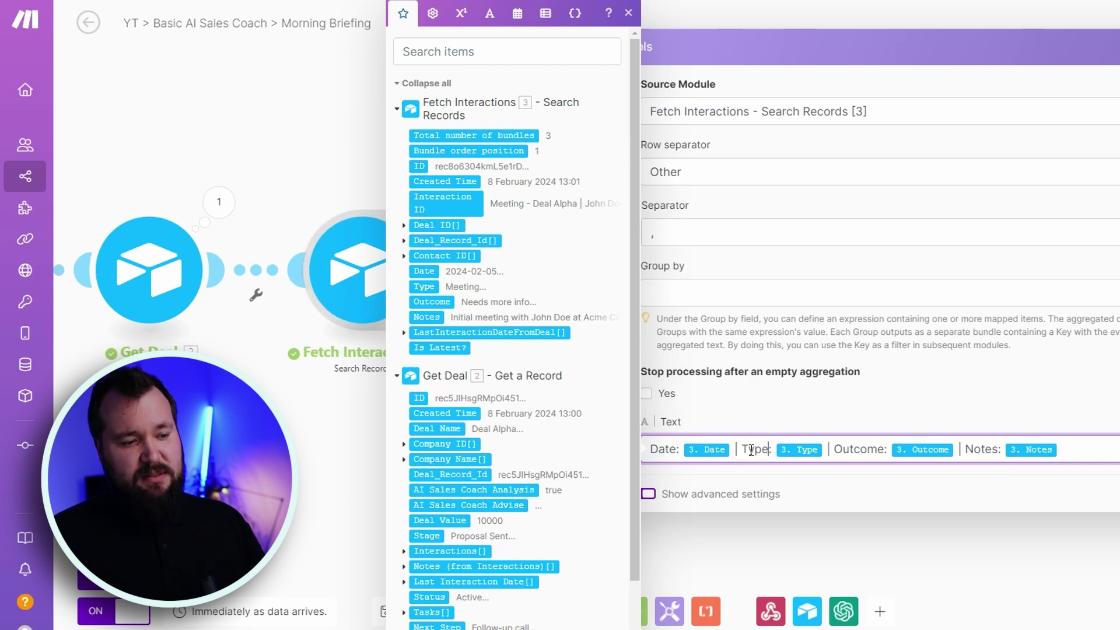
pyautogui.click(861, 449)
pyautogui.click(973, 449)
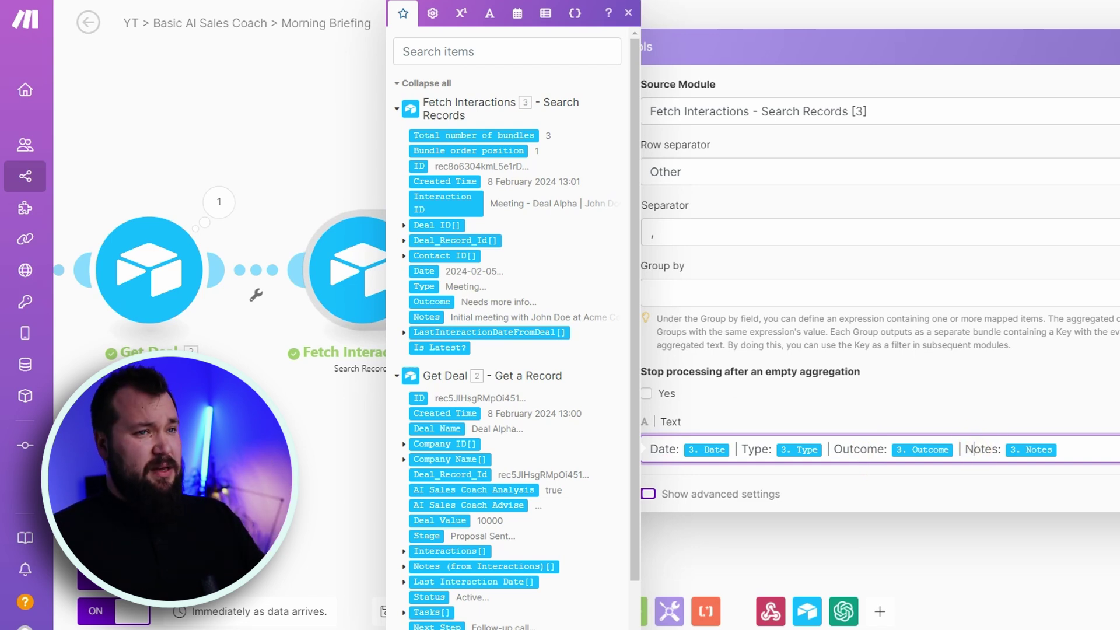
pyautogui.press('Escape')
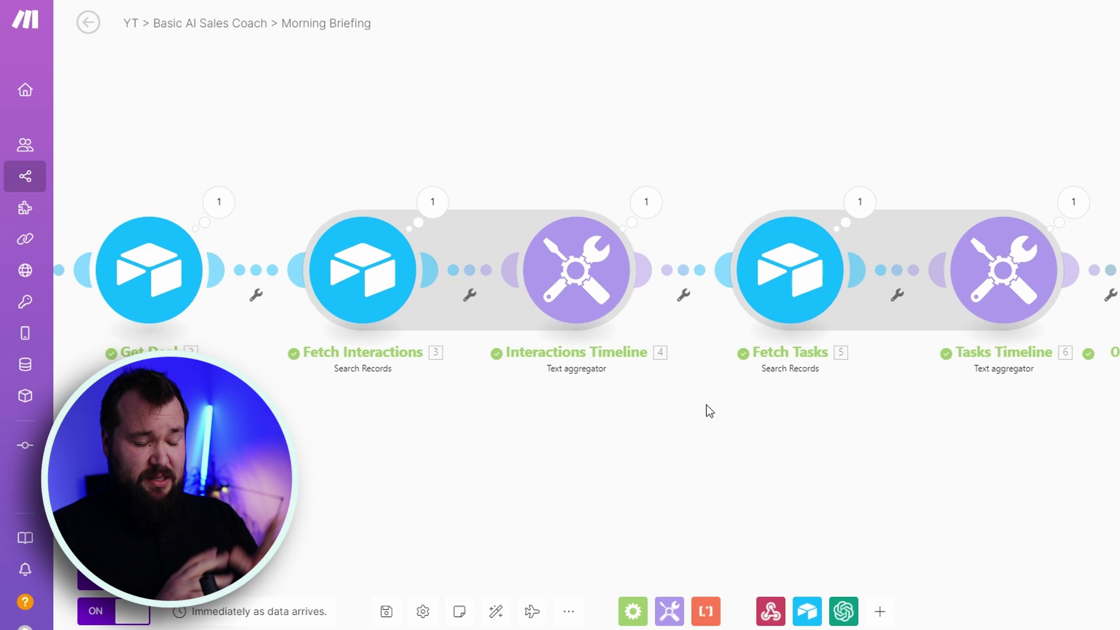
# Open Fetch Tasks (Due Date ascending) and compare it with the Tasks table's Deal_Record_Id lookup field.
pyautogui.moveTo(838, 397); pyautogui.dragTo(603, 366)
pyautogui.click(563, 251)
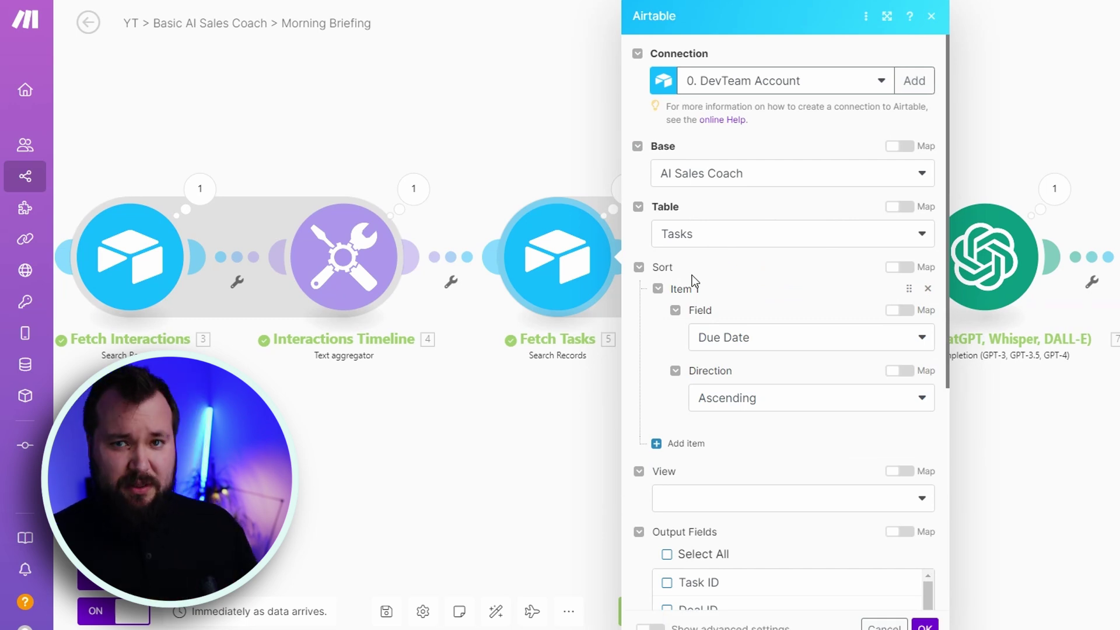
pyautogui.scroll(-4, 692, 275)
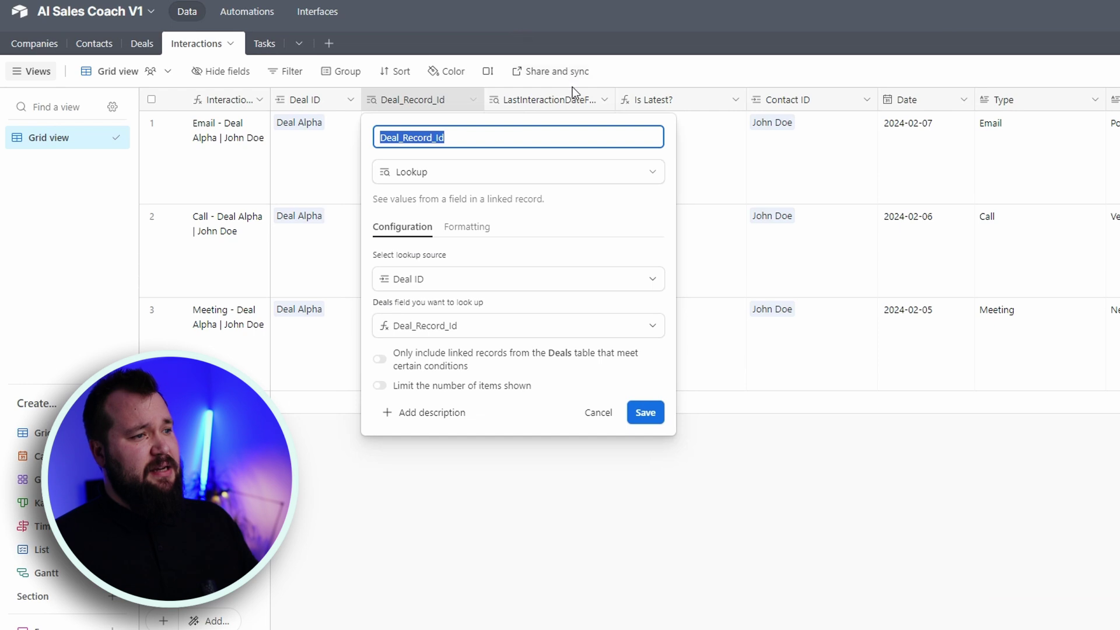
pyautogui.click(252, 37)
pyautogui.click(260, 38)
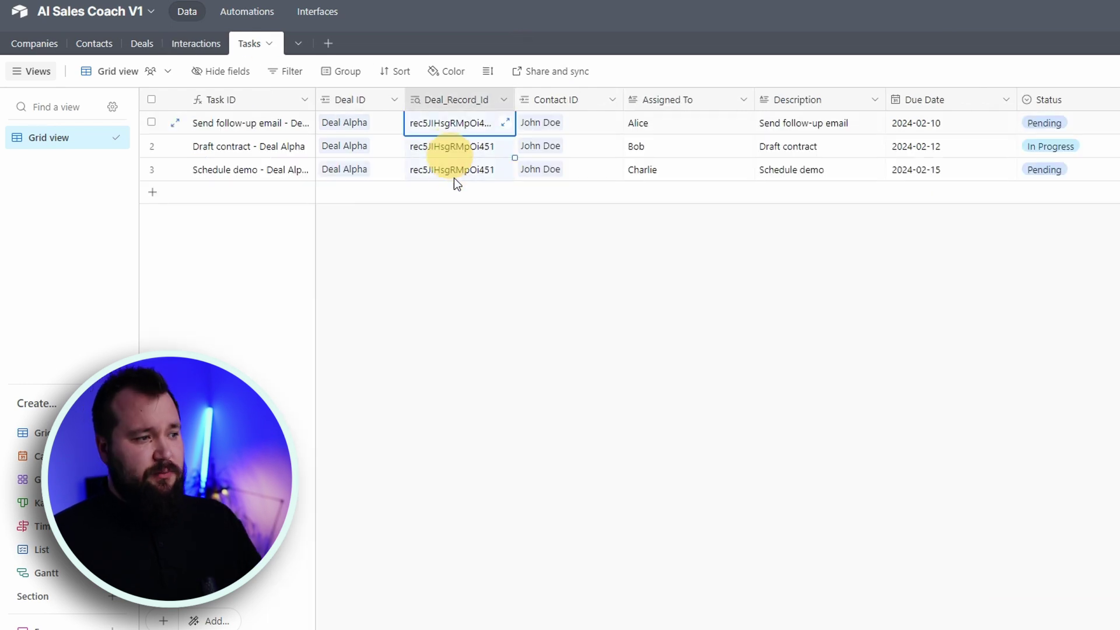
pyautogui.doubleClick(468, 101)
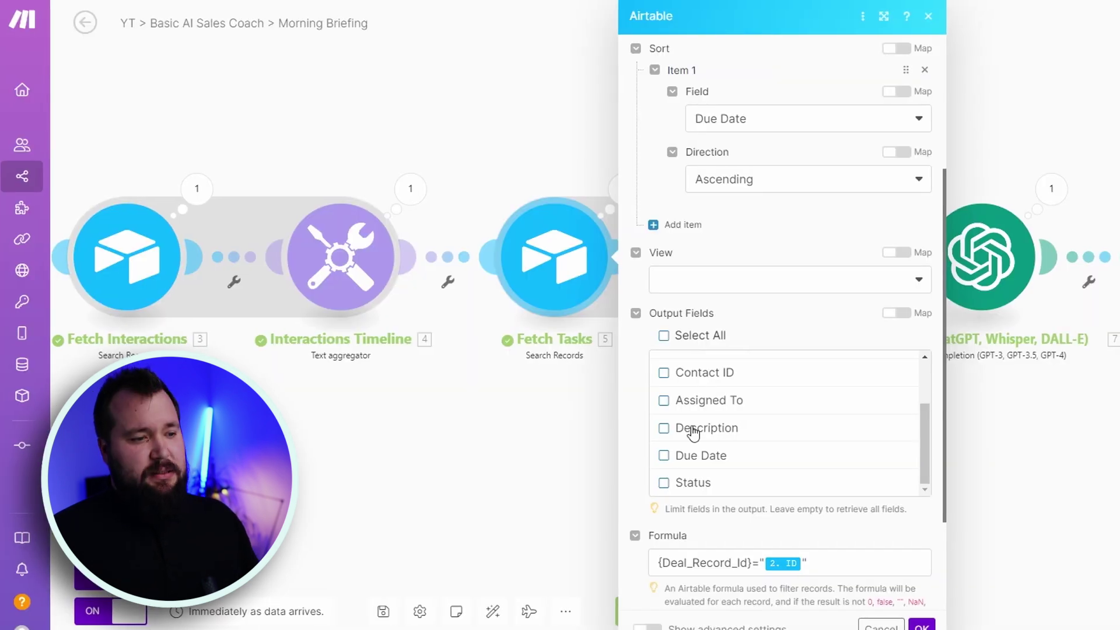
# Check the Fetch Tasks formula {Deal_Record_Id}="2. ID", then close the settings.
pyautogui.scroll(-3, 711, 446)
pyautogui.click(727, 420)
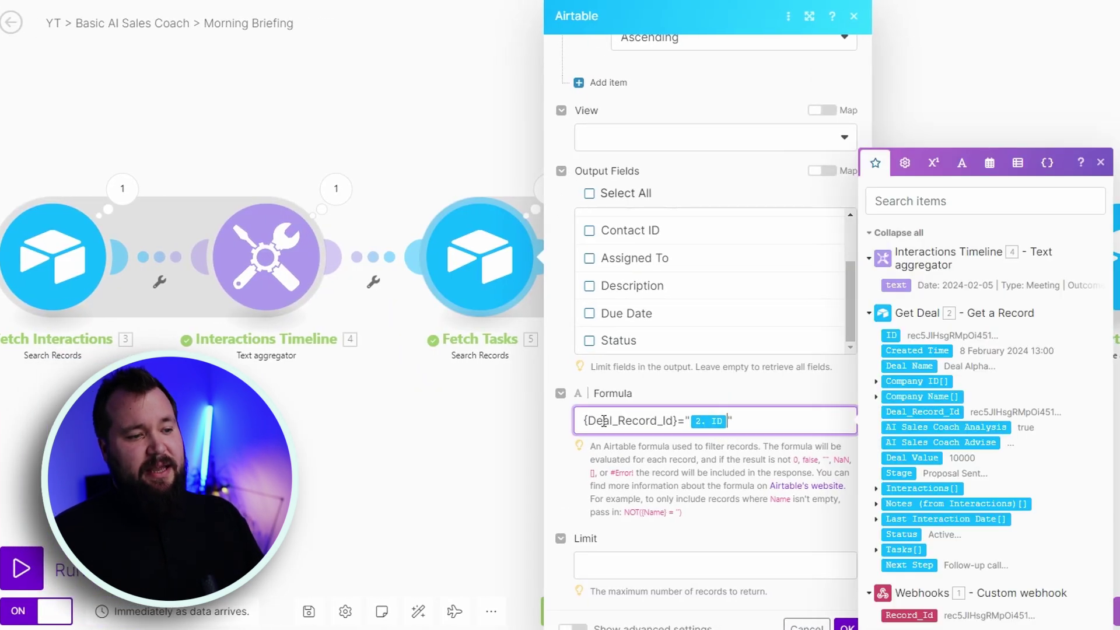
pyautogui.moveTo(586, 422); pyautogui.dragTo(679, 420)
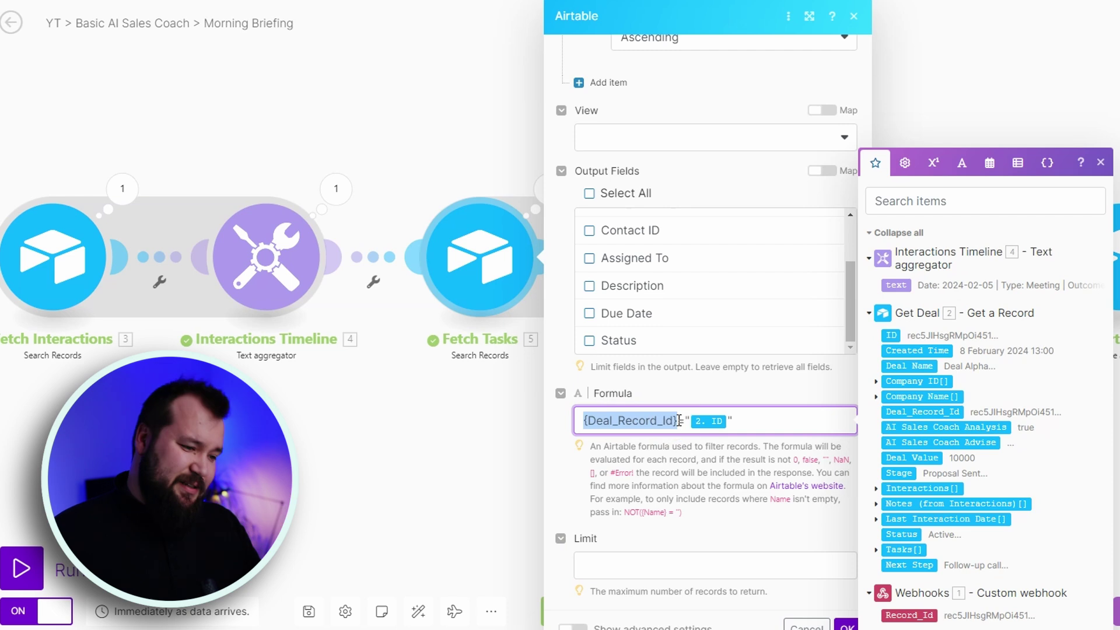
pyautogui.click(690, 420)
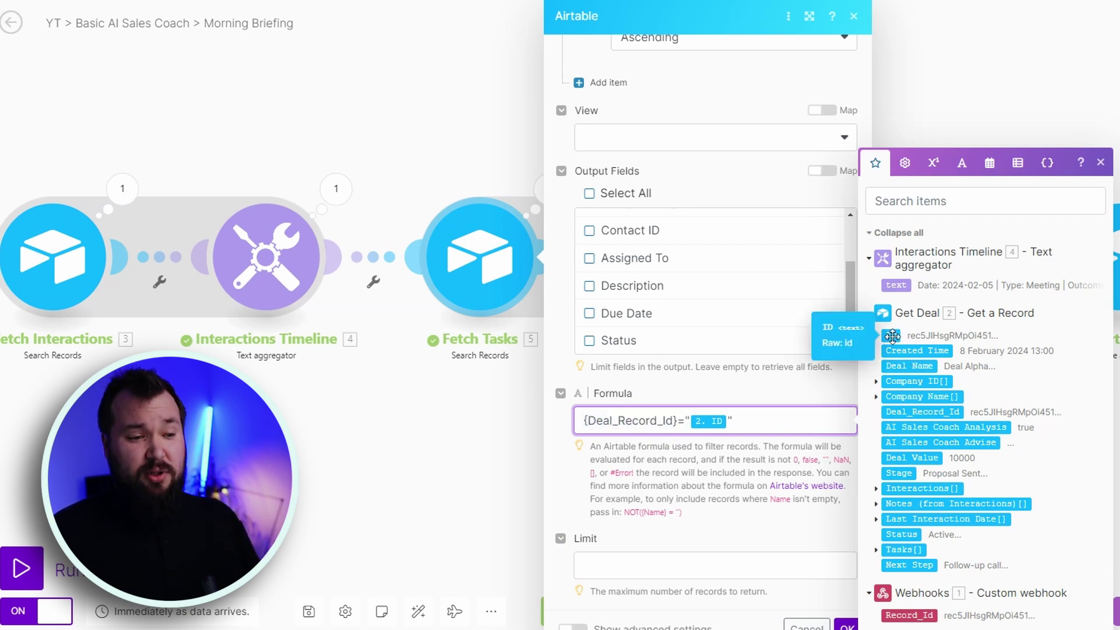
pyautogui.click(599, 442)
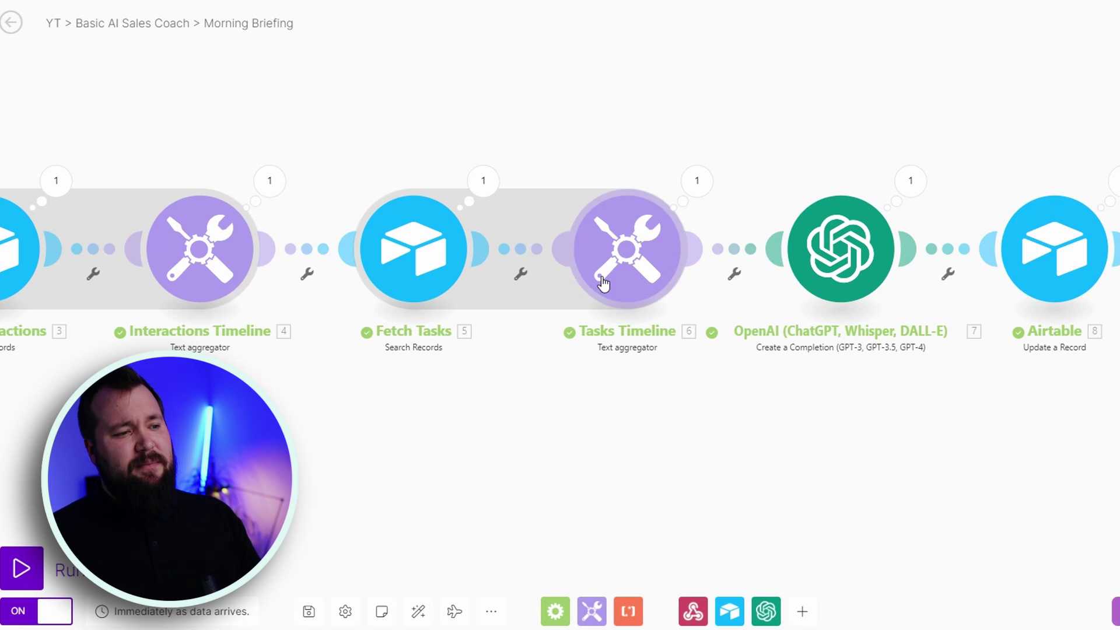
# Set the Tasks Timeline aggregator's separator to a comma and save it.
pyautogui.click(637, 244)
pyautogui.moveTo(560, 412); pyautogui.dragTo(453, 411)
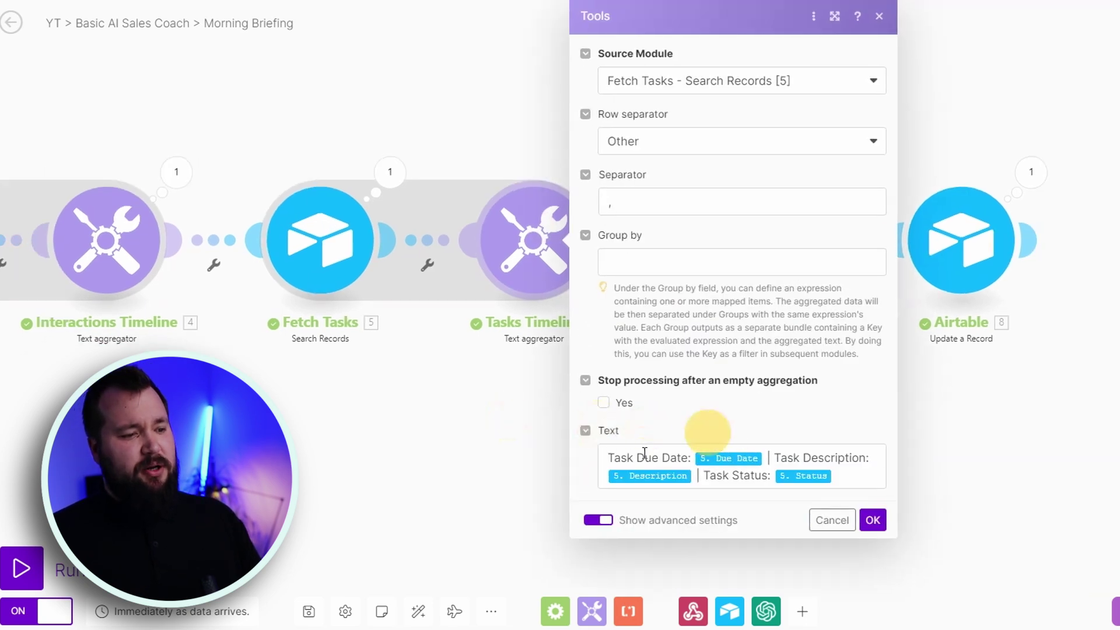
pyautogui.click(639, 456)
pyautogui.moveTo(607, 458); pyautogui.dragTo(682, 458)
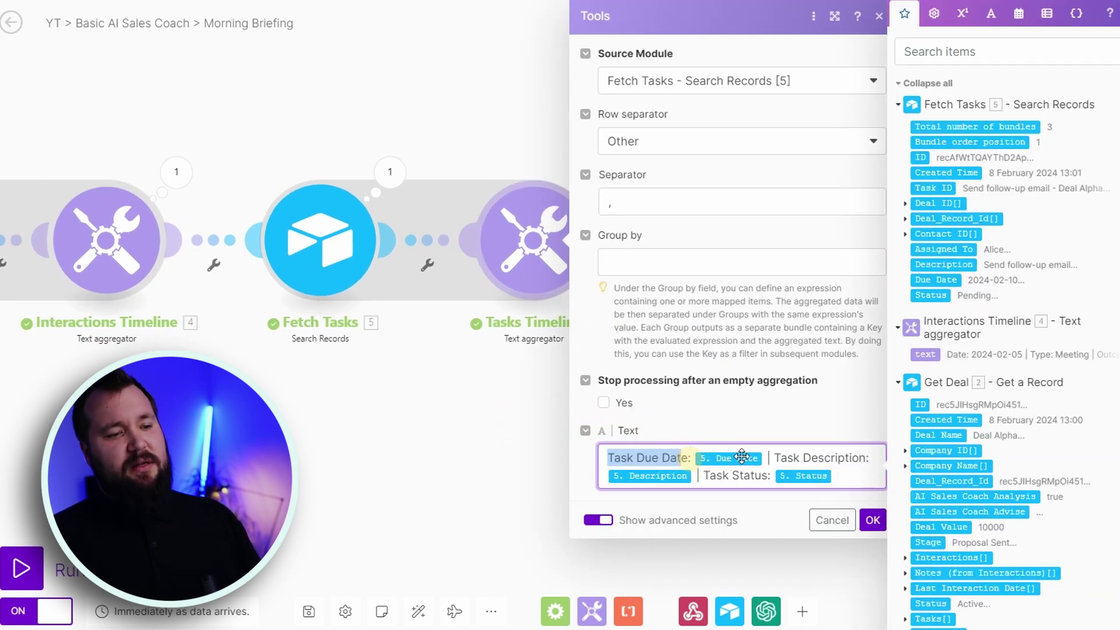
pyautogui.click(776, 460)
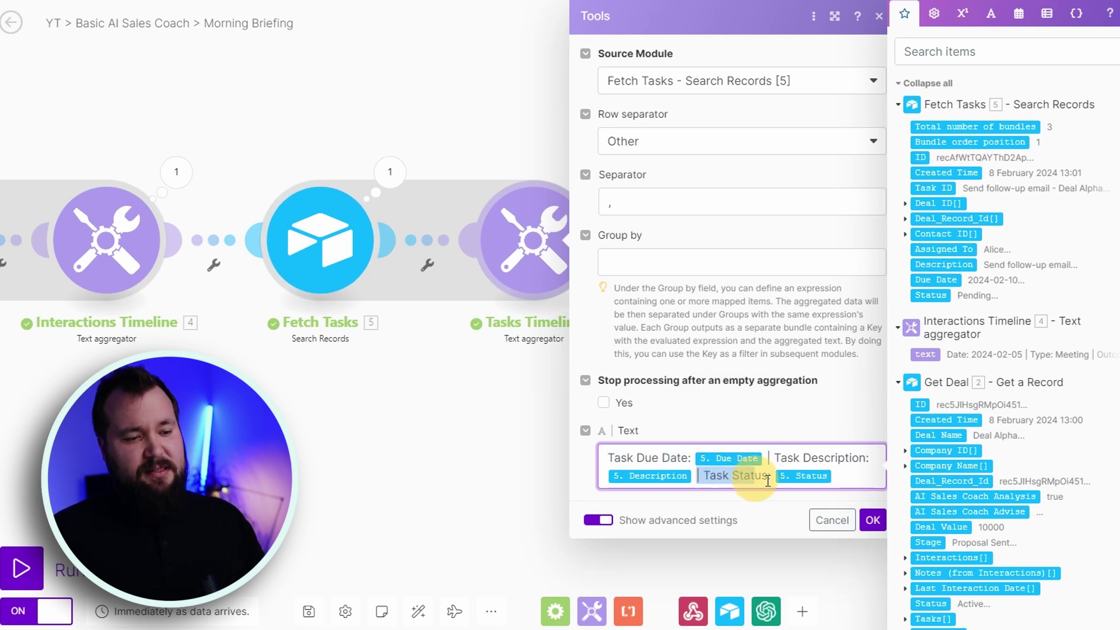
pyautogui.click(575, 89)
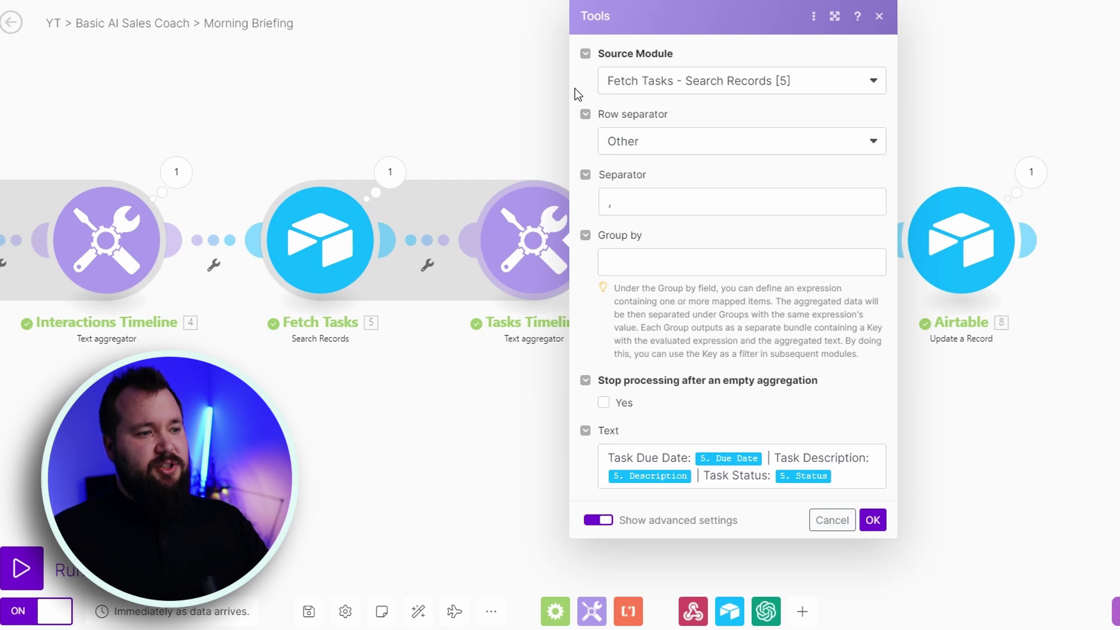
pyautogui.click(631, 201)
pyautogui.write(',')
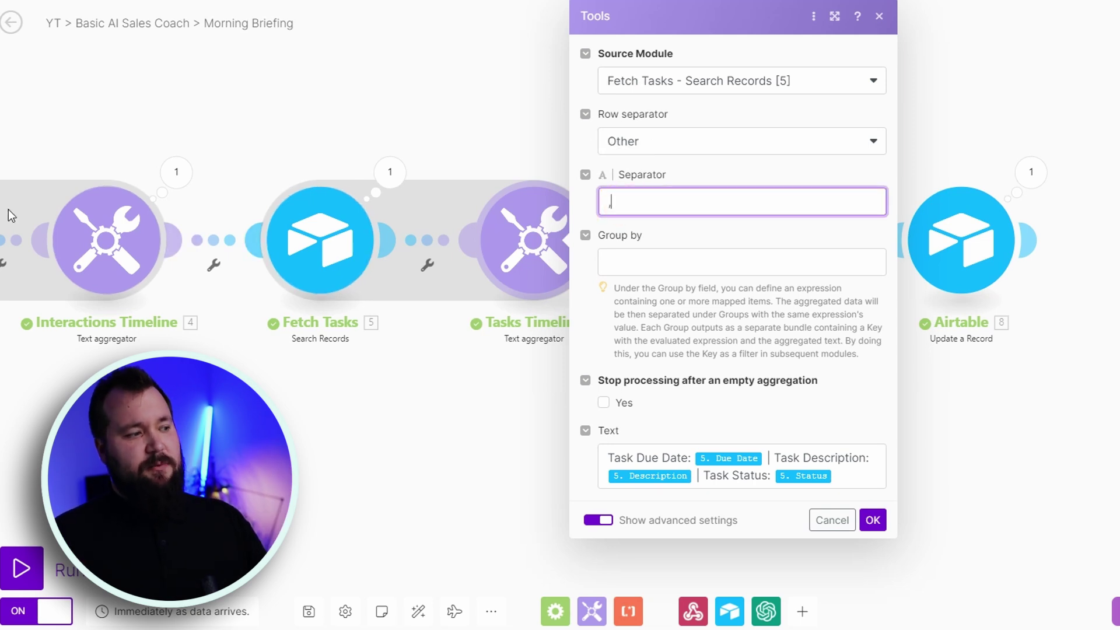
pyautogui.click(862, 536)
# Inspect Tasks Timeline output joining three tasks as 'Task Due Date | Task Description | Task Status'.
pyautogui.moveTo(648, 431); pyautogui.dragTo(578, 406)
pyautogui.click(504, 161)
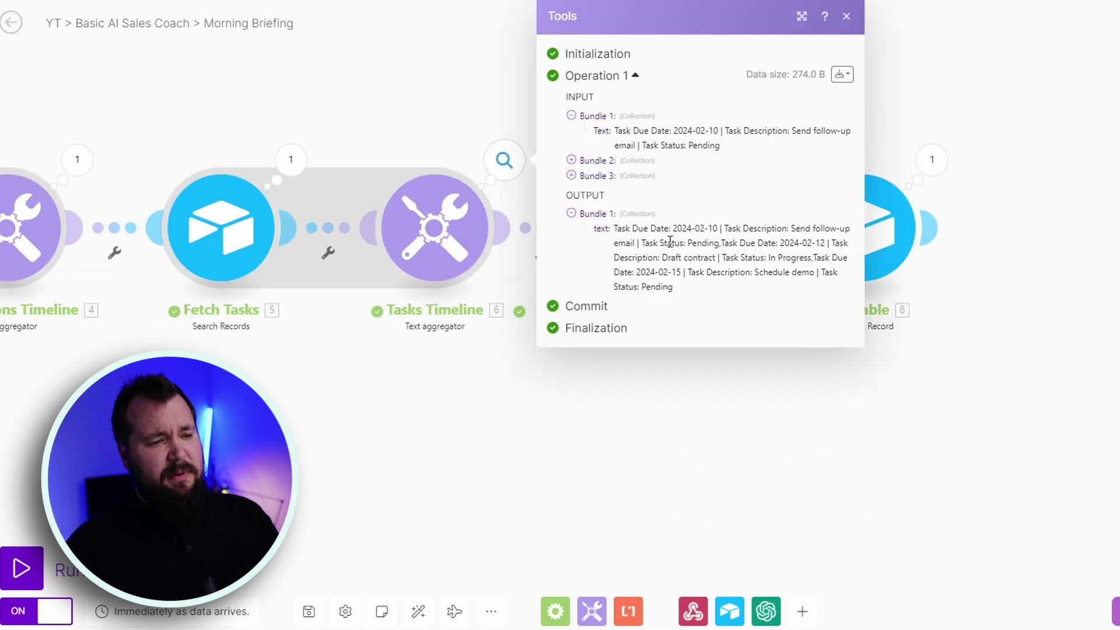
pyautogui.click(629, 421)
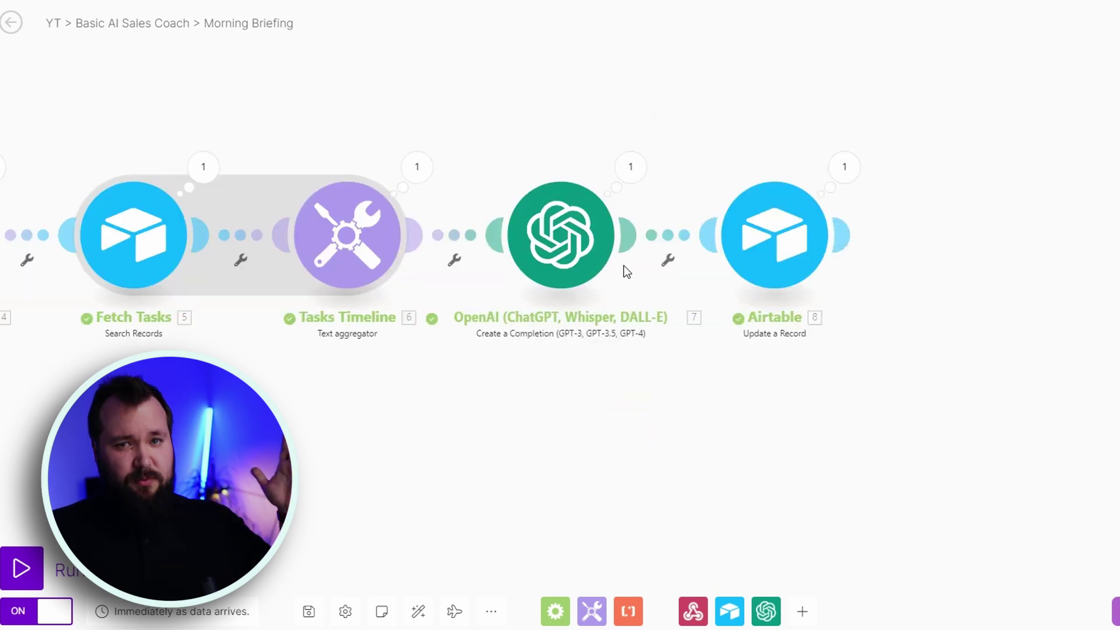
pyautogui.click(581, 245)
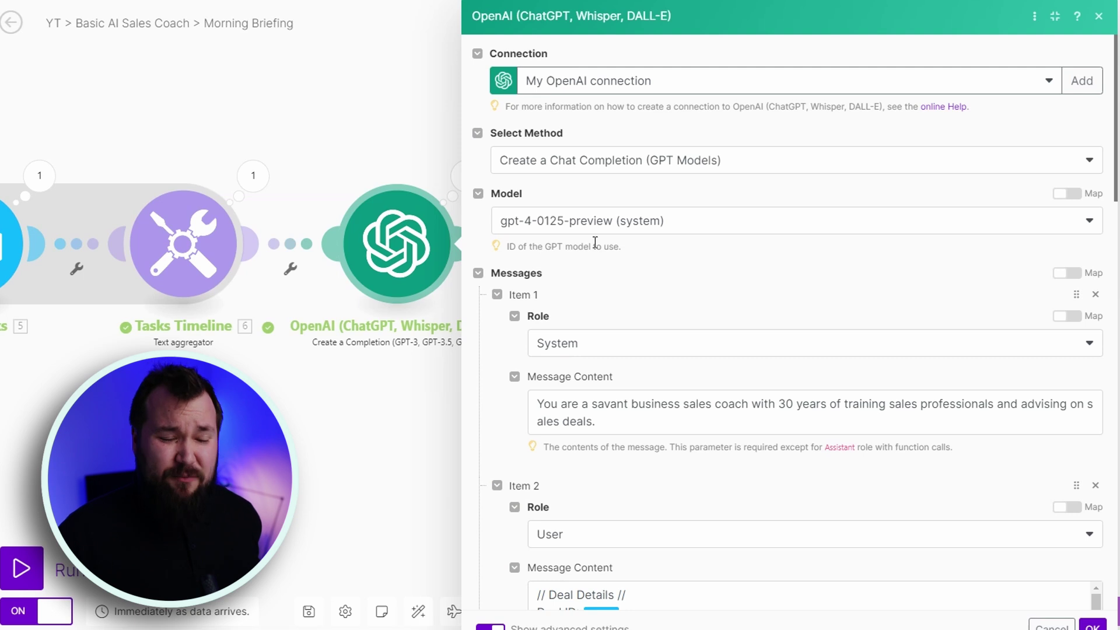
pyautogui.scroll(-3, 650, 233)
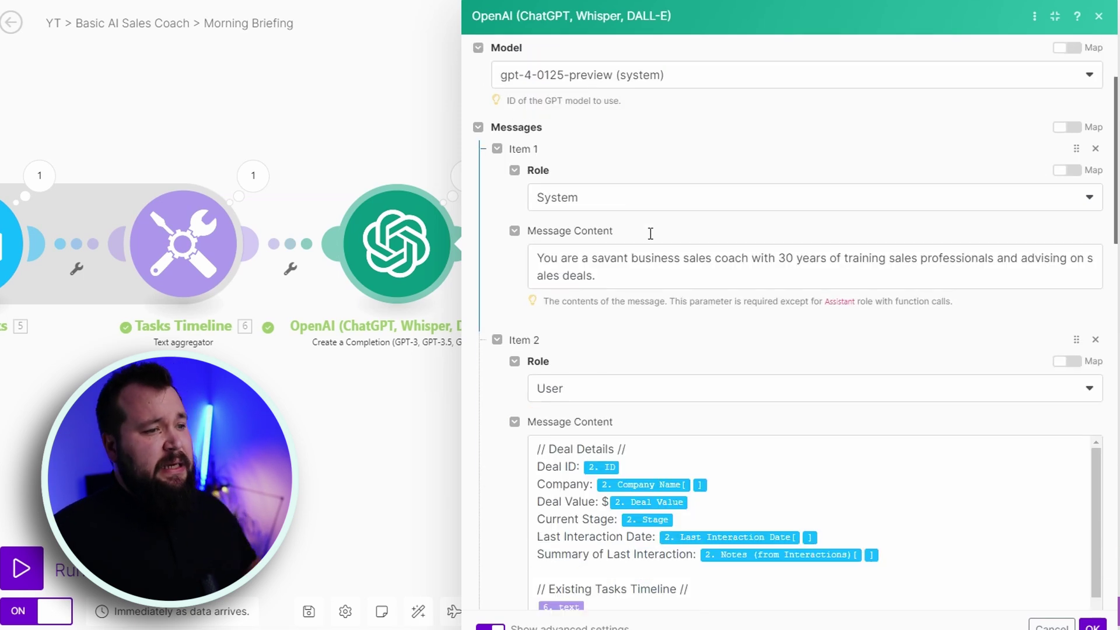
pyautogui.scroll(2, 608, 338)
pyautogui.scroll(-2, 608, 338)
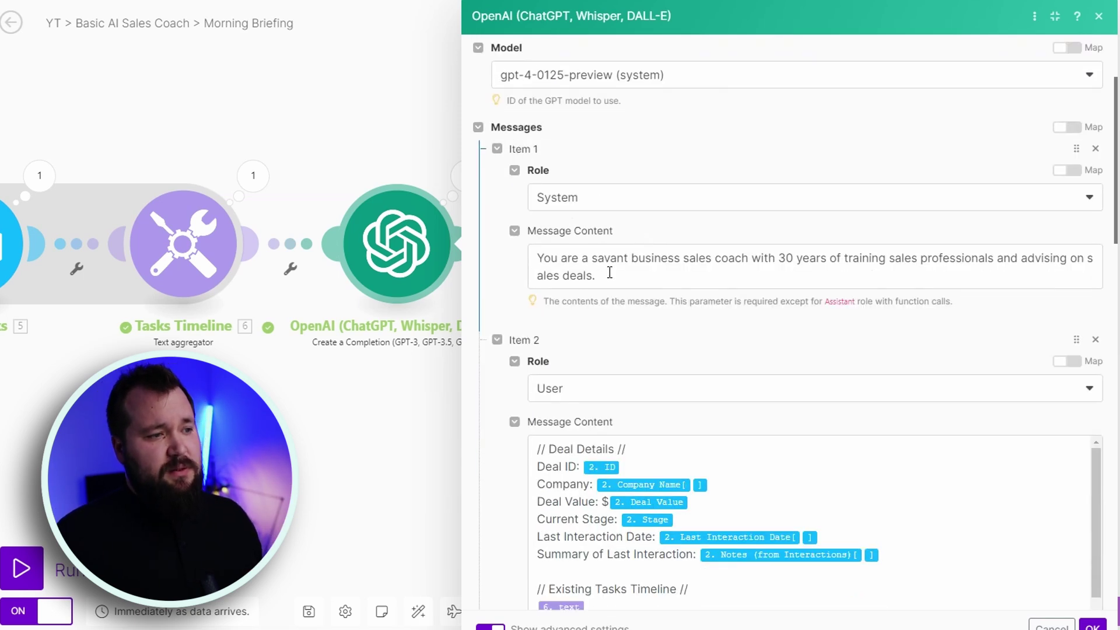
pyautogui.scroll(1, 369, 349)
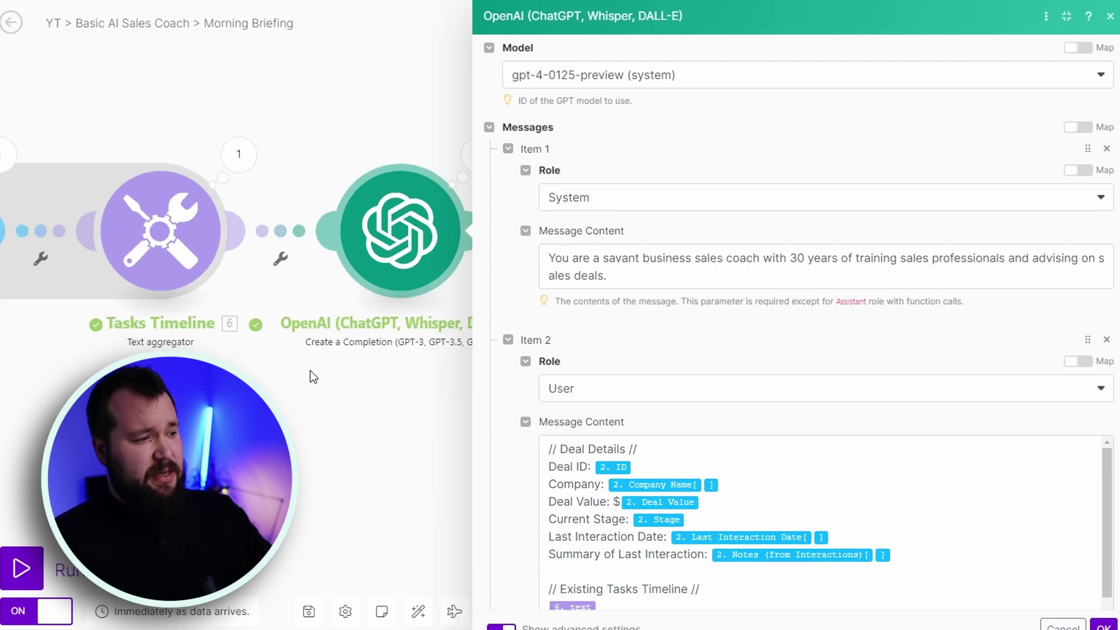
pyautogui.scroll(3, 754, 230)
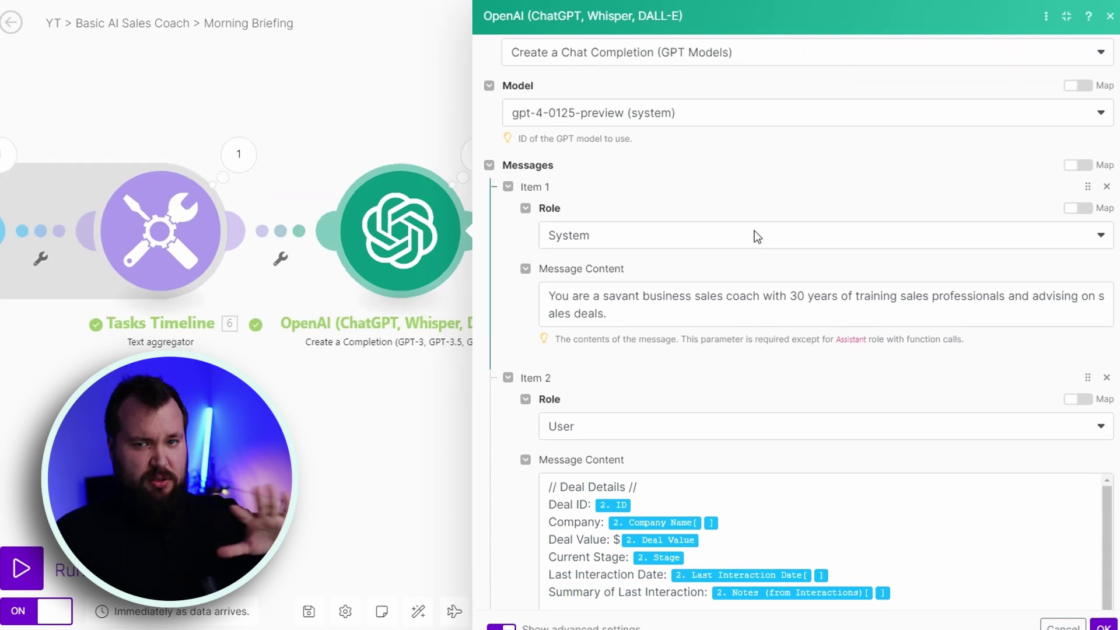
pyautogui.scroll(-3, 629, 240)
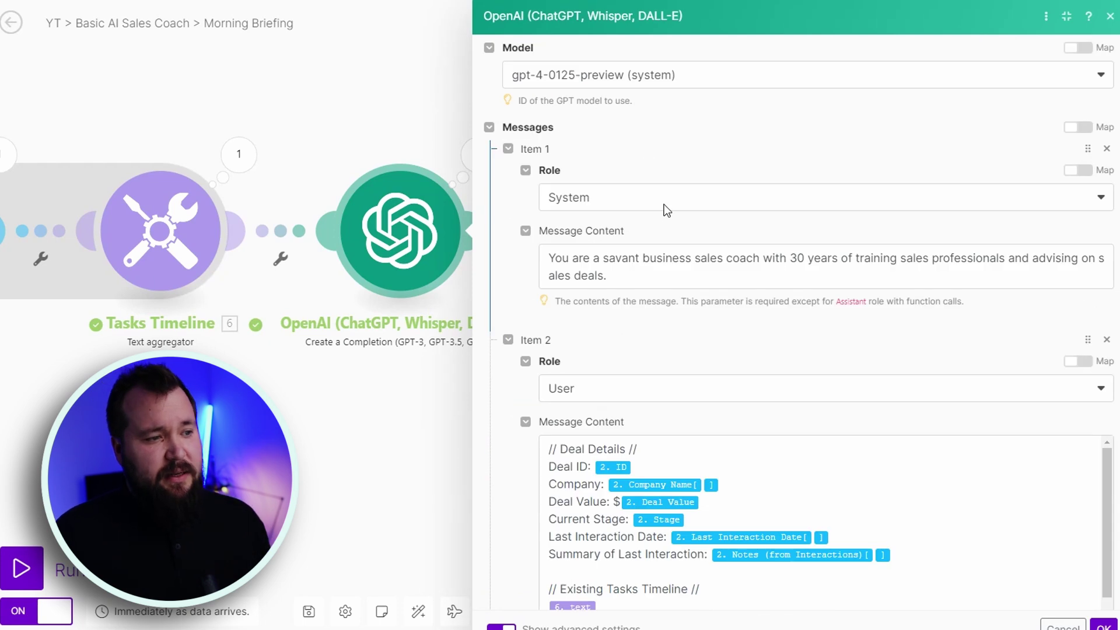
pyautogui.tripleClick(601, 269)
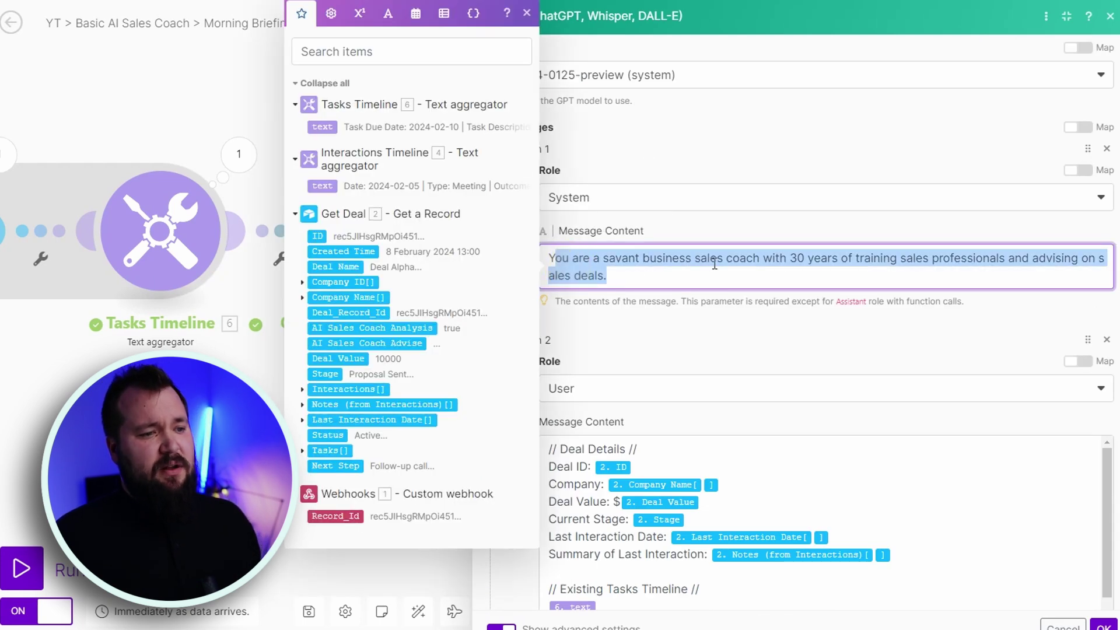
pyautogui.click(809, 259)
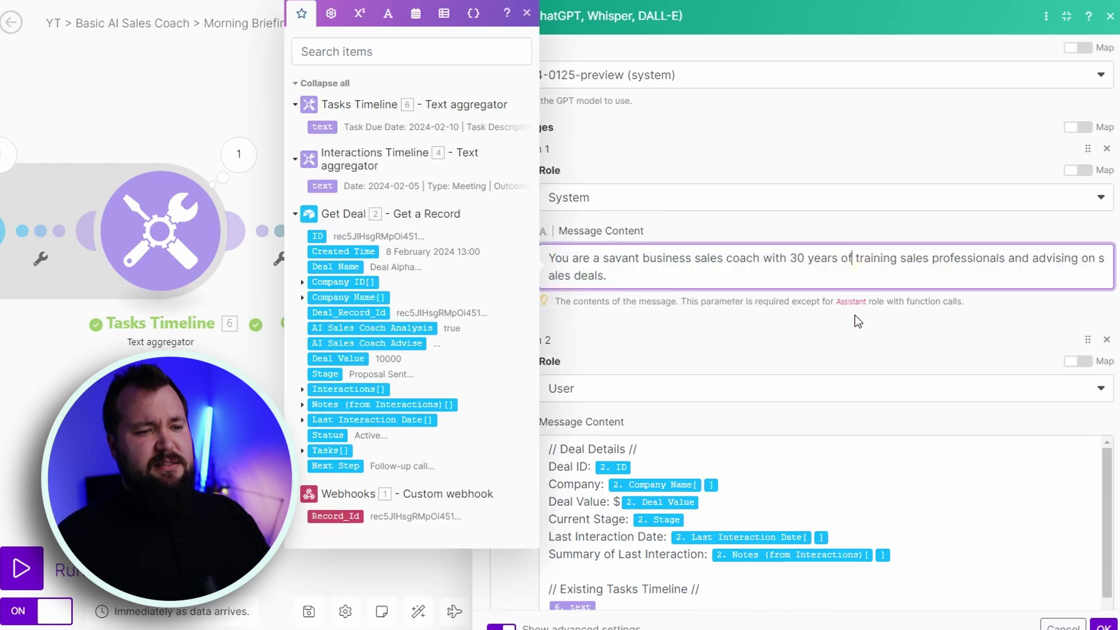
pyautogui.write('experience in')
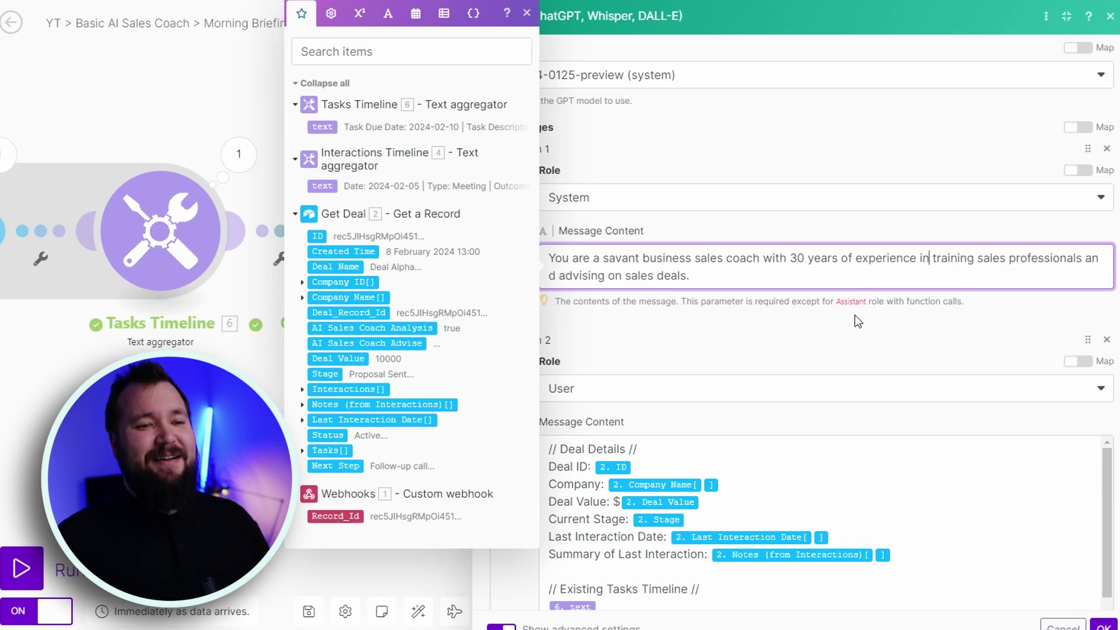
pyautogui.click(1010, 232)
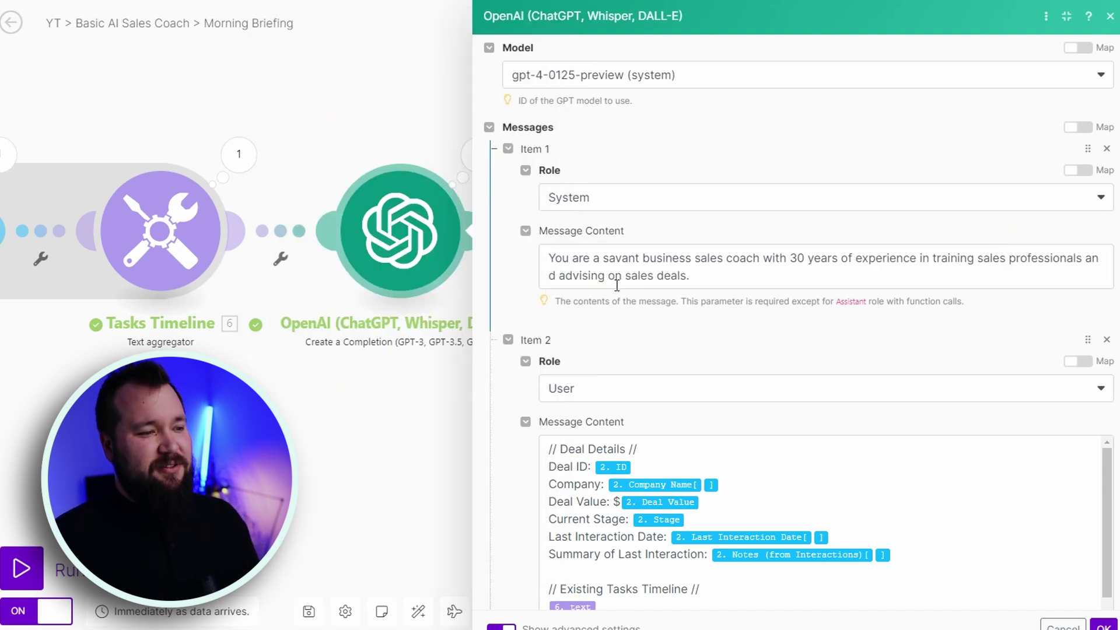
pyautogui.click(563, 275)
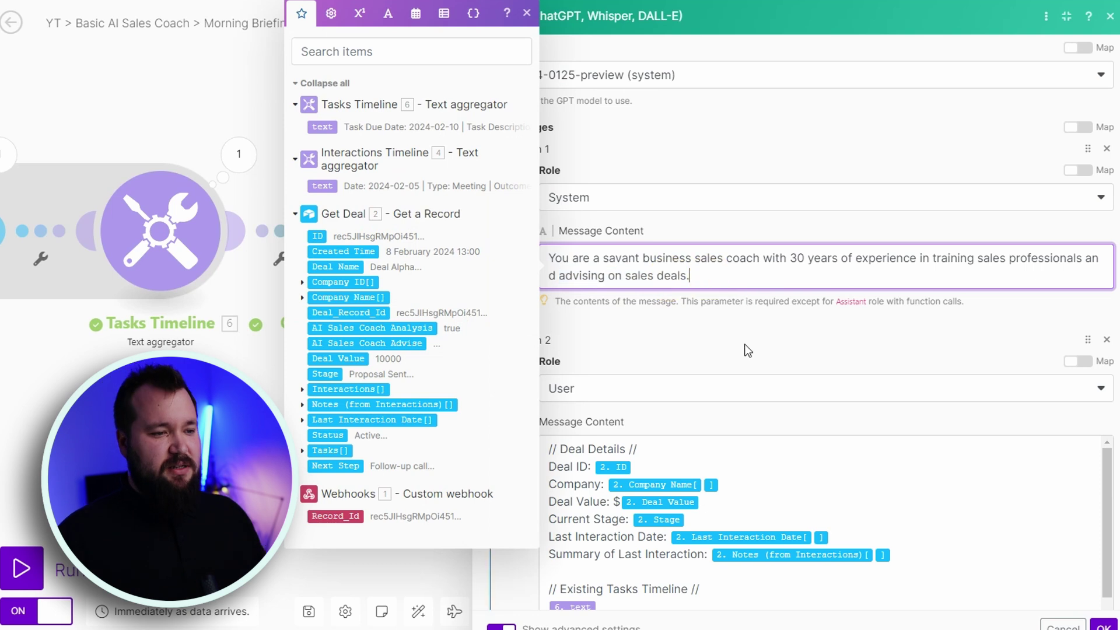
pyautogui.click(778, 320)
pyautogui.scroll(-4, 780, 315)
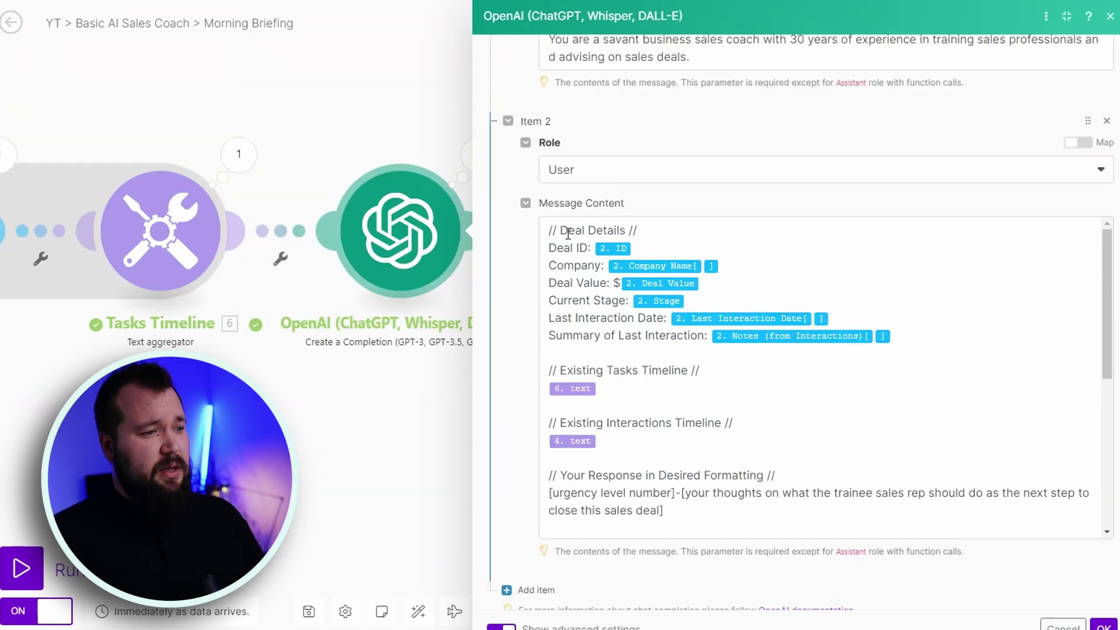
# Review the prompt's Deal Details, Tasks Timeline and Existing Interactions Timeline sections.
pyautogui.moveTo(617, 231)
pyautogui.mouseDown()
pyautogui.moveTo(557, 233)
pyautogui.moveTo(634, 233)
pyautogui.mouseUp()
pyautogui.click(552, 233)
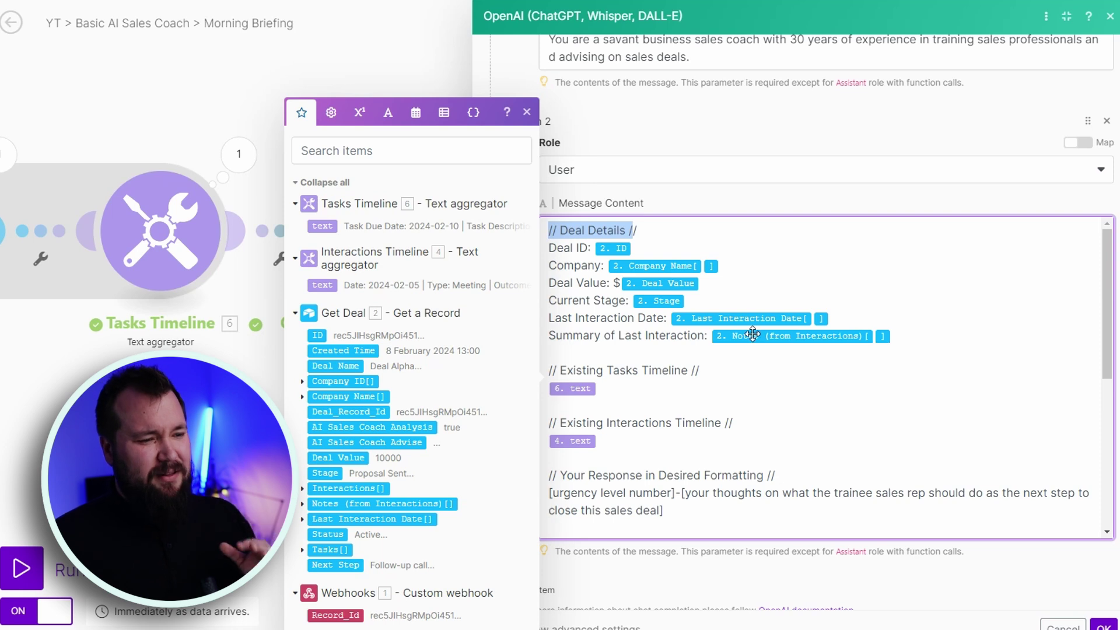
pyautogui.click(576, 283)
pyautogui.click(596, 301)
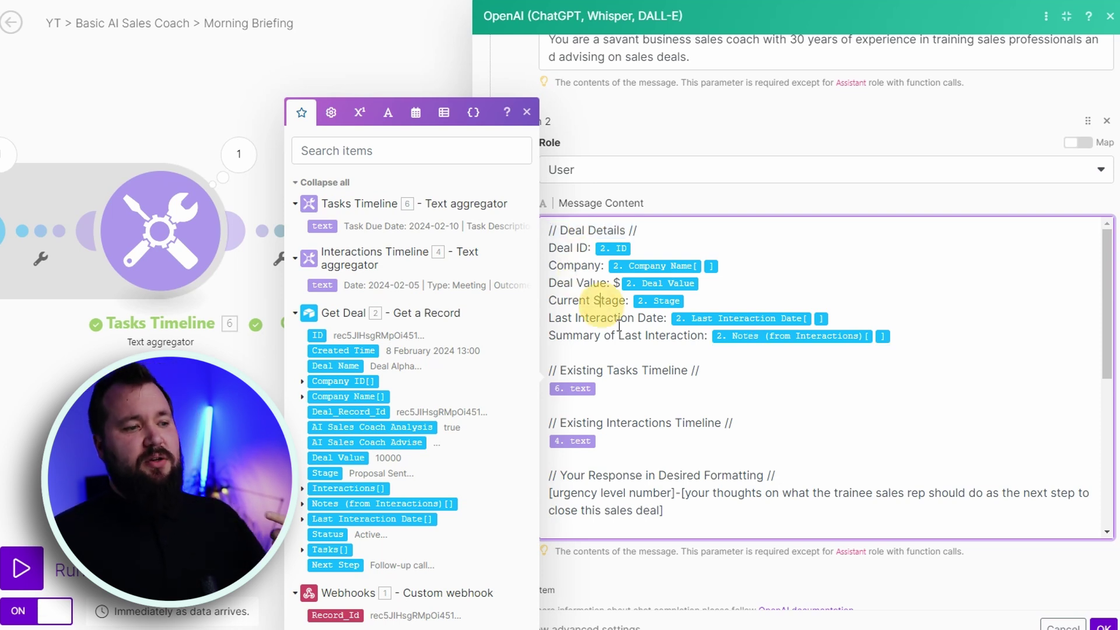
pyautogui.scroll(-1, 660, 363)
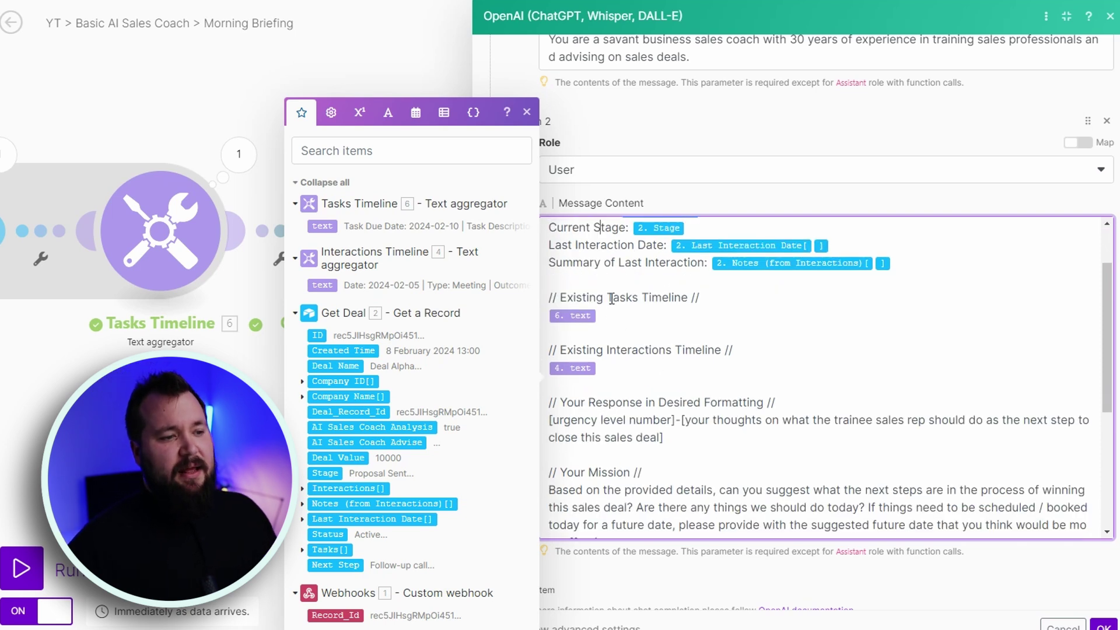
pyautogui.moveTo(607, 301); pyautogui.dragTo(702, 303)
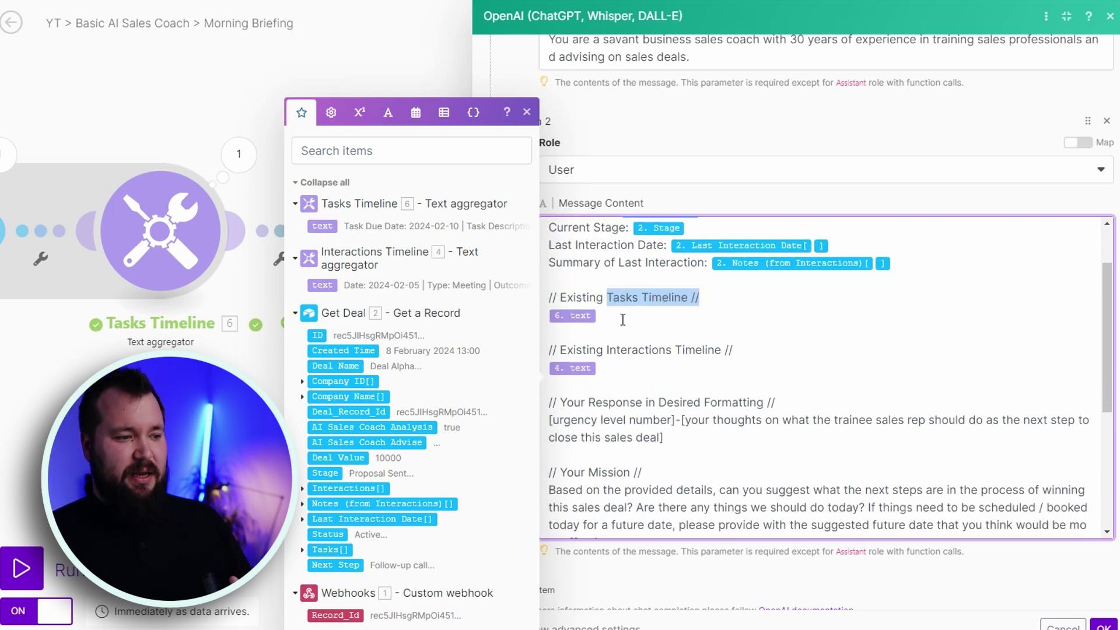
pyautogui.click(600, 324)
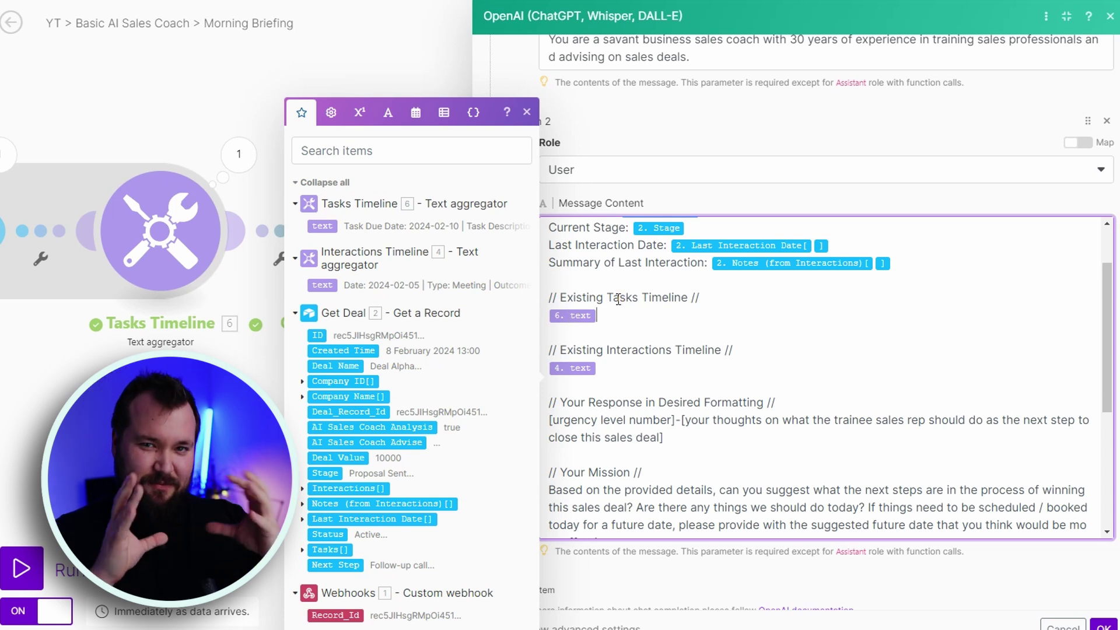
pyautogui.click(573, 348)
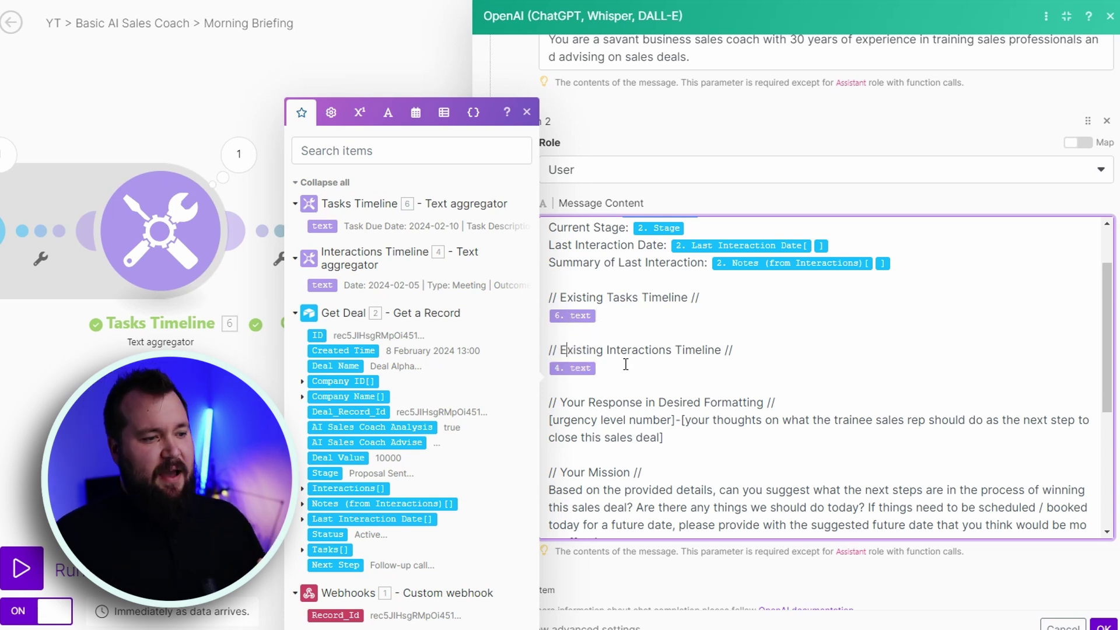
pyautogui.click(645, 382)
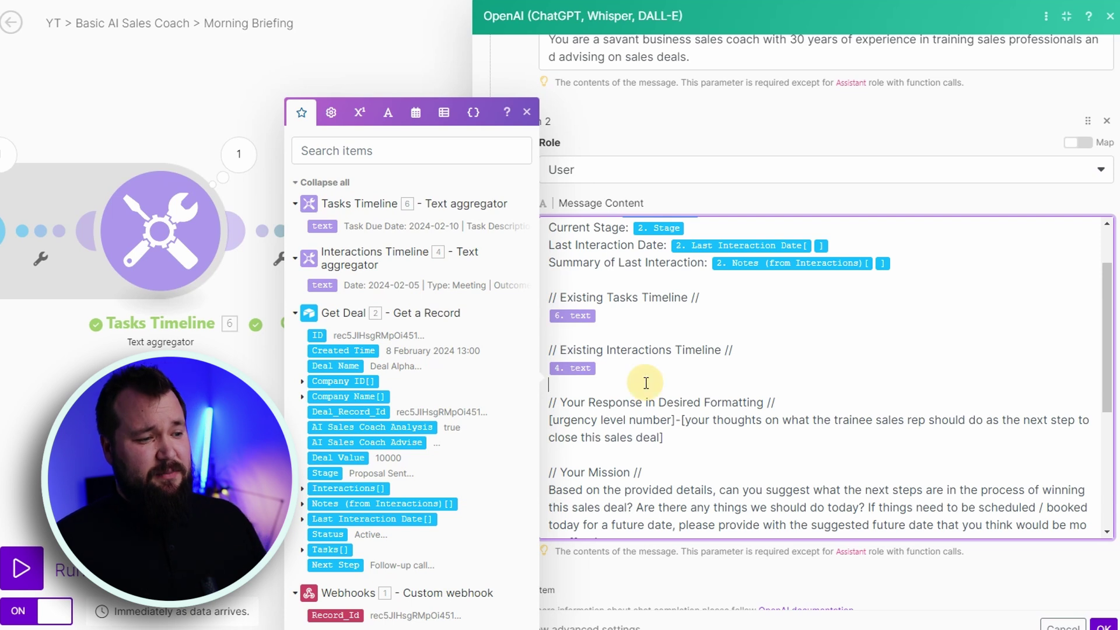
pyautogui.click(609, 364)
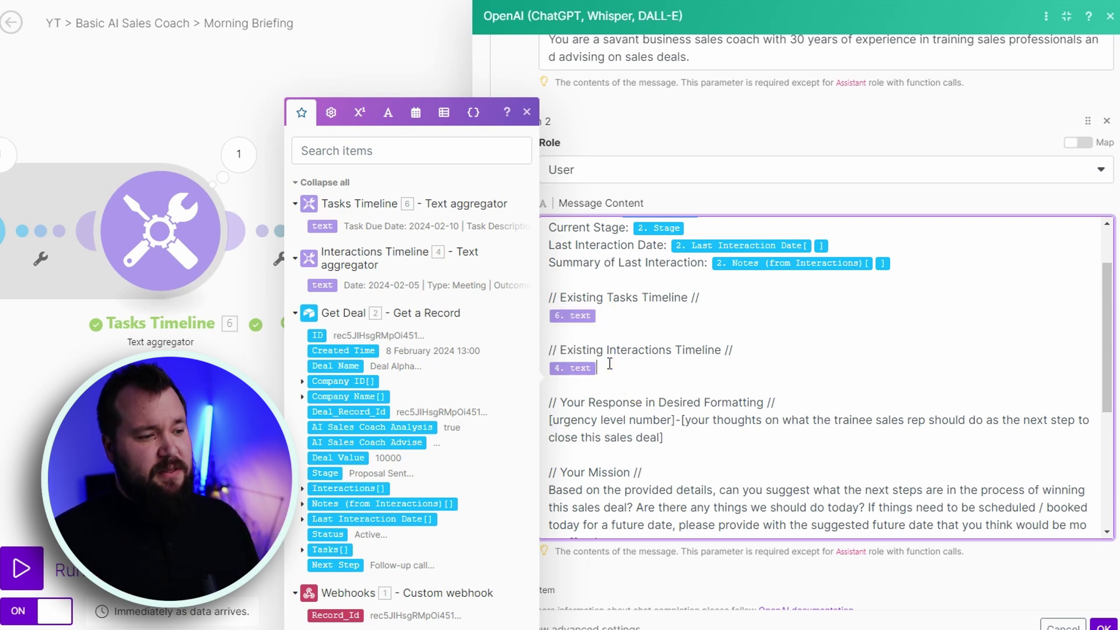
pyautogui.scroll(-3, 596, 273)
# Review the urgency-and-advice response format and delete the stray space before 'As per the requested formating'.
pyautogui.moveTo(560, 259); pyautogui.dragTo(762, 255)
pyautogui.click(775, 260)
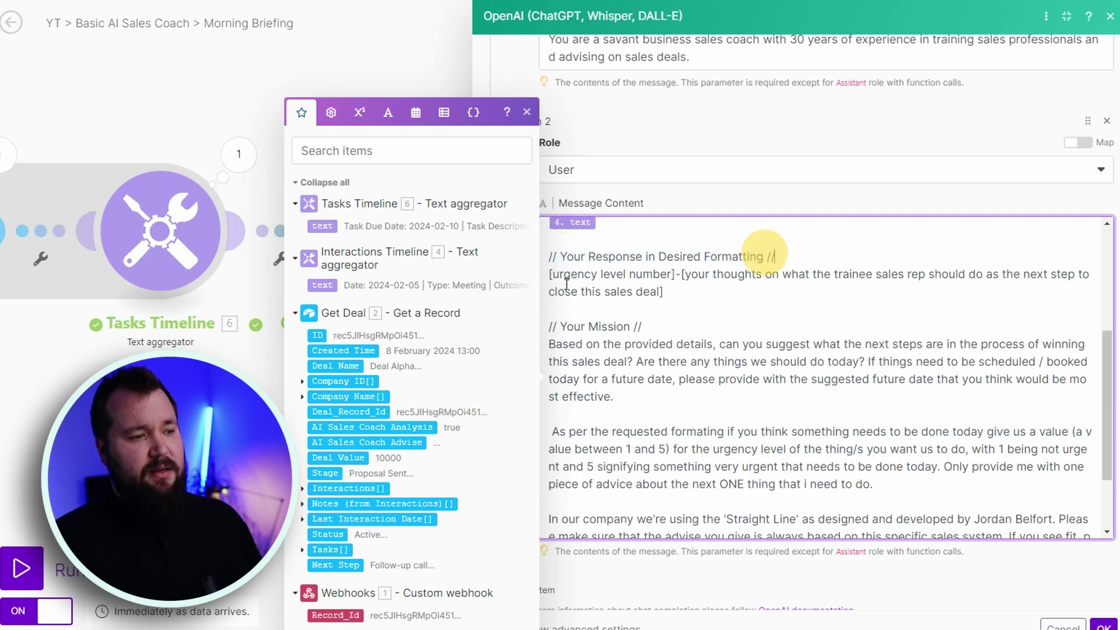
pyautogui.moveTo(550, 274); pyautogui.dragTo(876, 294)
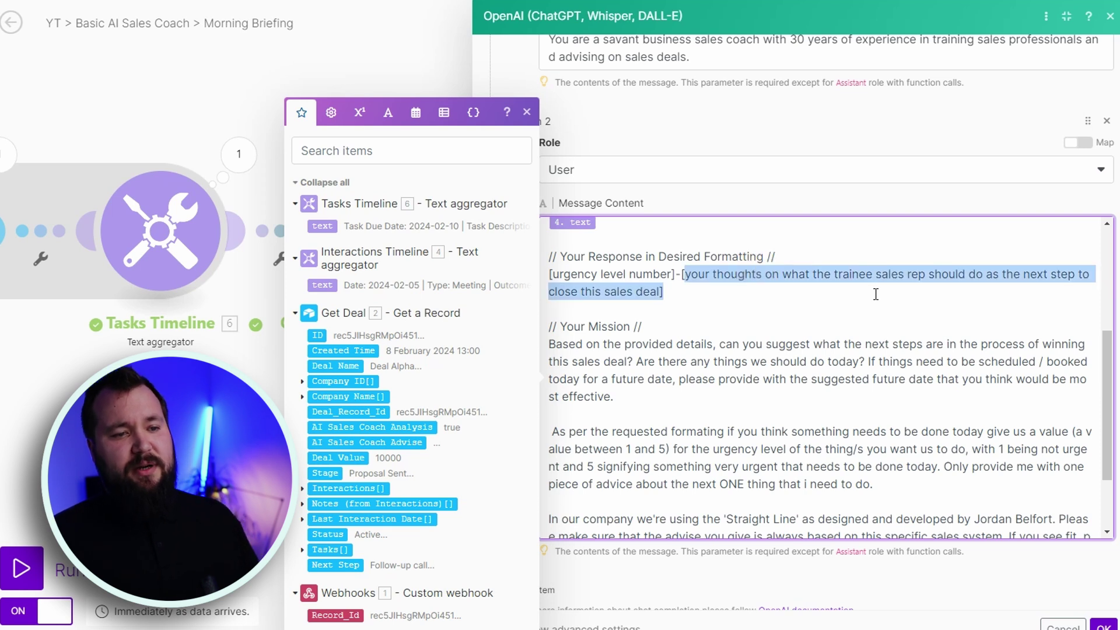
pyautogui.click(700, 311)
pyautogui.scroll(-1, 701, 311)
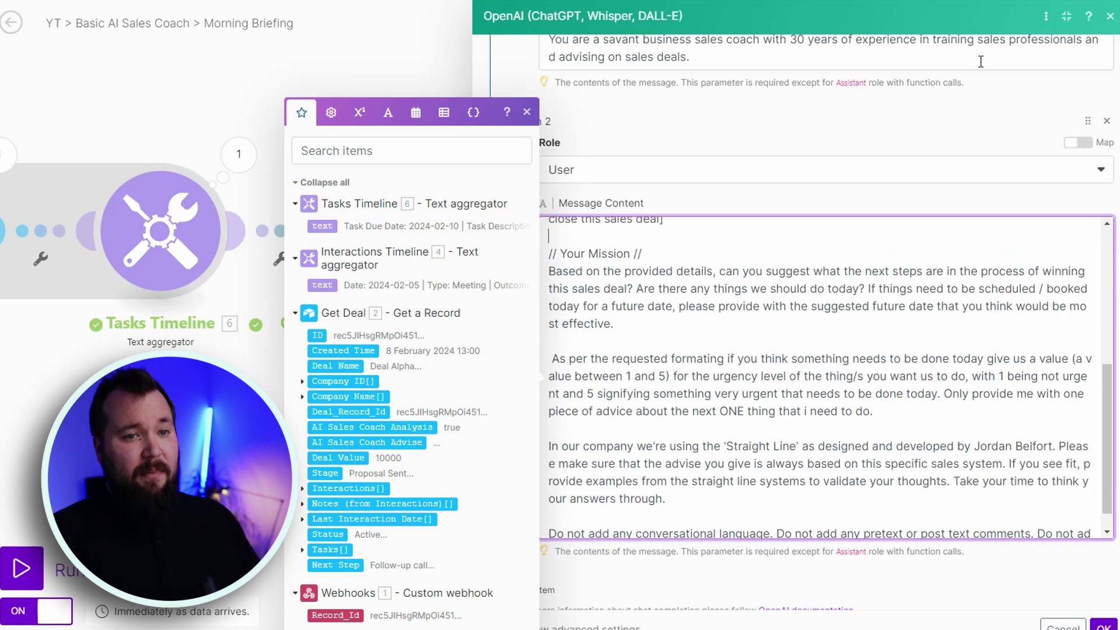
pyautogui.click(1019, 194)
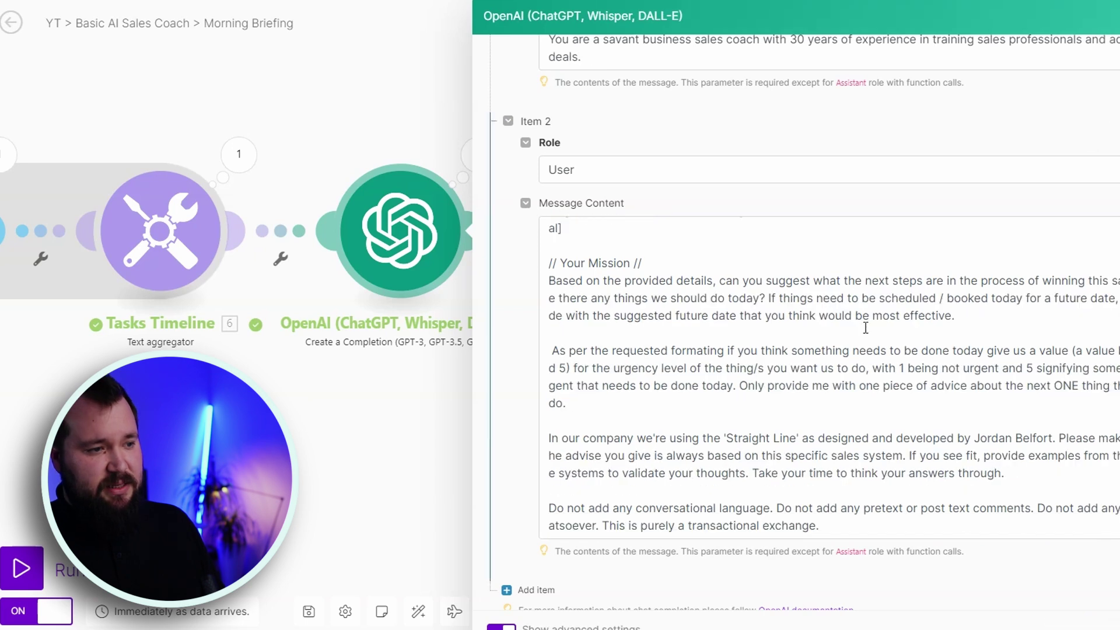
pyautogui.scroll(-1, 810, 309)
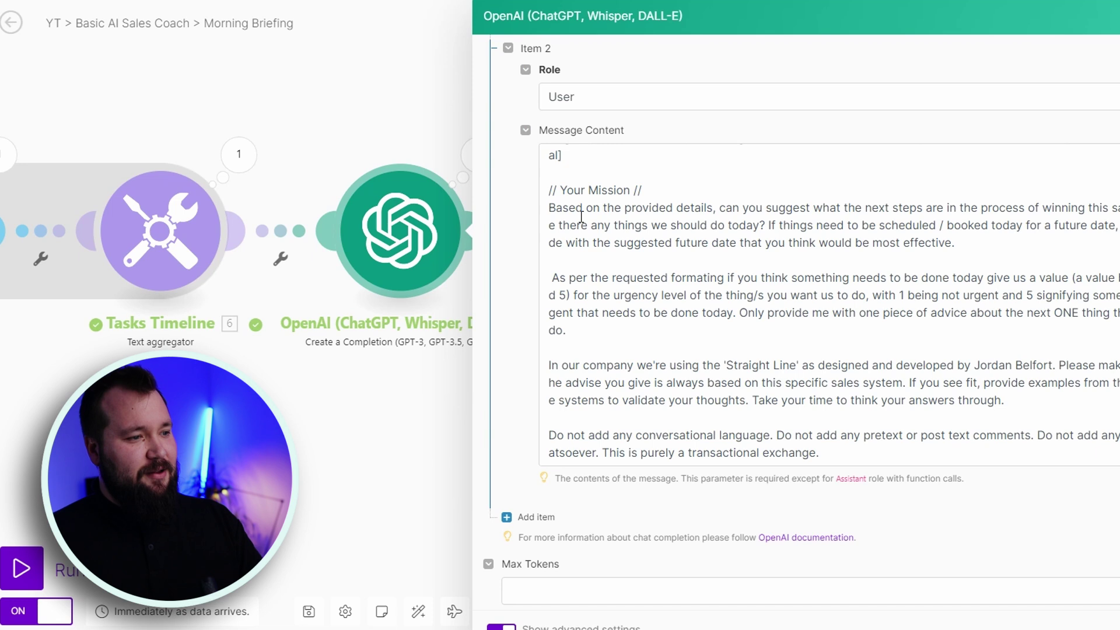
pyautogui.click(642, 217)
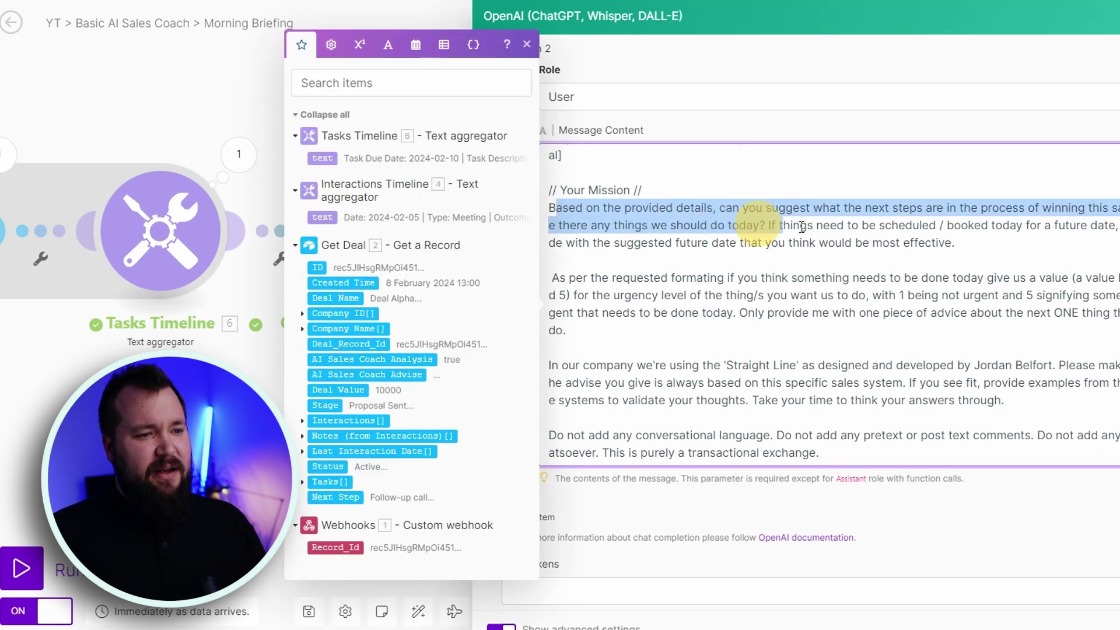
pyautogui.click(959, 244)
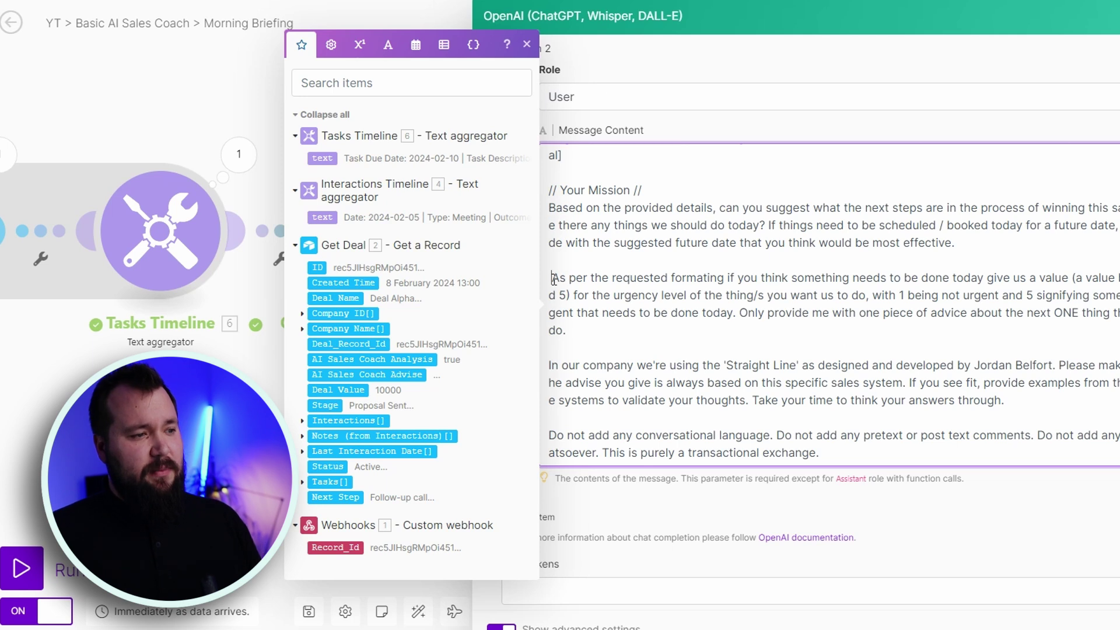
pyautogui.press('BackSpace')
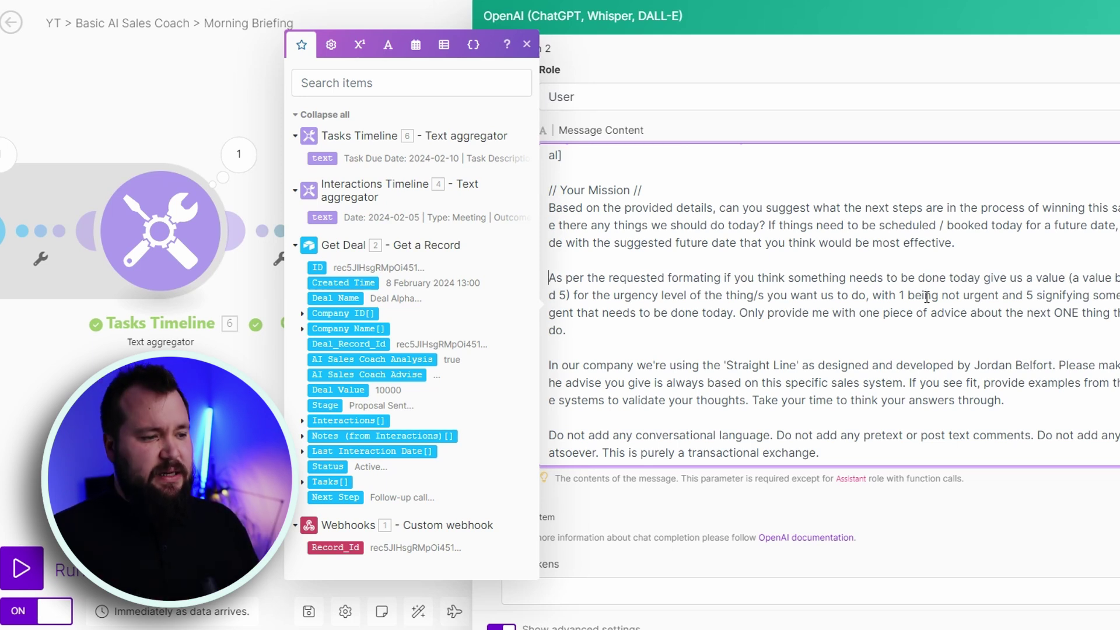
# Review the Straight Line and no-conversational-language instructions, then select the 0.7 temperature.
pyautogui.scroll(-1, 587, 364)
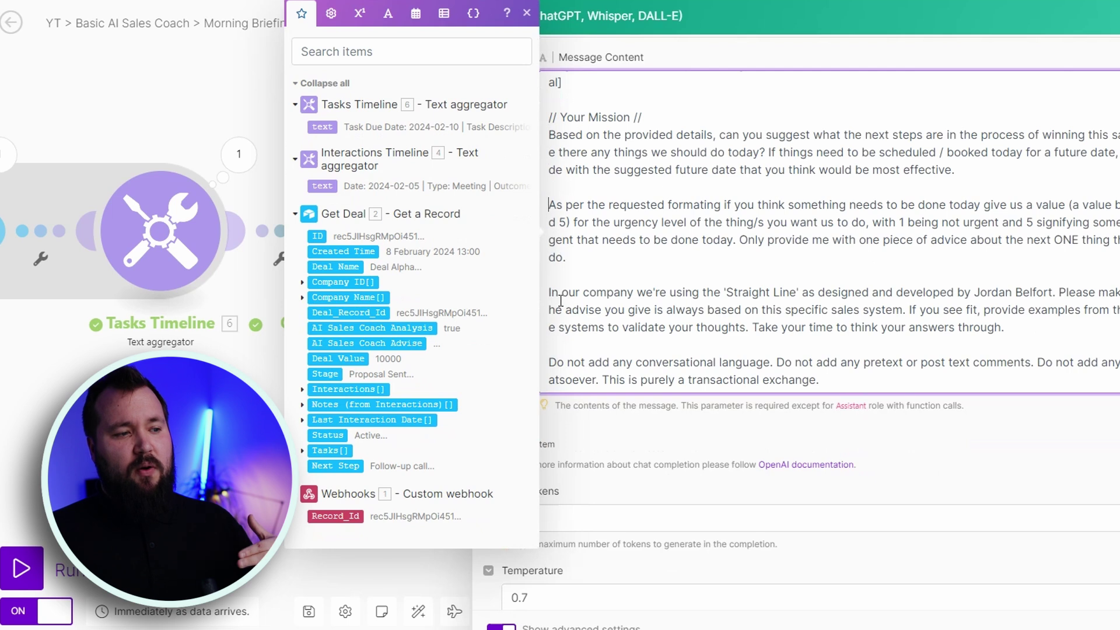
pyautogui.moveTo(549, 292); pyautogui.dragTo(1003, 330)
pyautogui.click(802, 317)
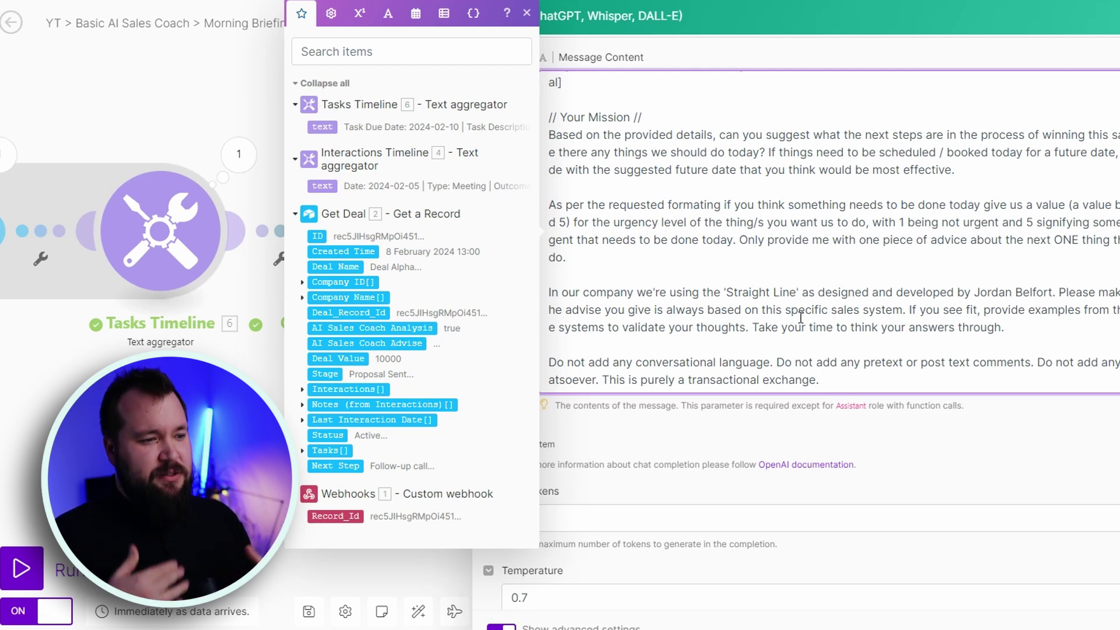
pyautogui.moveTo(755, 325); pyautogui.dragTo(735, 335)
pyautogui.click(782, 327)
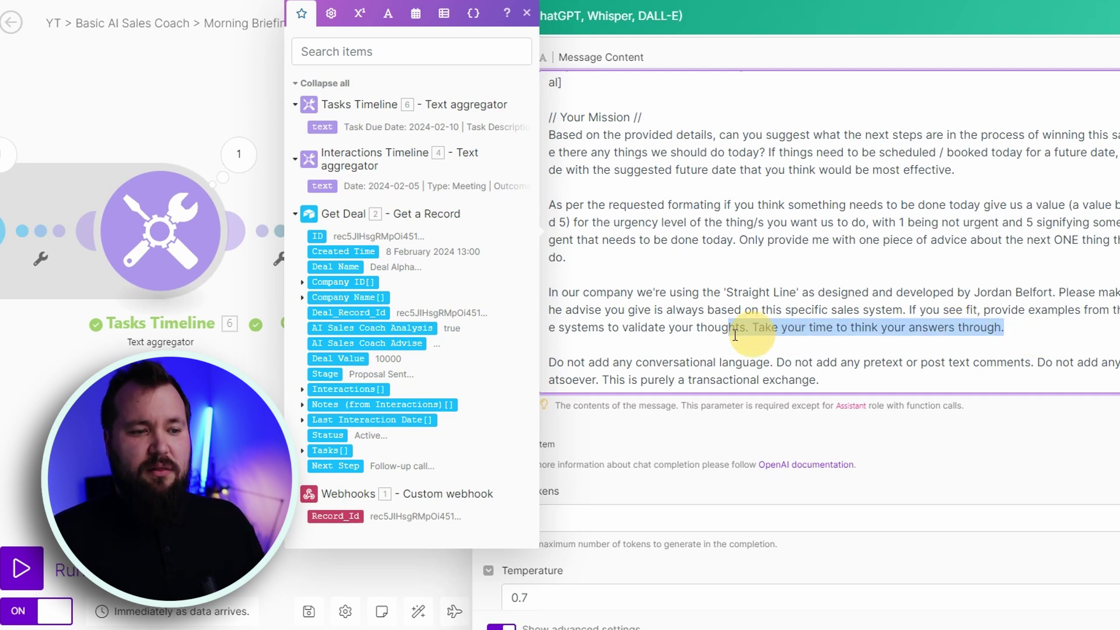
pyautogui.click(753, 334)
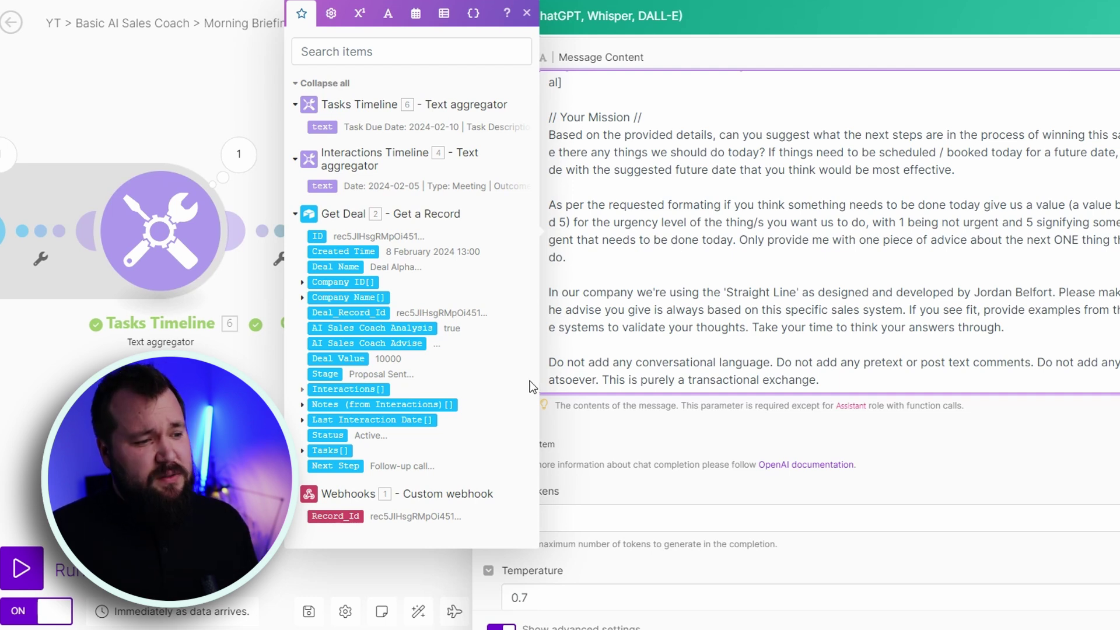
pyautogui.click(852, 380)
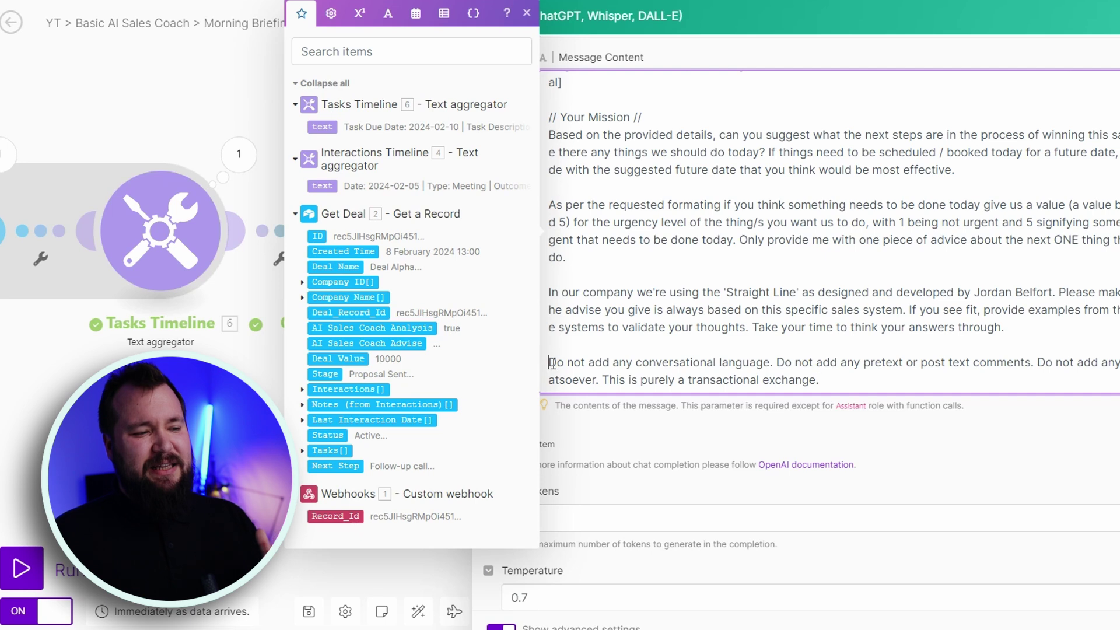
pyautogui.moveTo(553, 364); pyautogui.dragTo(863, 381)
pyautogui.click(602, 363)
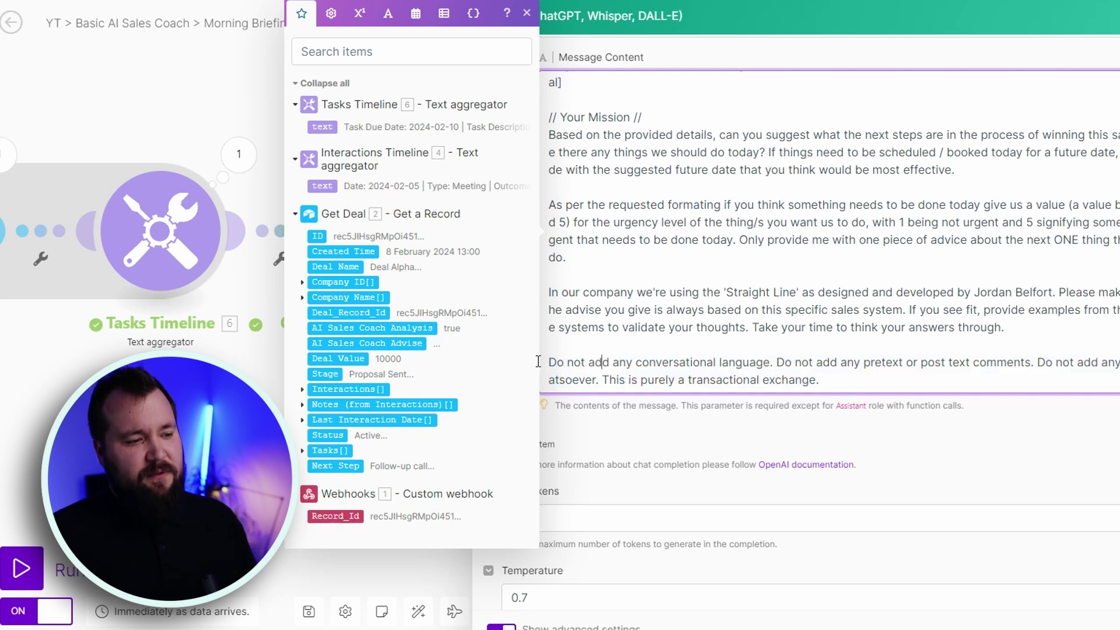
pyautogui.scroll(-4, 843, 374)
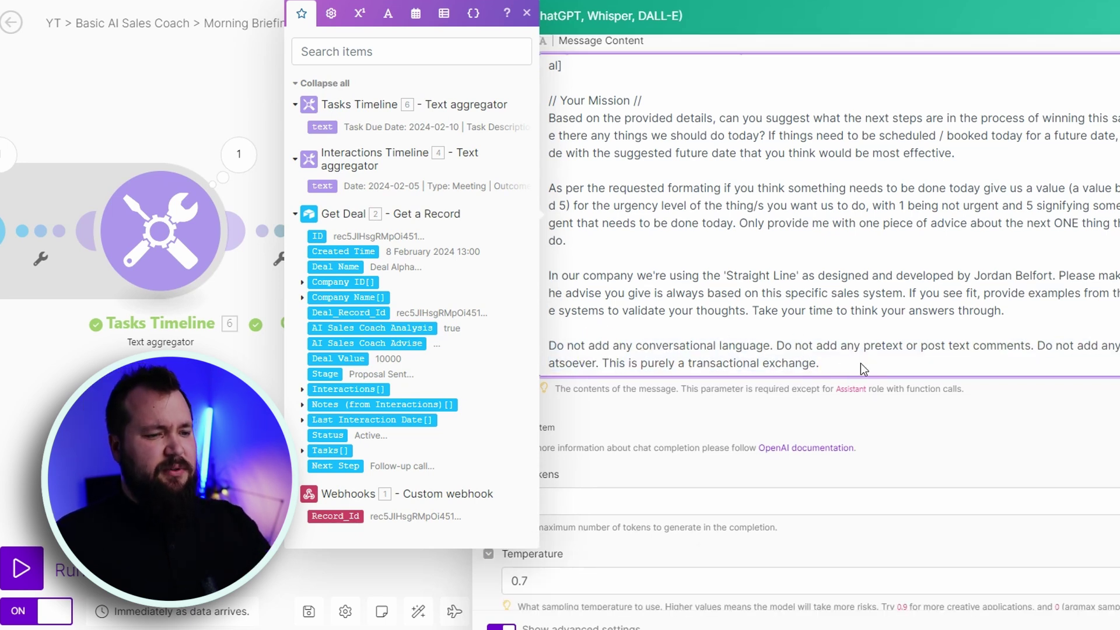
pyautogui.doubleClick(519, 379)
# Leave the OpenAI Temperature at 0.7 and close the mapping list.
pyautogui.click(557, 382)
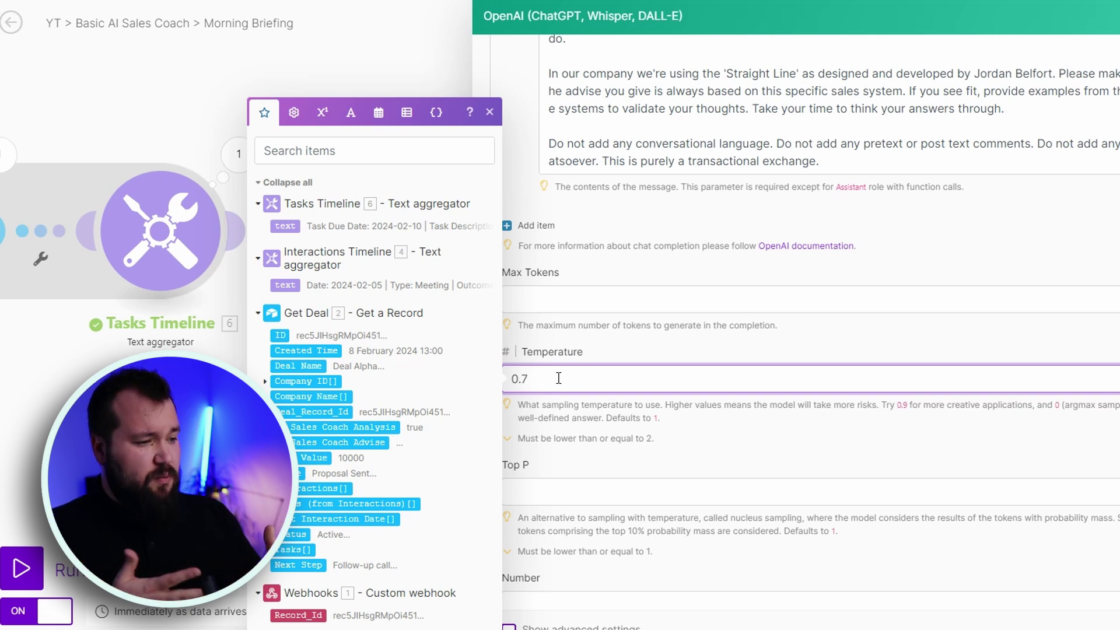
pyautogui.click(842, 302)
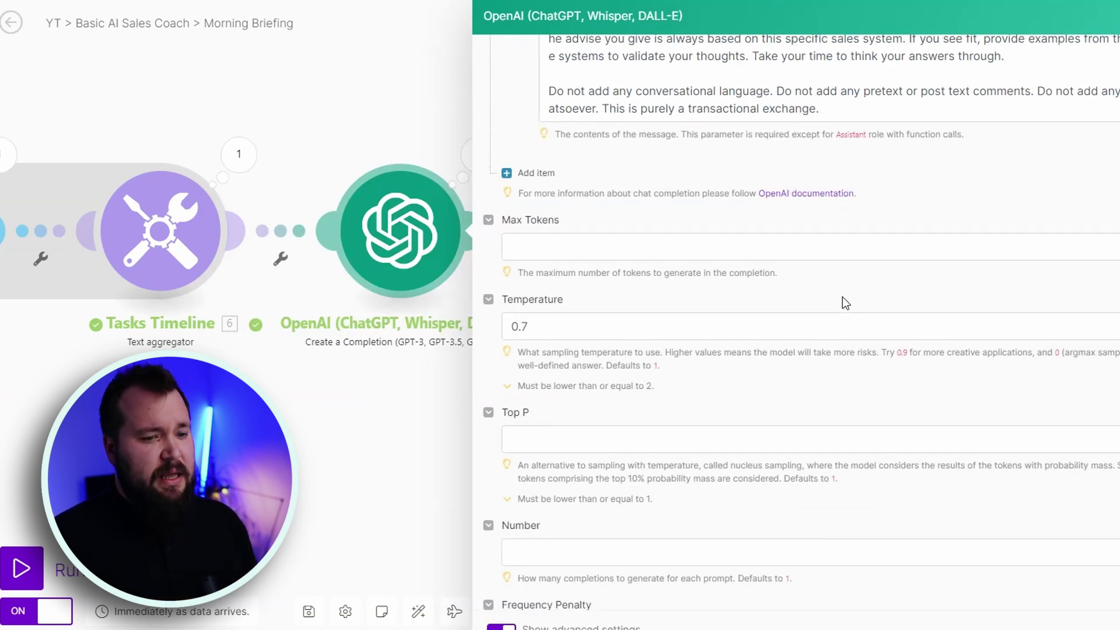
pyautogui.press('Escape')
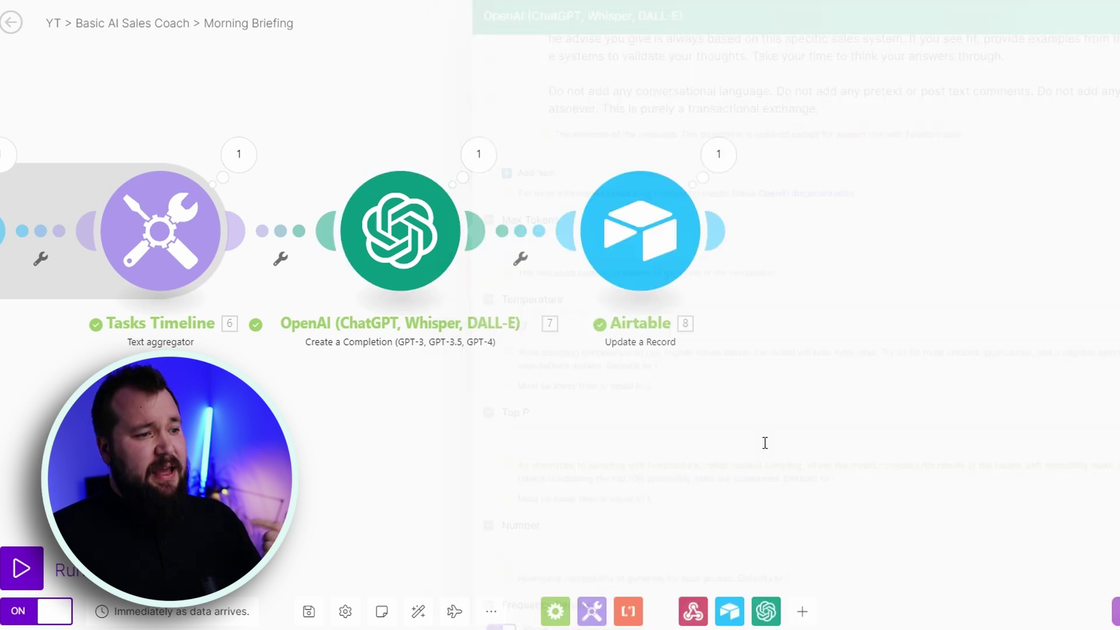
pyautogui.moveTo(607, 384); pyautogui.dragTo(461, 385)
pyautogui.click(503, 244)
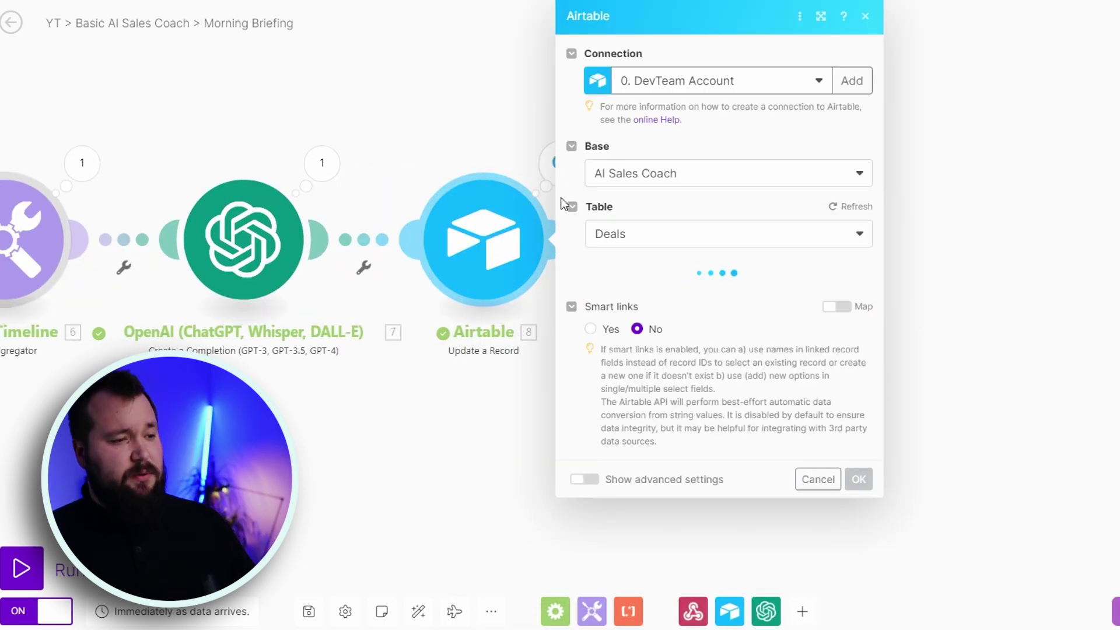
pyautogui.click(821, 15)
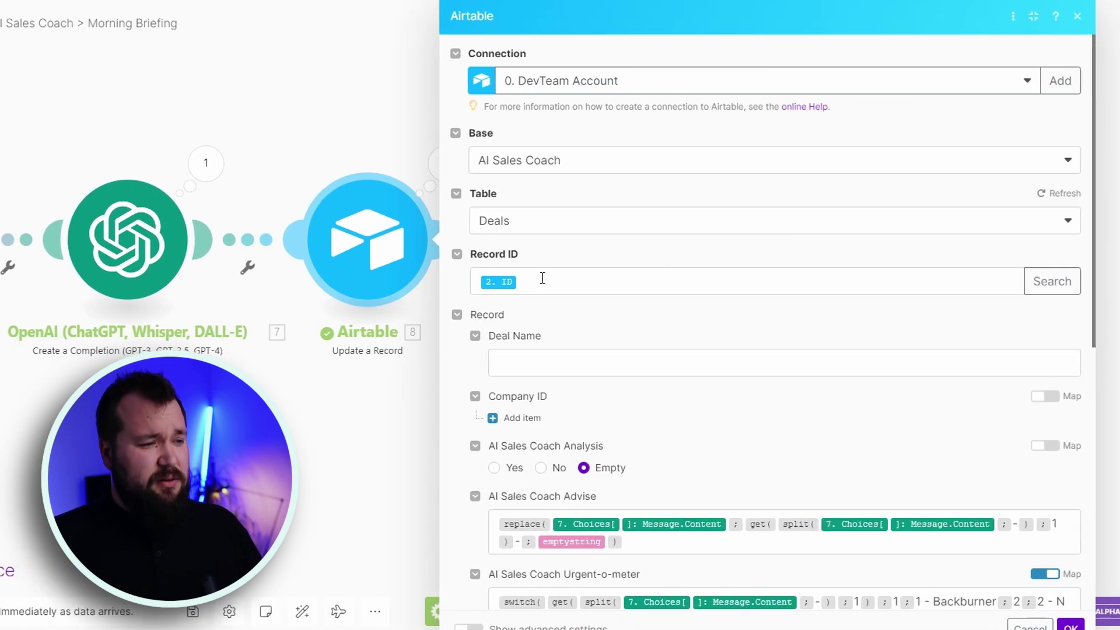
pyautogui.scroll(-2, 609, 236)
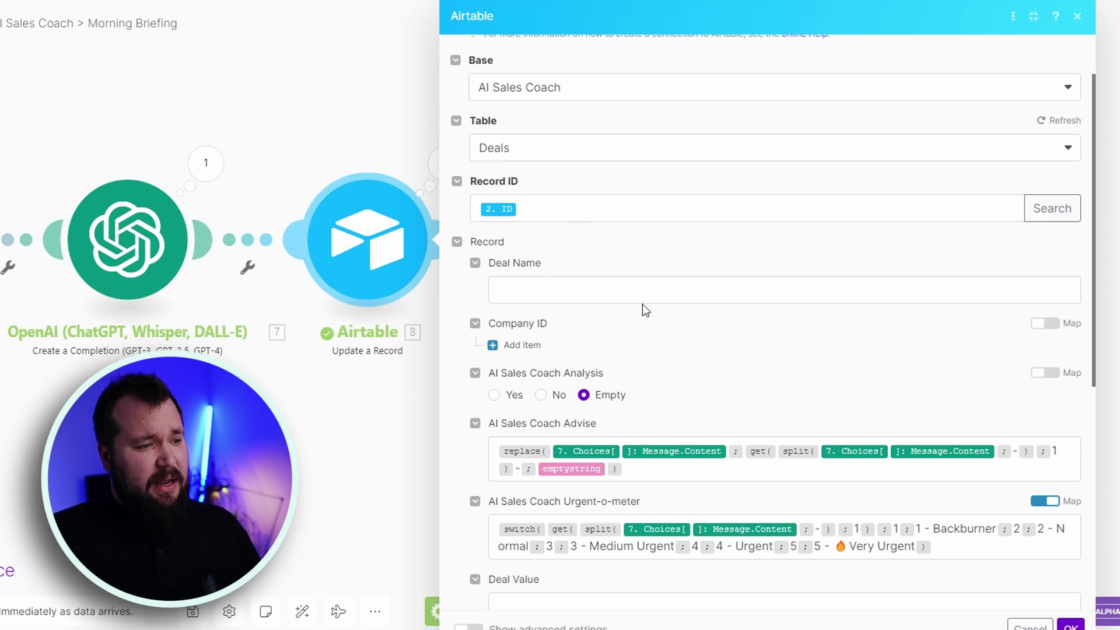
pyautogui.click(538, 210)
pyautogui.scroll(-4, 280, 349)
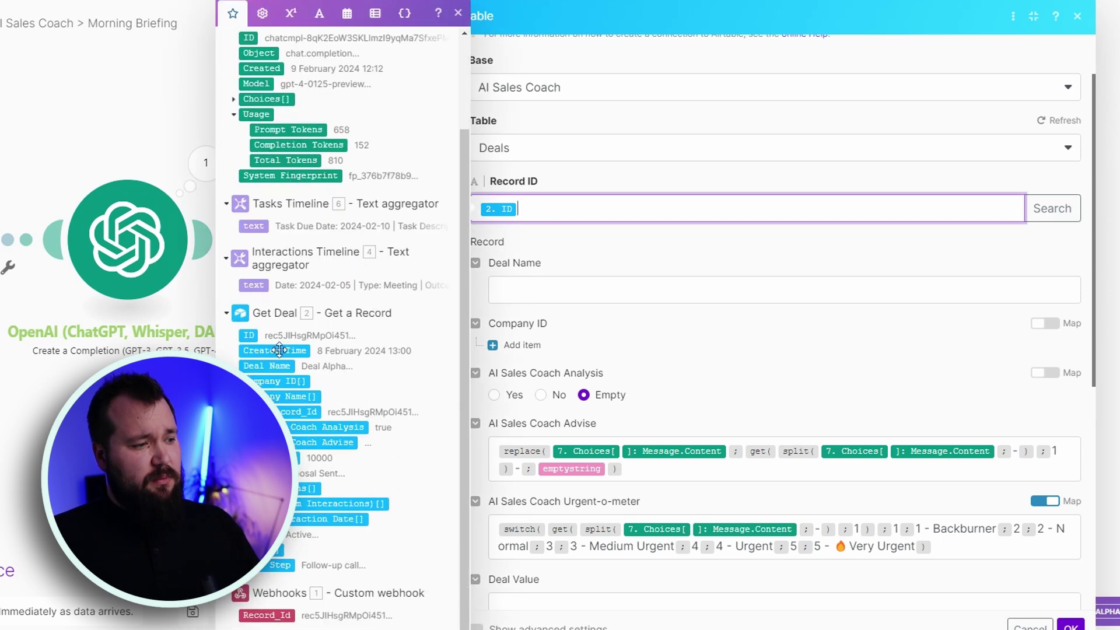
pyautogui.click(614, 255)
pyautogui.scroll(-2, 614, 255)
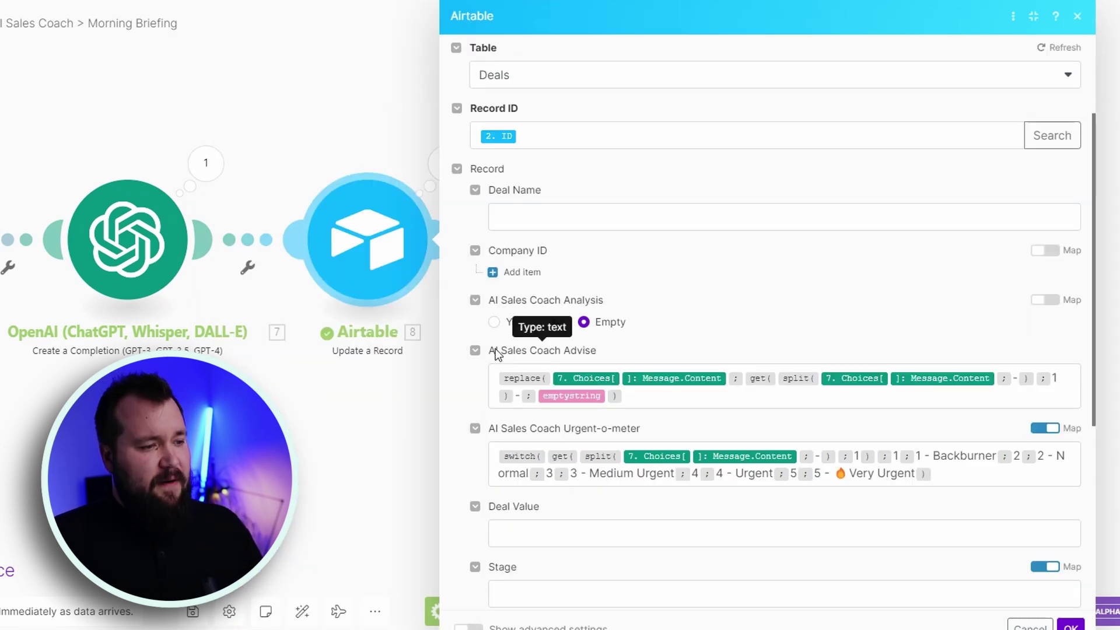
pyautogui.click(664, 399)
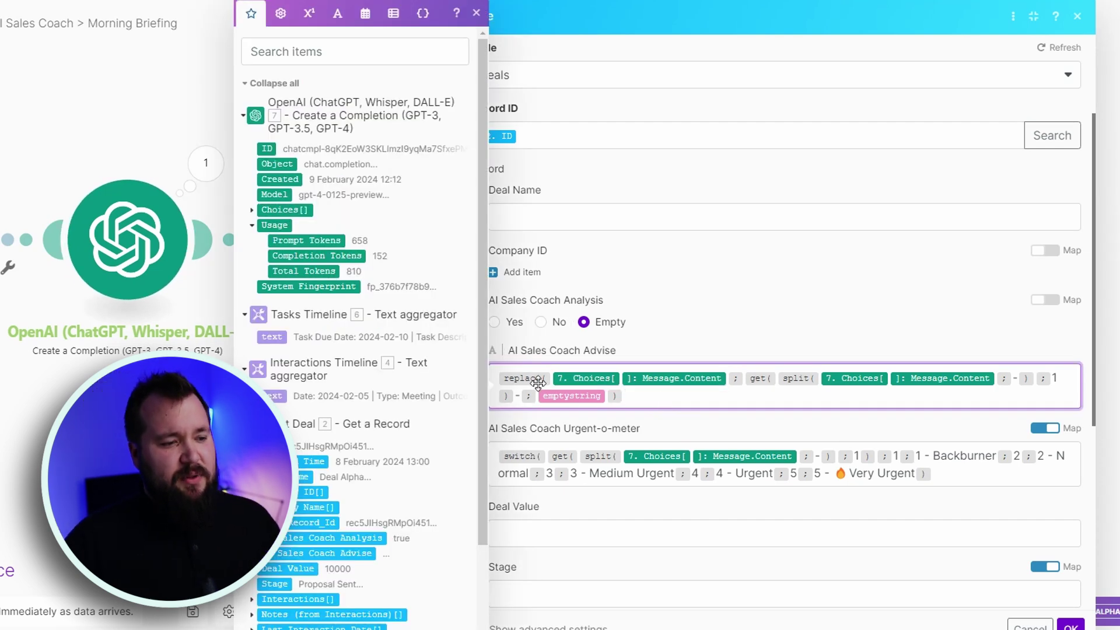
pyautogui.scroll(-5, 738, 225)
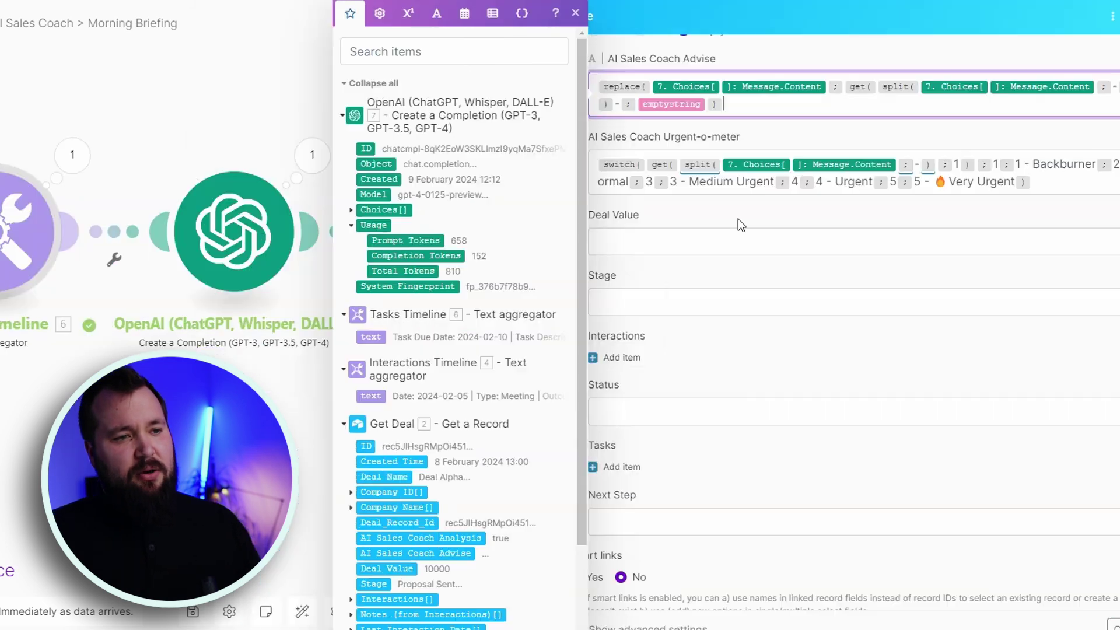
pyautogui.scroll(2, 738, 221)
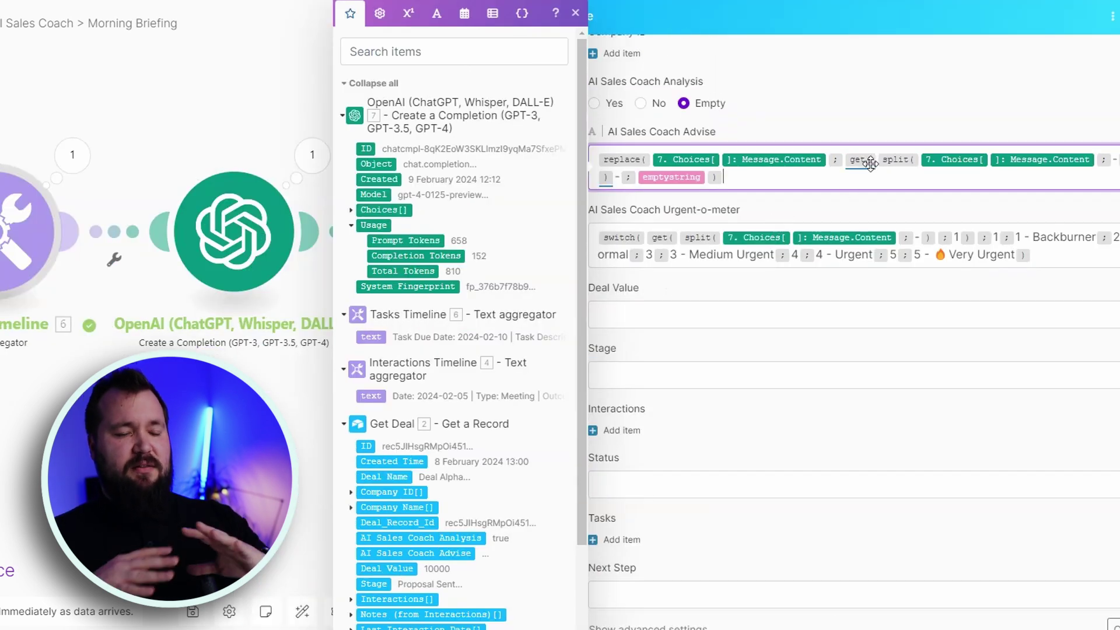
pyautogui.moveTo(870, 163)
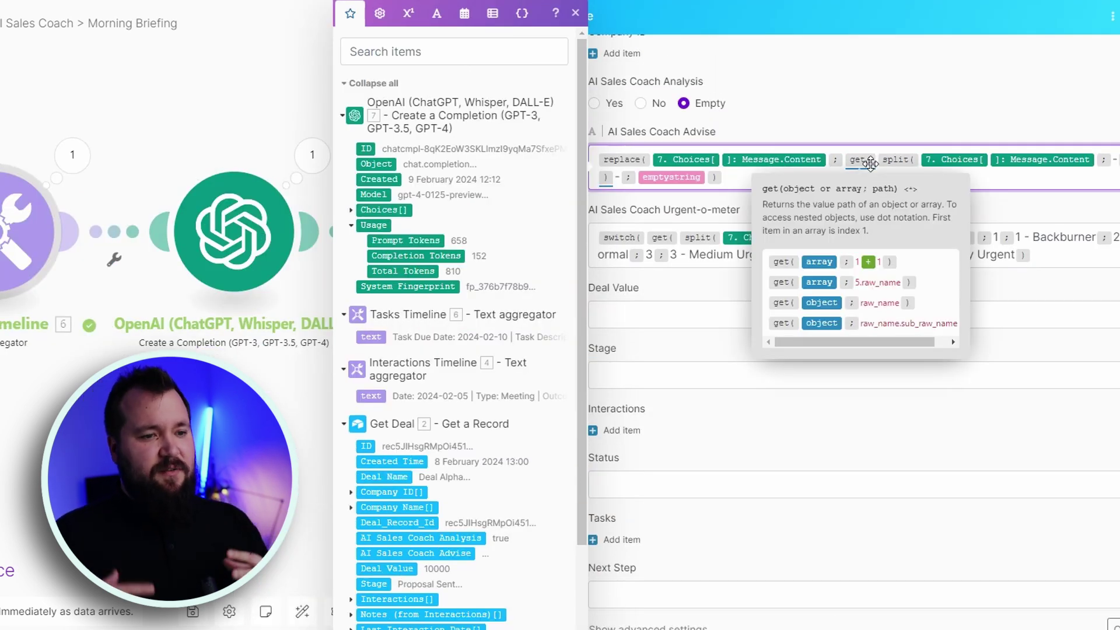
# Read the OpenAI step's latest reply under Choices in the full-width output inspector.
pyautogui.click(312, 155)
pyautogui.click(313, 156)
pyautogui.click(408, 303)
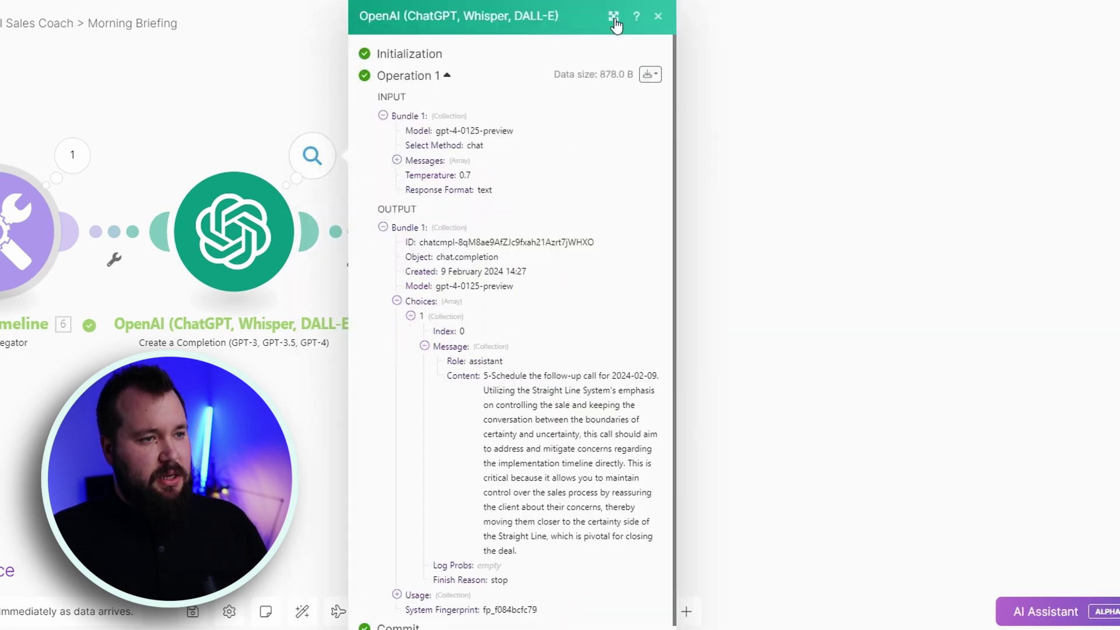
pyautogui.click(613, 16)
pyautogui.moveTo(483, 379); pyautogui.dragTo(505, 439)
pyautogui.click(490, 381)
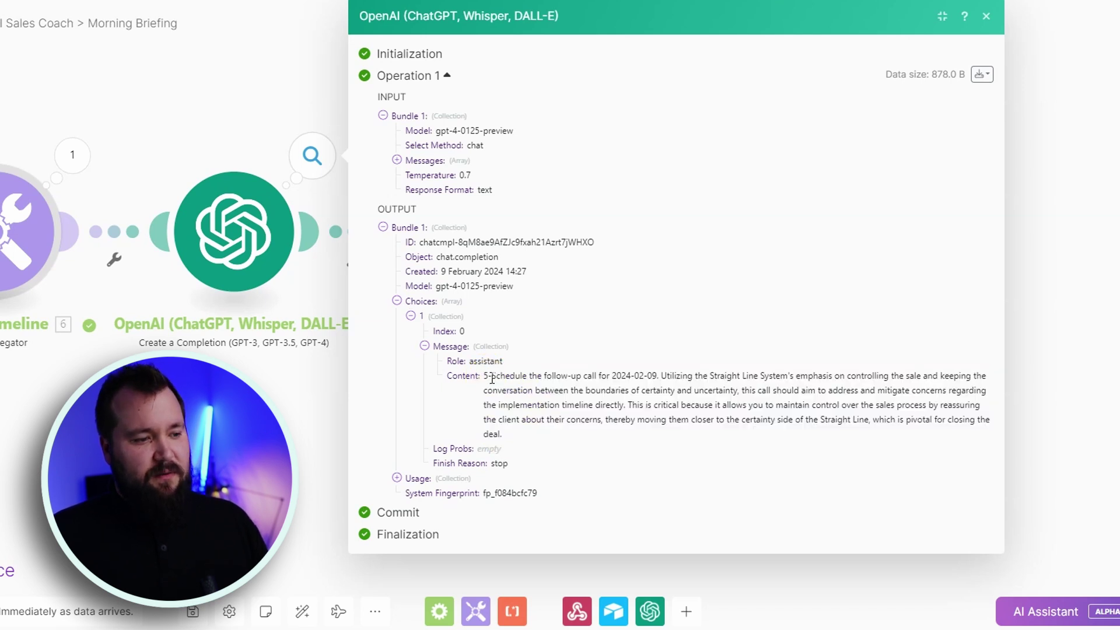
pyautogui.click(286, 391)
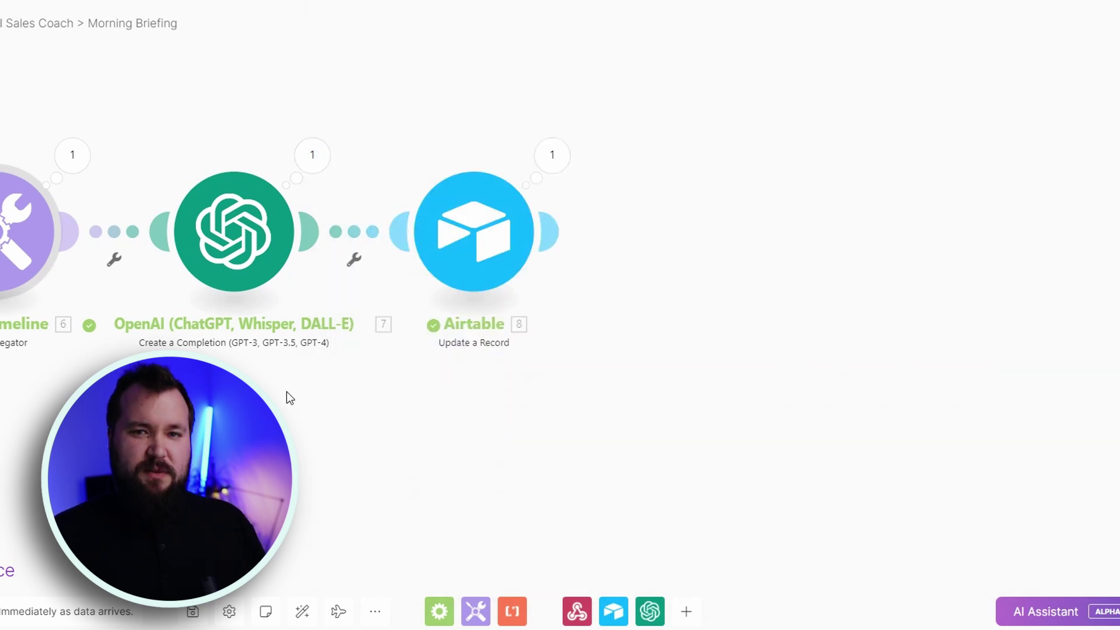
# Reopen the Airtable update step in a wide view and scroll to its field mappings.
pyautogui.click(467, 240)
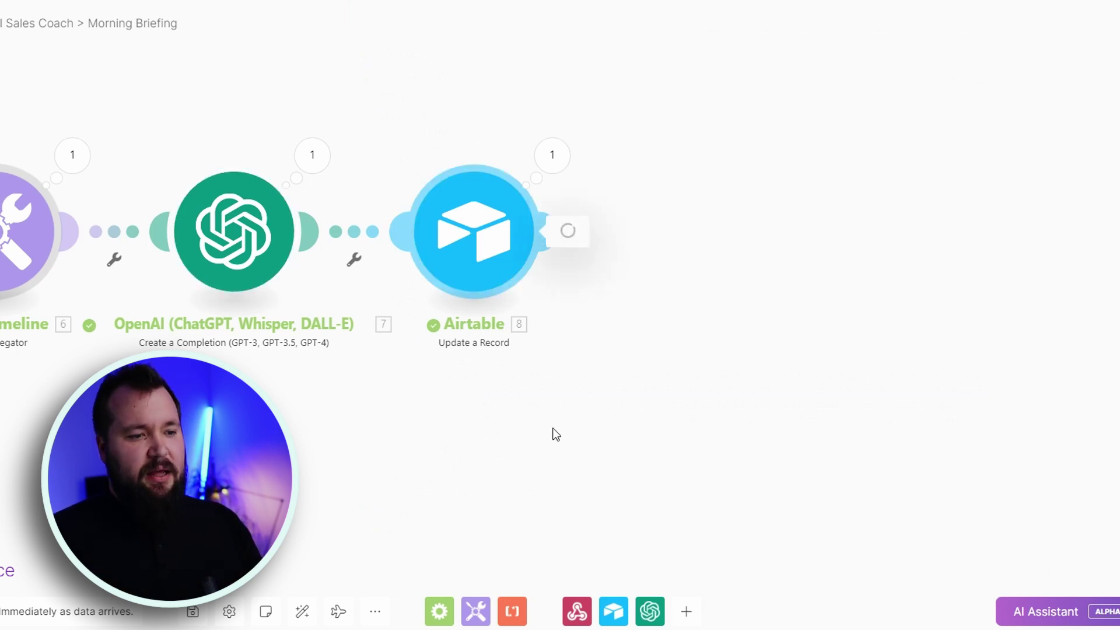
pyautogui.moveTo(471, 445); pyautogui.dragTo(338, 448)
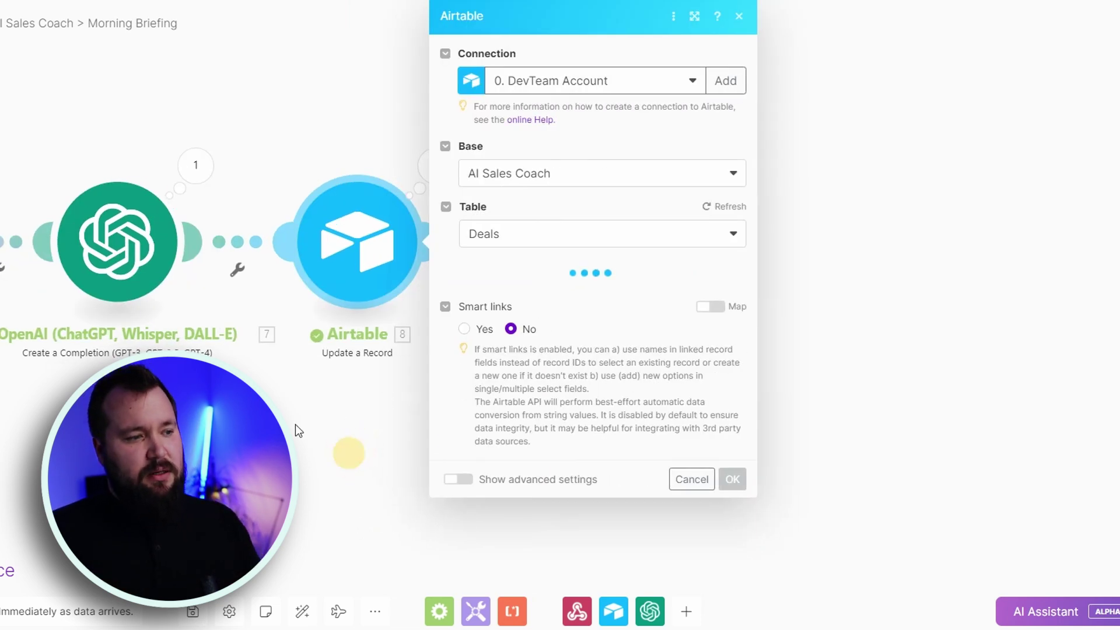
pyautogui.click(574, 16)
pyautogui.scroll(-5, 575, 243)
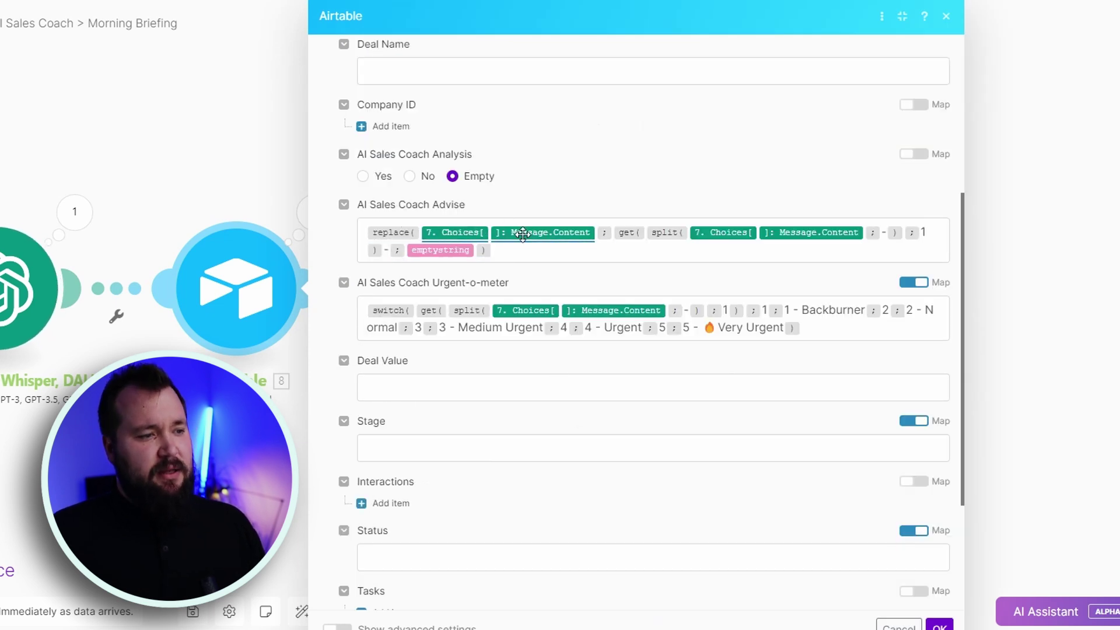
pyautogui.moveTo(622, 234)
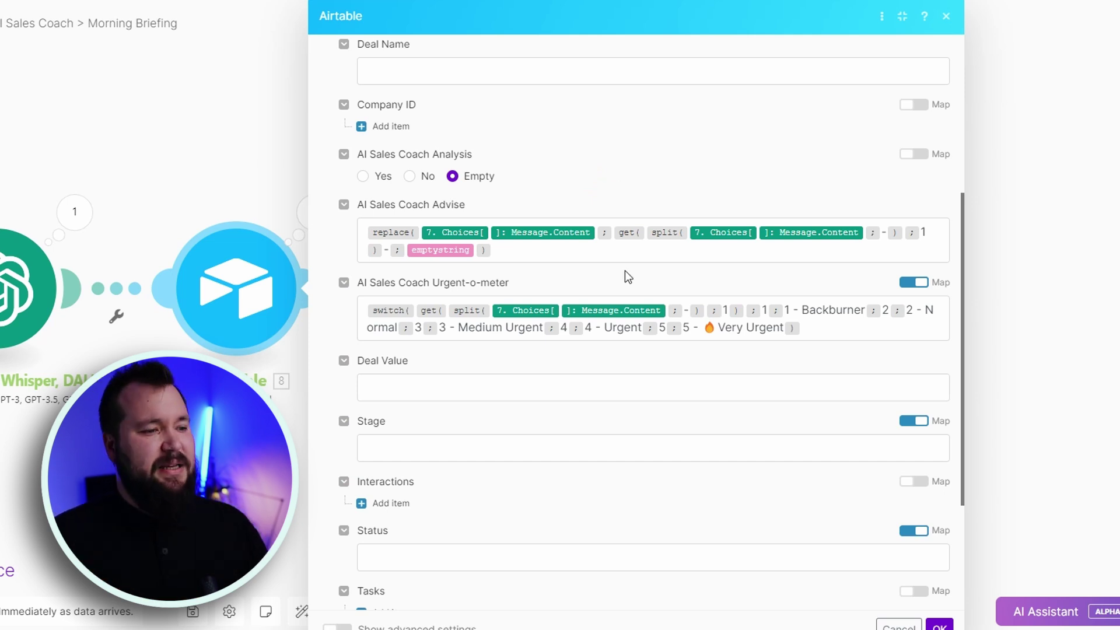
# Break the Urgent-o-meter formula after switch( and get(...), moving the value-label pairs to their own line.
pyautogui.click(446, 325)
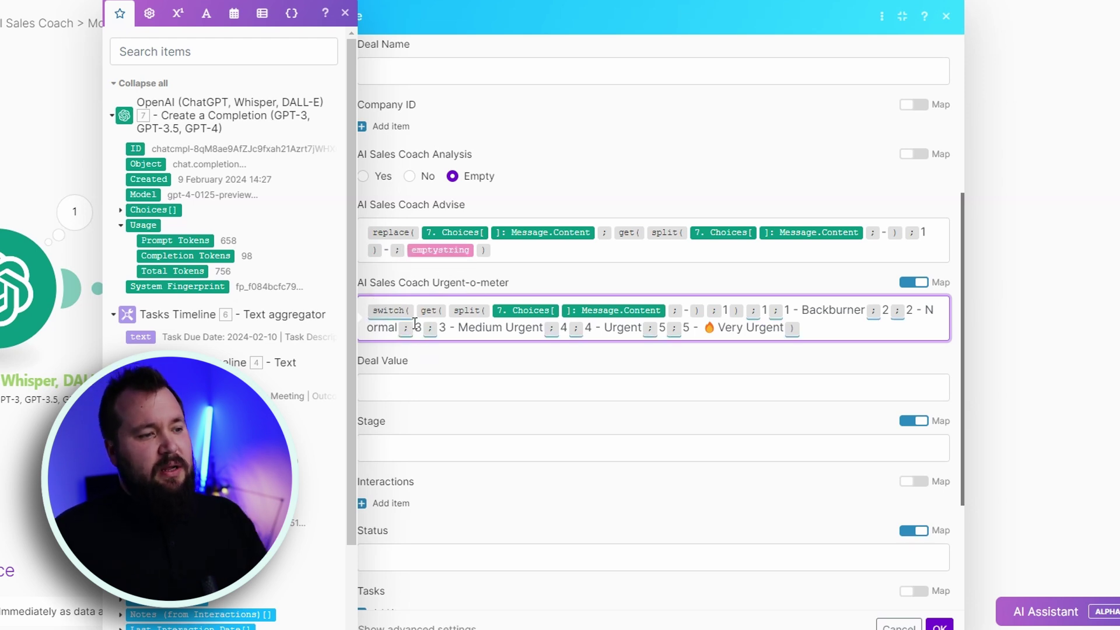
pyautogui.press('Return')
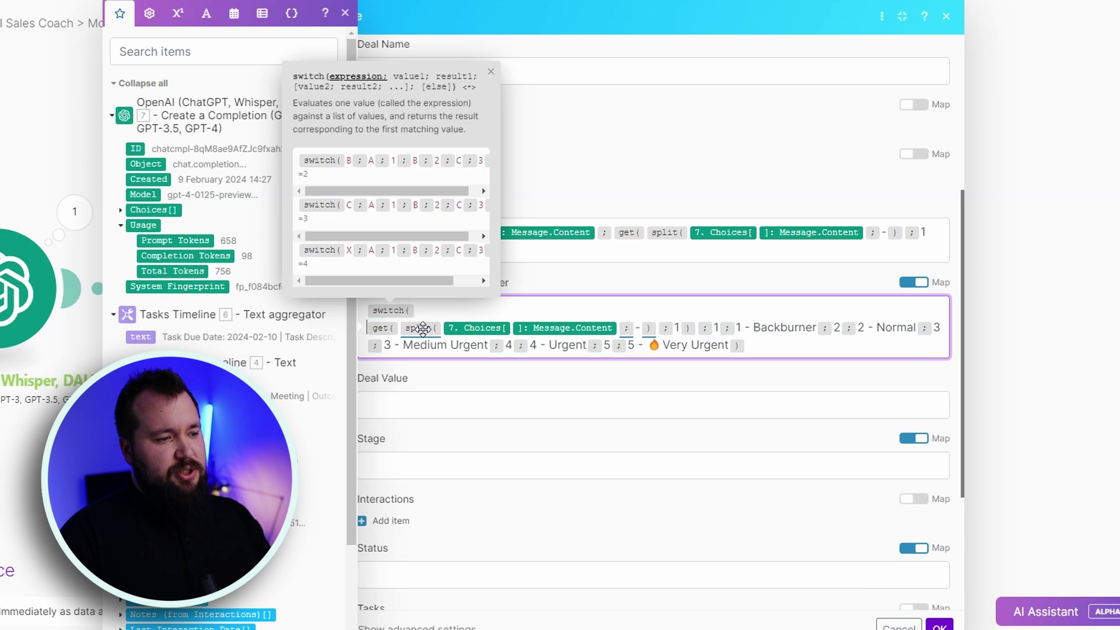
pyautogui.press('Return')
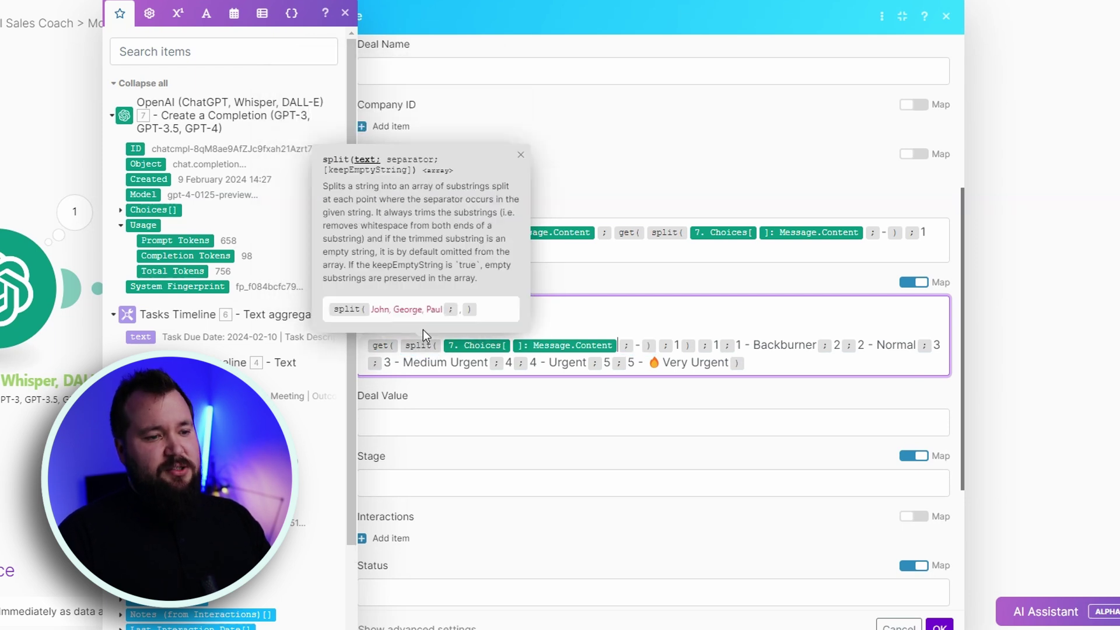
pyautogui.press('Return')
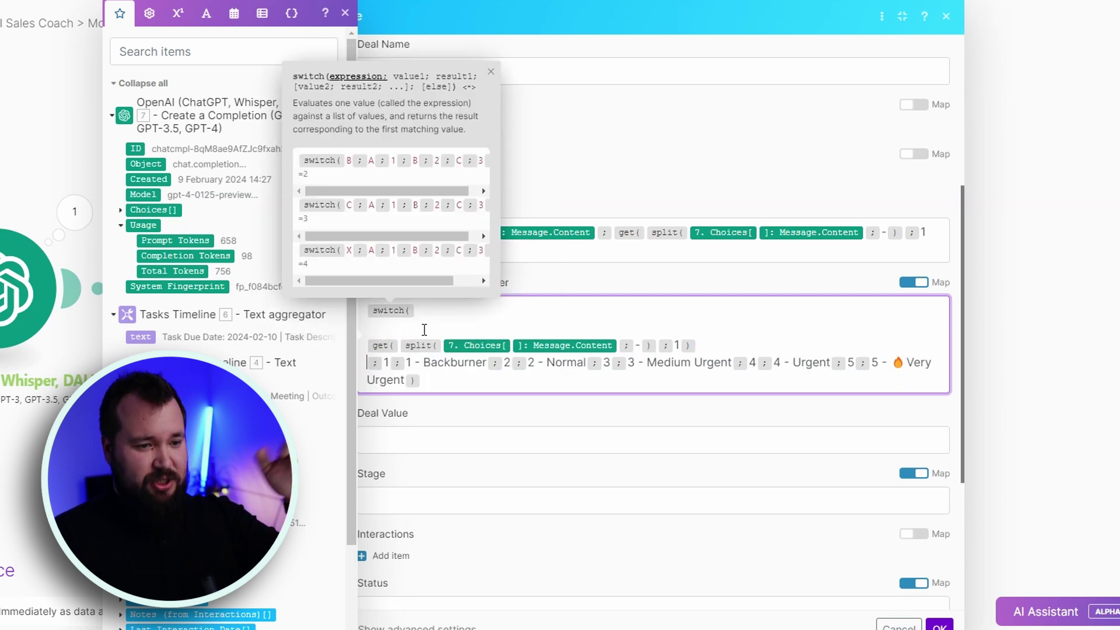
pyautogui.press('Return')
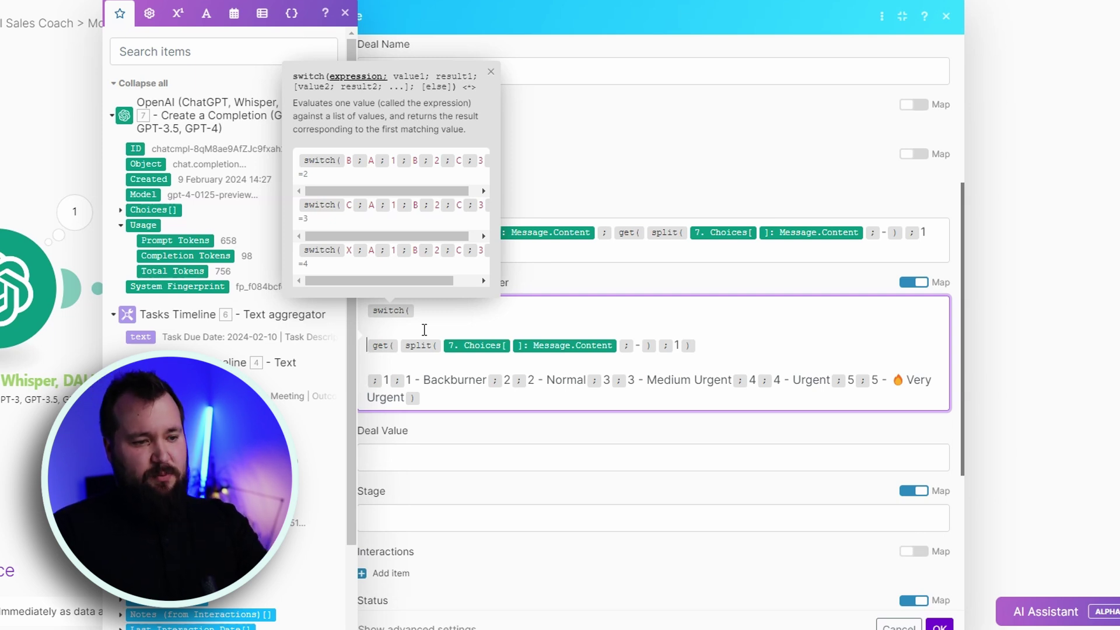
pyautogui.press('Right')
pyautogui.press('Right')
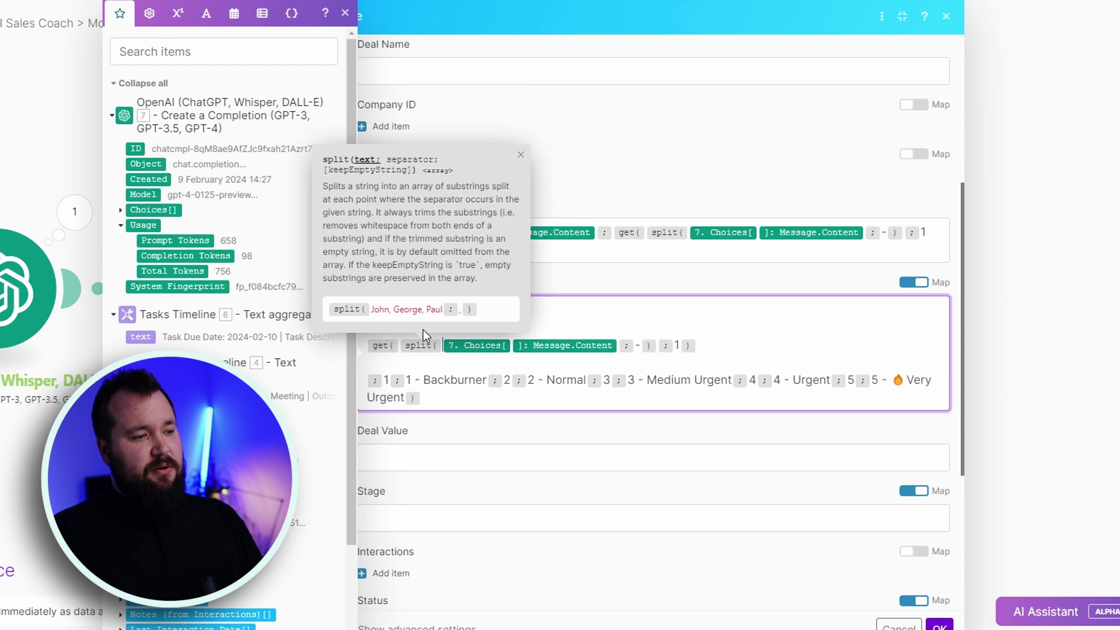
# Put the '2 - Normal', '3 - Medium Urgent' and '4 - Urgent' pairs each on separate lines.
pyautogui.click(388, 380)
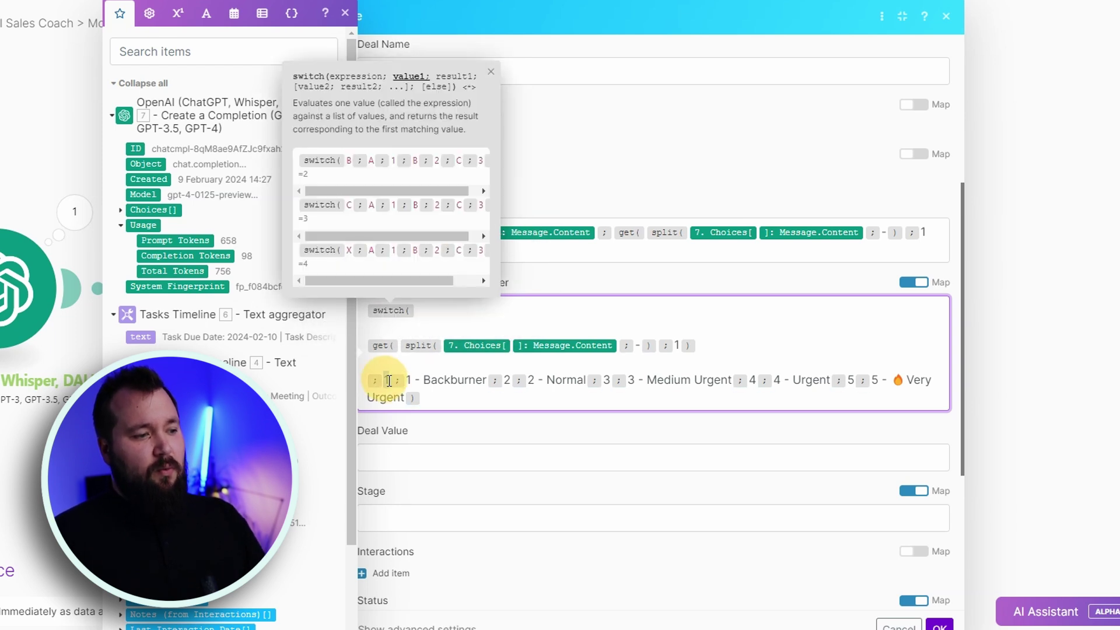
pyautogui.moveTo(409, 380); pyautogui.dragTo(500, 386)
pyautogui.click(500, 387)
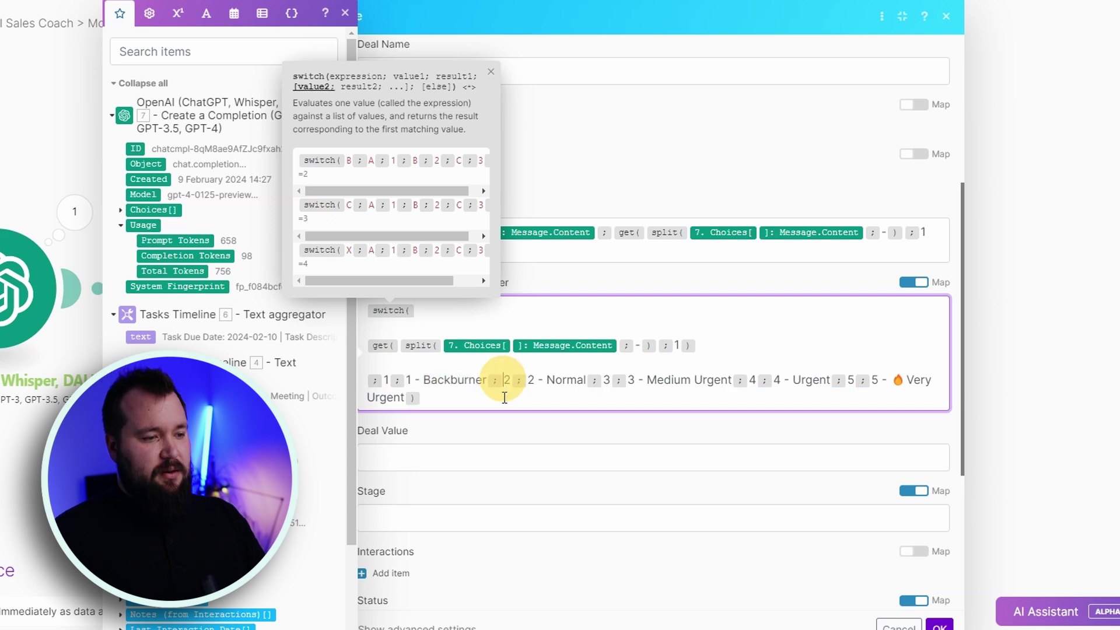
pyautogui.press('Return')
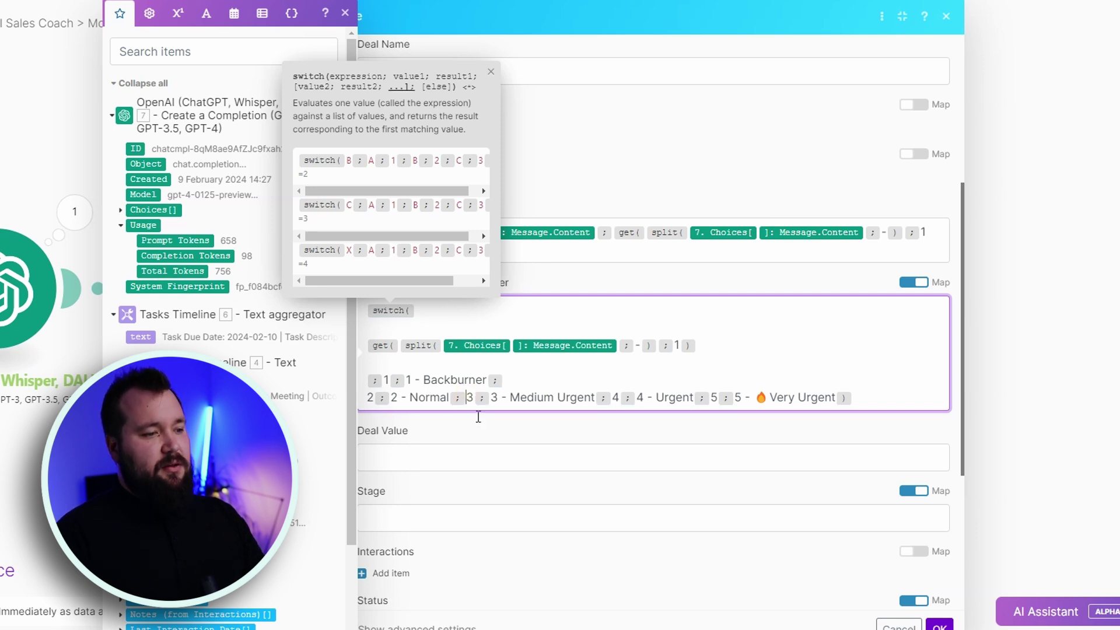
pyautogui.press('Return')
pyautogui.moveTo(392, 416); pyautogui.dragTo(520, 420)
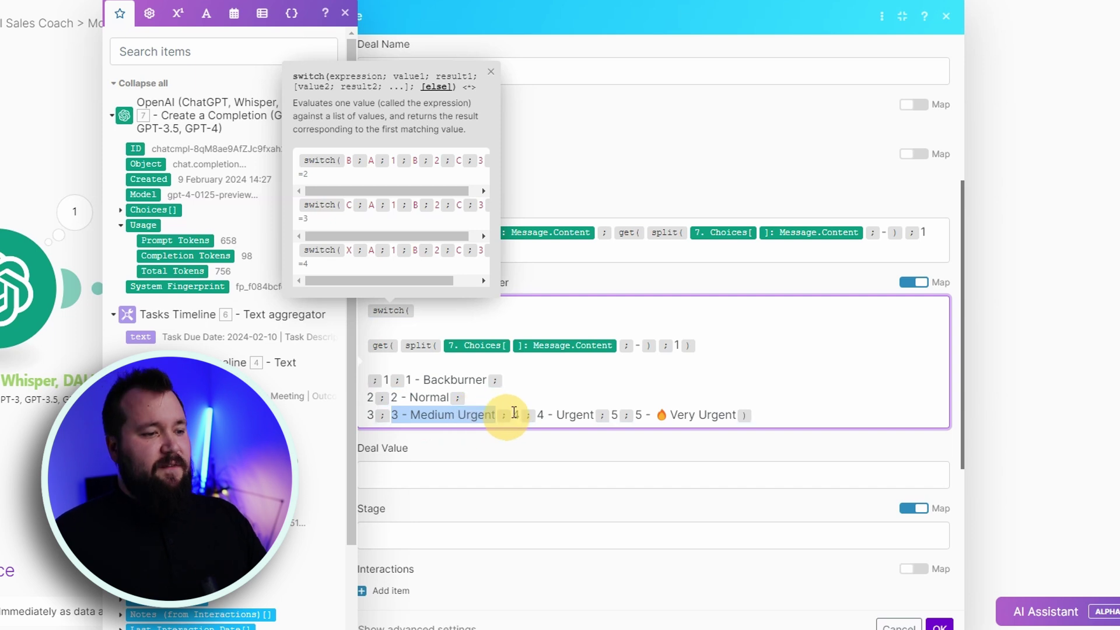
pyautogui.click(512, 415)
pyautogui.press('Return')
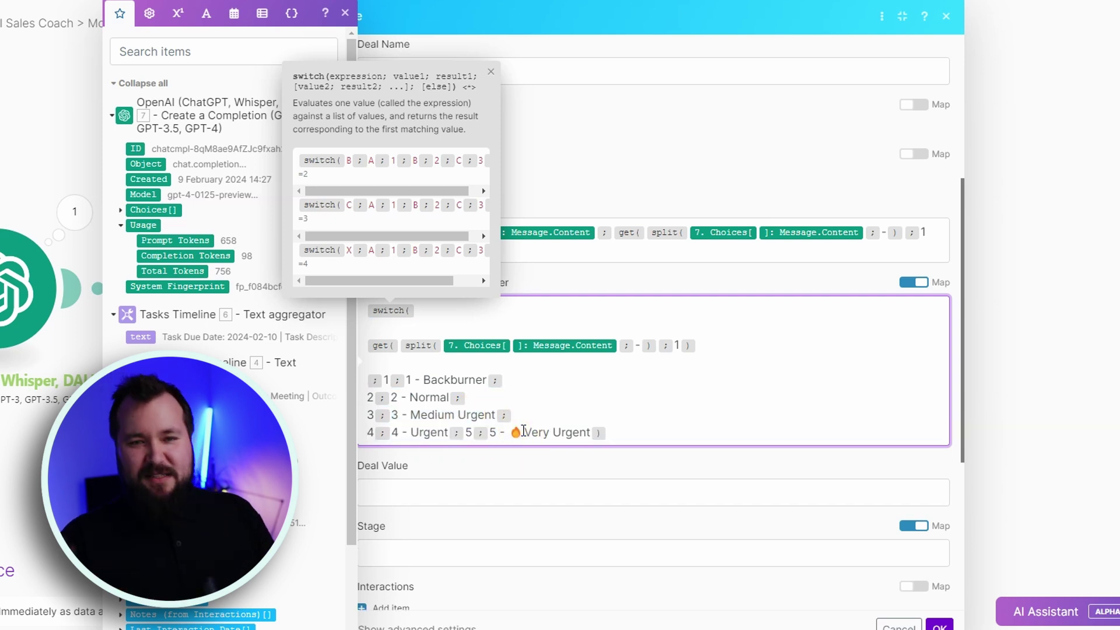
pyautogui.scroll(-5, 774, 254)
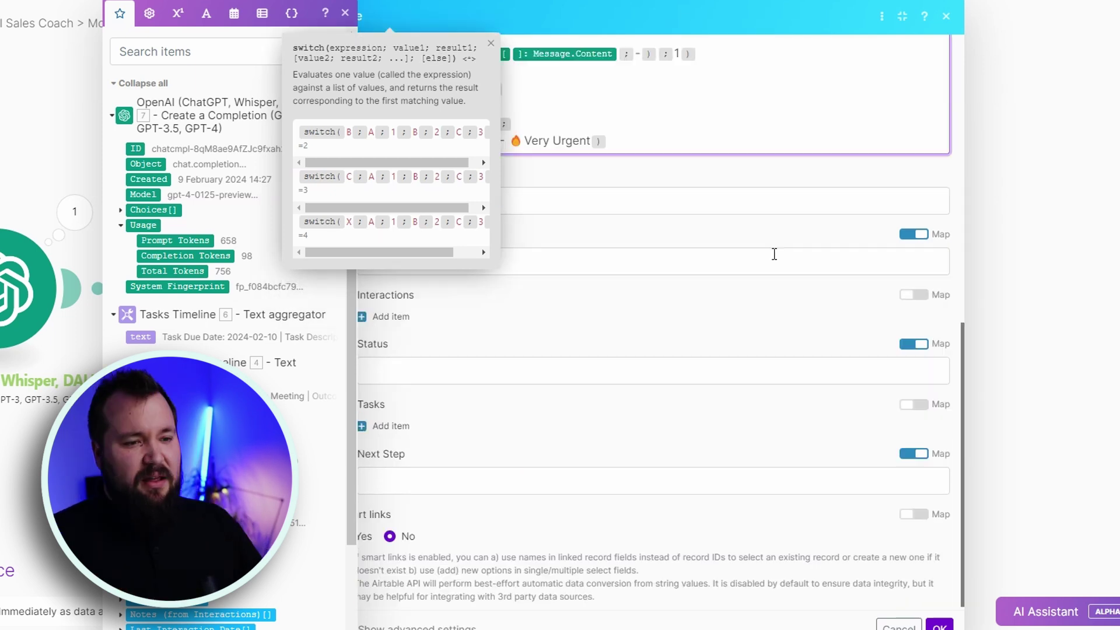
pyautogui.click(766, 298)
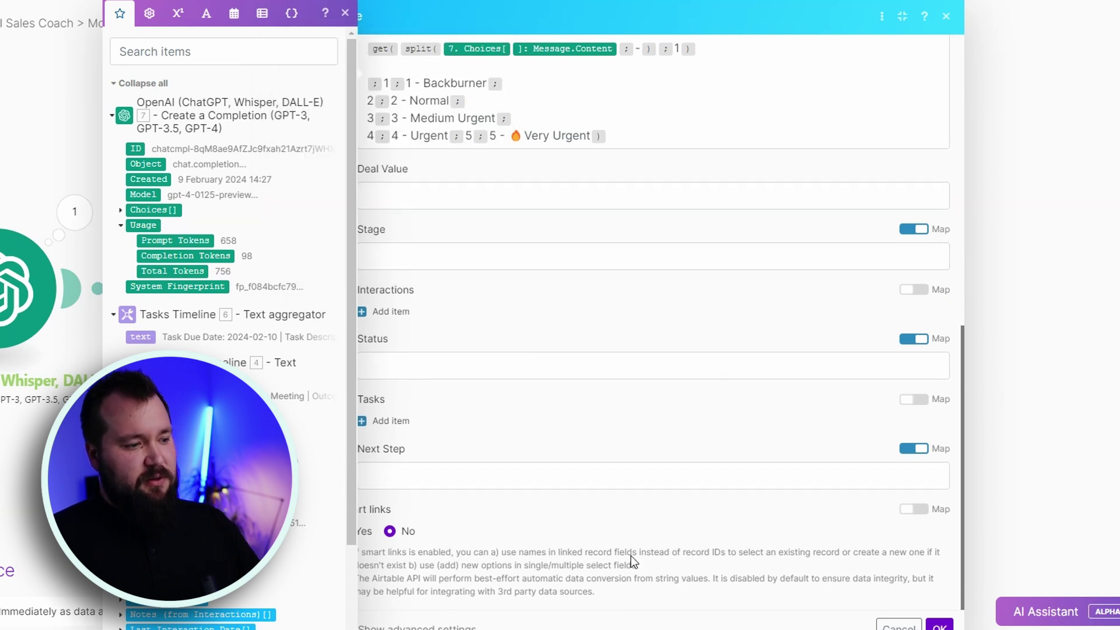
pyautogui.click(344, 13)
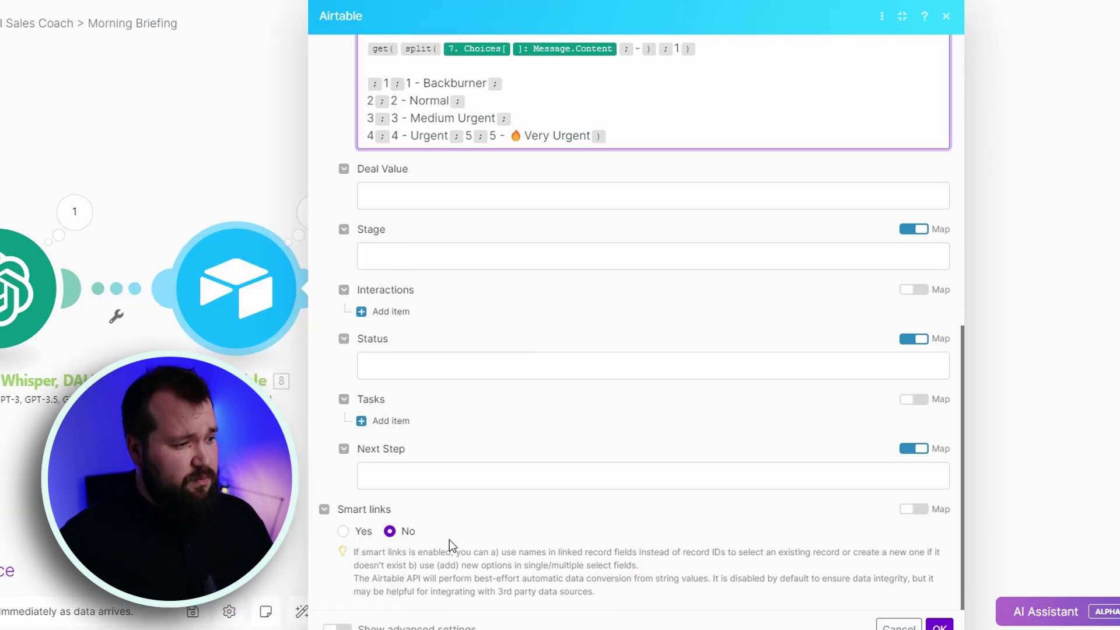